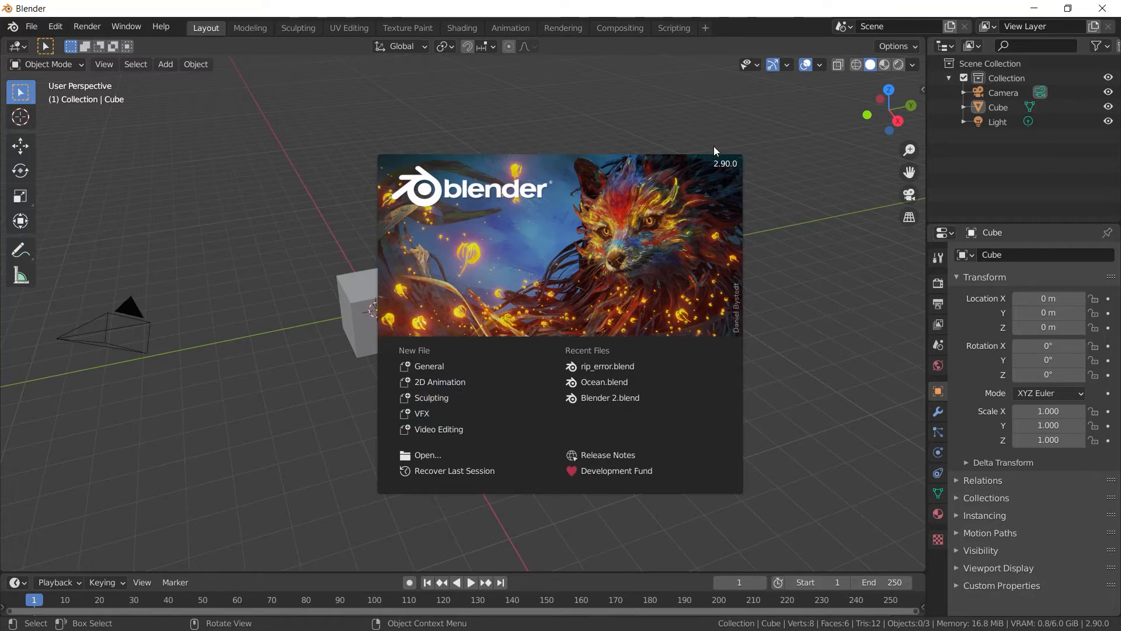
Dismiss the splash screen and browse the list of available commands in the operator search
{"action": "left_click", "coordinate": [719, 125]}
{"action": "middle_click_drag", "start_coordinate": [645, 363], "coordinate": [591, 399]}
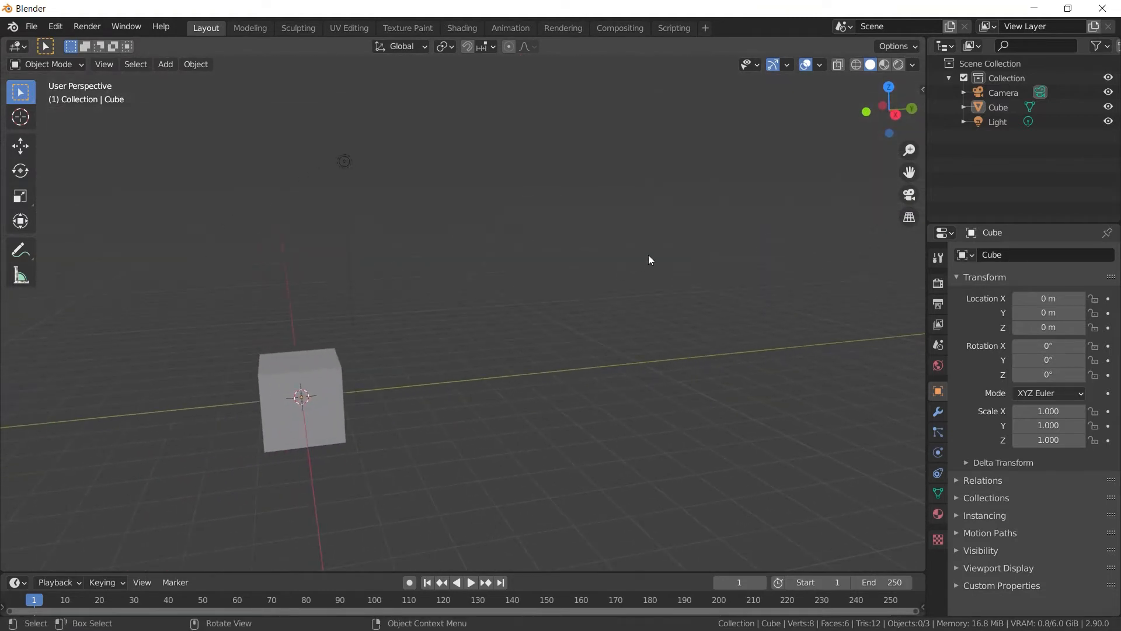
{"action": "key", "text": "F3"}
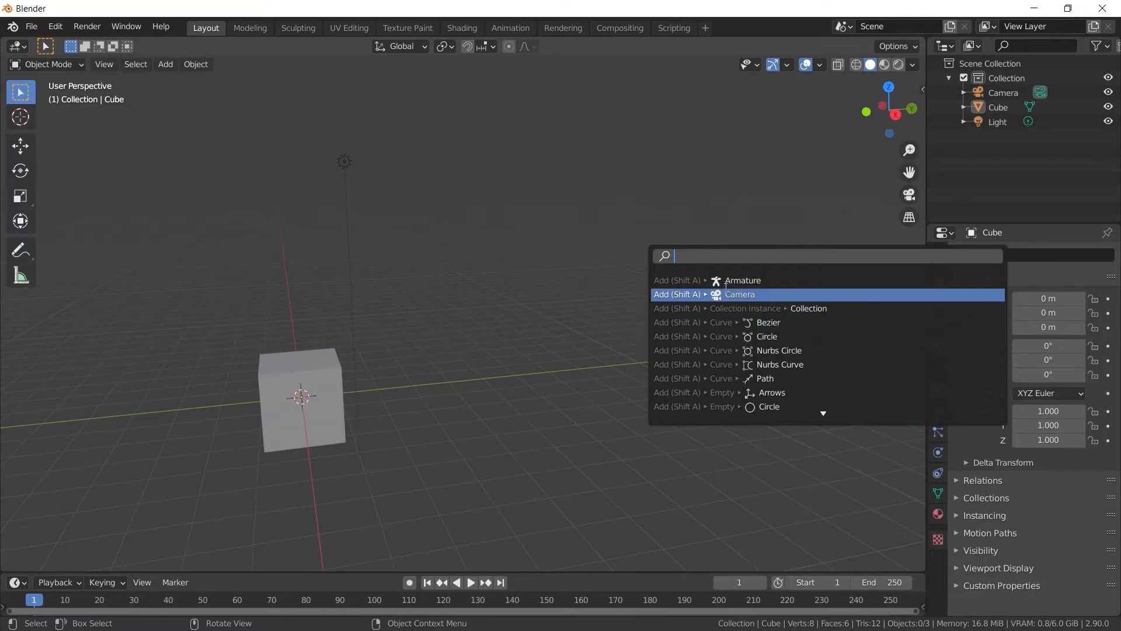
{"action": "scroll", "coordinate": [740, 395], "scroll_direction": "down", "scroll_amount": 14}
{"action": "scroll", "coordinate": [772, 386], "scroll_direction": "up", "scroll_amount": 20}
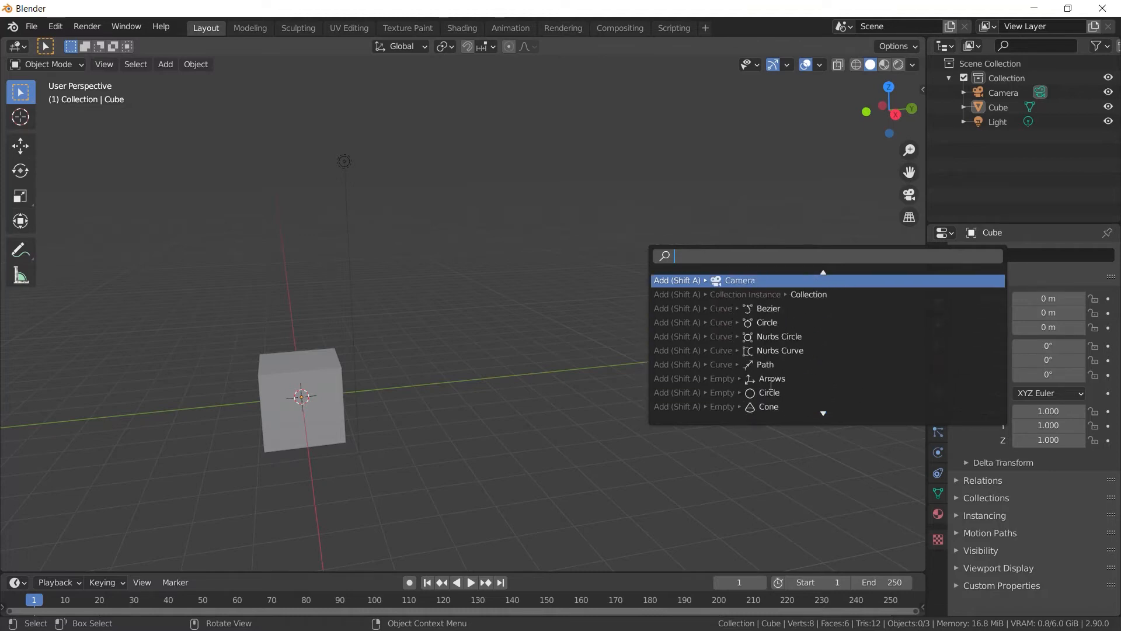
Hide the Blender version, video memory, system memory and scene statistics from the status bar
{"action": "left_click_drag", "start_coordinate": [692, 6], "coordinate": [601, 1]}
{"action": "left_click_drag", "start_coordinate": [815, 6], "coordinate": [720, 16]}
{"action": "right_click", "coordinate": [816, 626]}
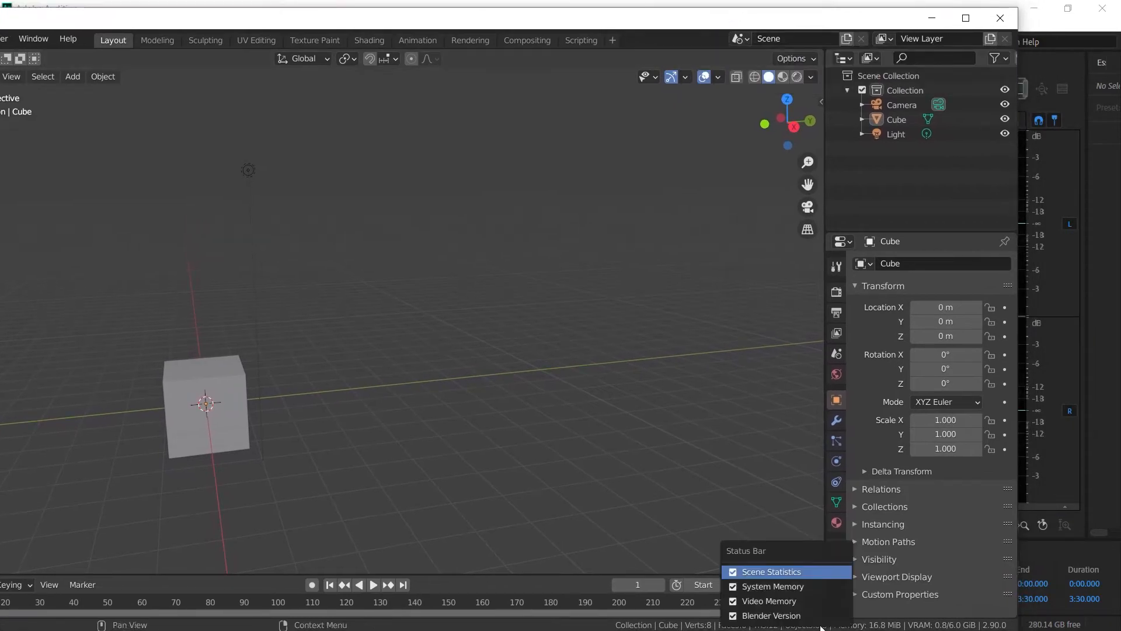
{"action": "left_click", "coordinate": [730, 615]}
{"action": "right_click", "coordinate": [721, 621]}
{"action": "left_click", "coordinate": [718, 601]}
{"action": "right_click", "coordinate": [743, 623]}
{"action": "left_click", "coordinate": [744, 586]}
{"action": "right_click", "coordinate": [829, 627]}
{"action": "left_click", "coordinate": [751, 571]}
Show the Blender version, video memory, system memory and scene statistics in the status bar again, and maximize the window
{"action": "right_click", "coordinate": [863, 626]}
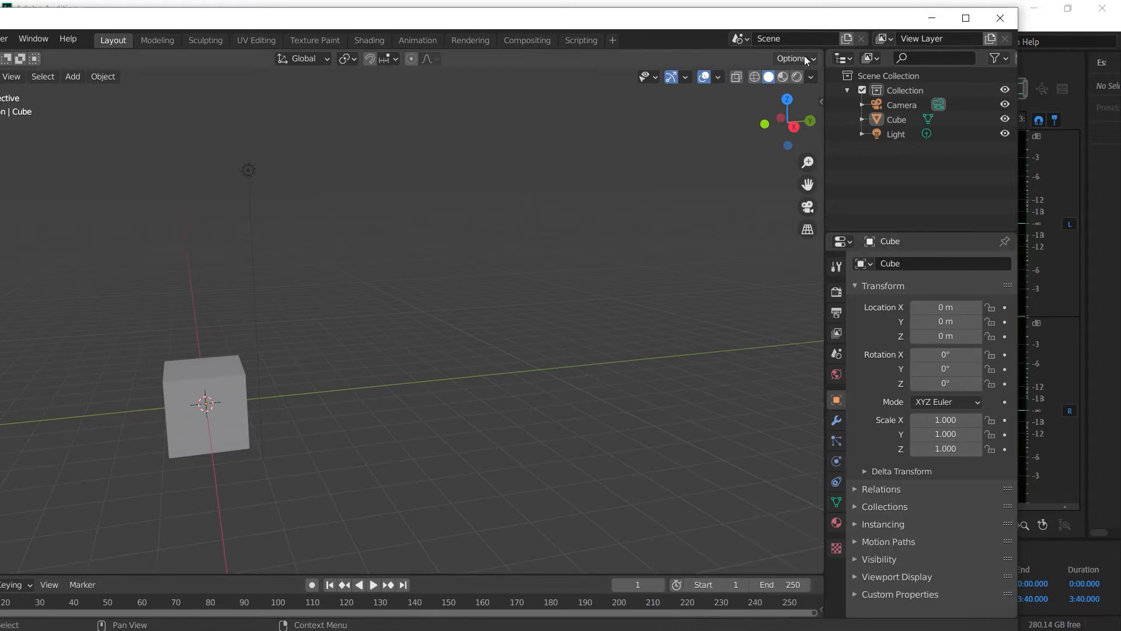
{"action": "left_click_drag", "start_coordinate": [841, 23], "coordinate": [807, 22]}
{"action": "right_click", "coordinate": [873, 623]}
{"action": "left_click", "coordinate": [875, 614]}
{"action": "right_click", "coordinate": [882, 626]}
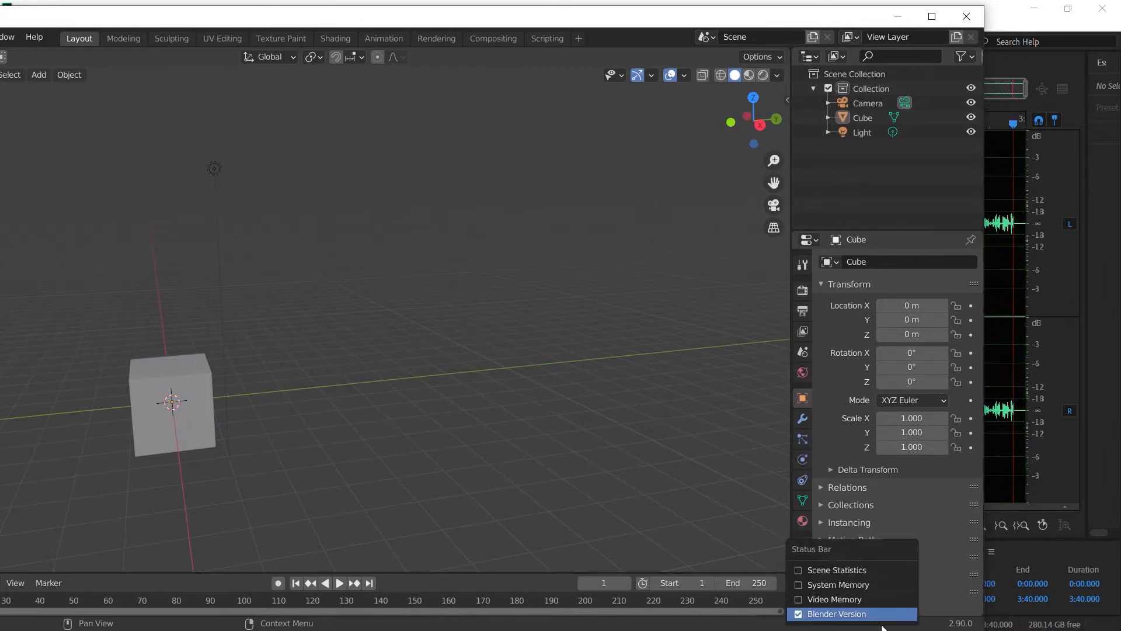
{"action": "left_click", "coordinate": [829, 600]}
{"action": "right_click", "coordinate": [835, 625]}
{"action": "left_click", "coordinate": [798, 585]}
{"action": "right_click", "coordinate": [768, 626]}
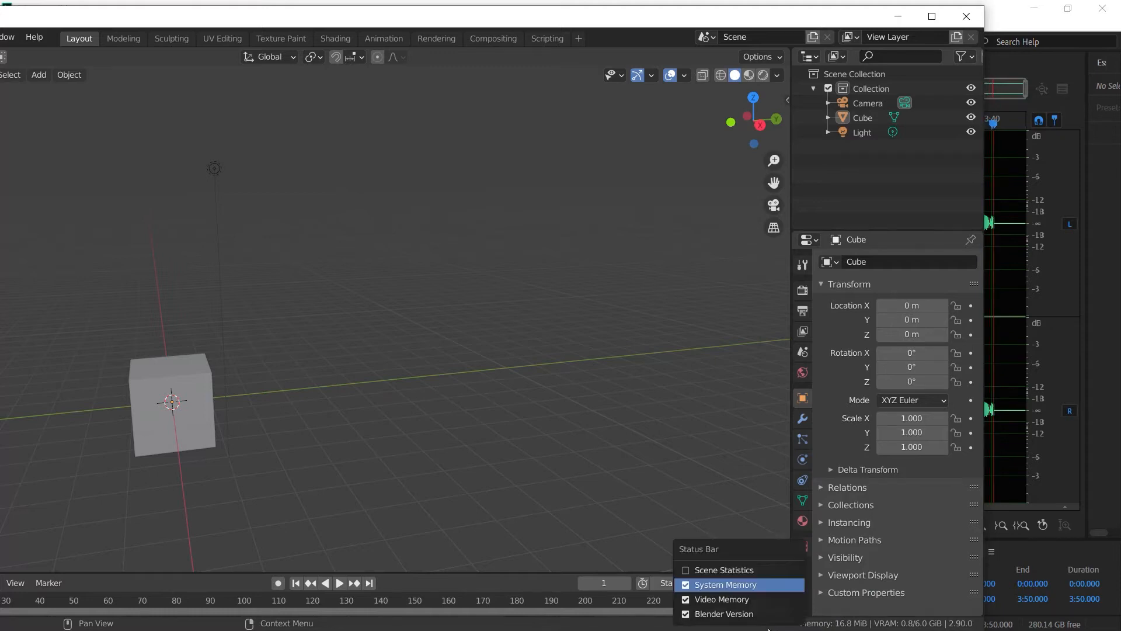
{"action": "left_click", "coordinate": [712, 570]}
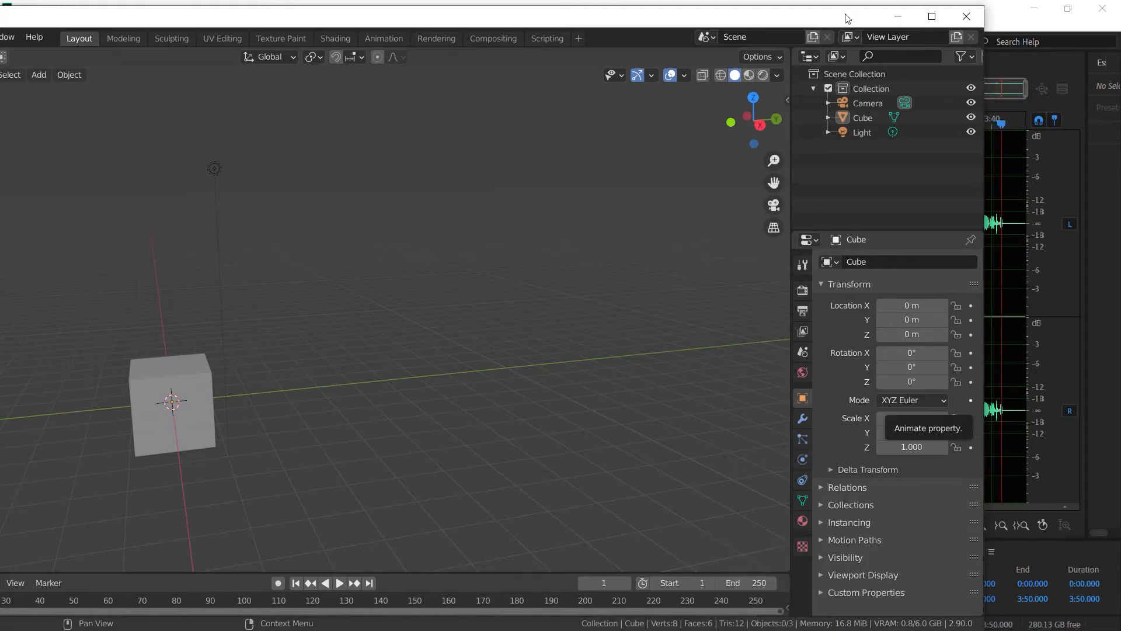
{"action": "left_click", "coordinate": [933, 16]}
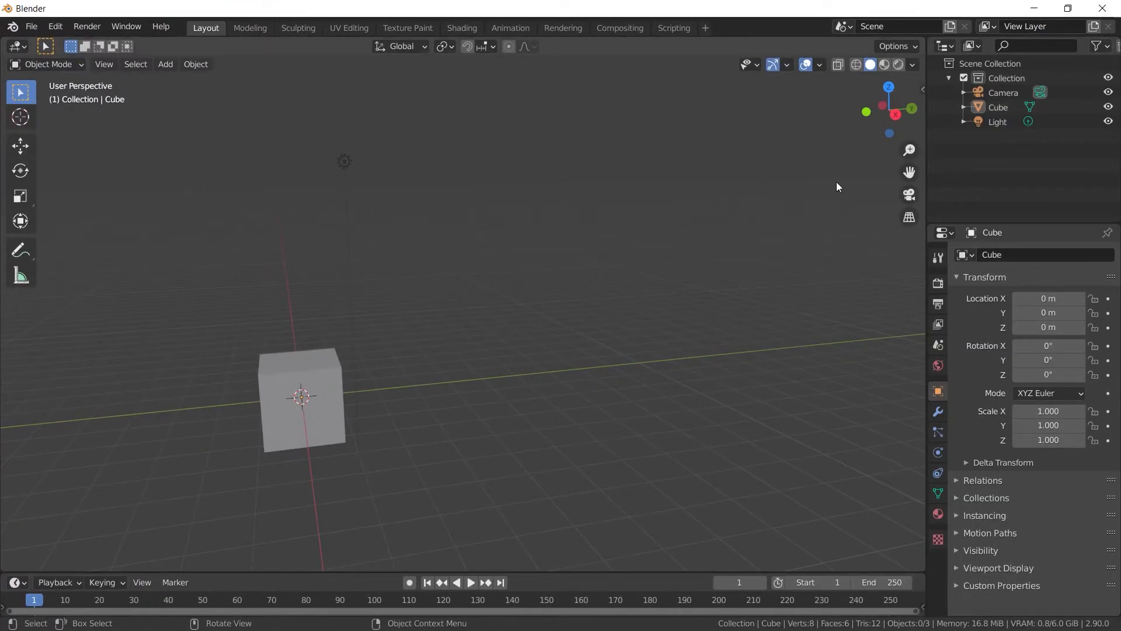
Enable the Statistics overlay in the 3D viewport
{"action": "left_click", "coordinate": [817, 65]}
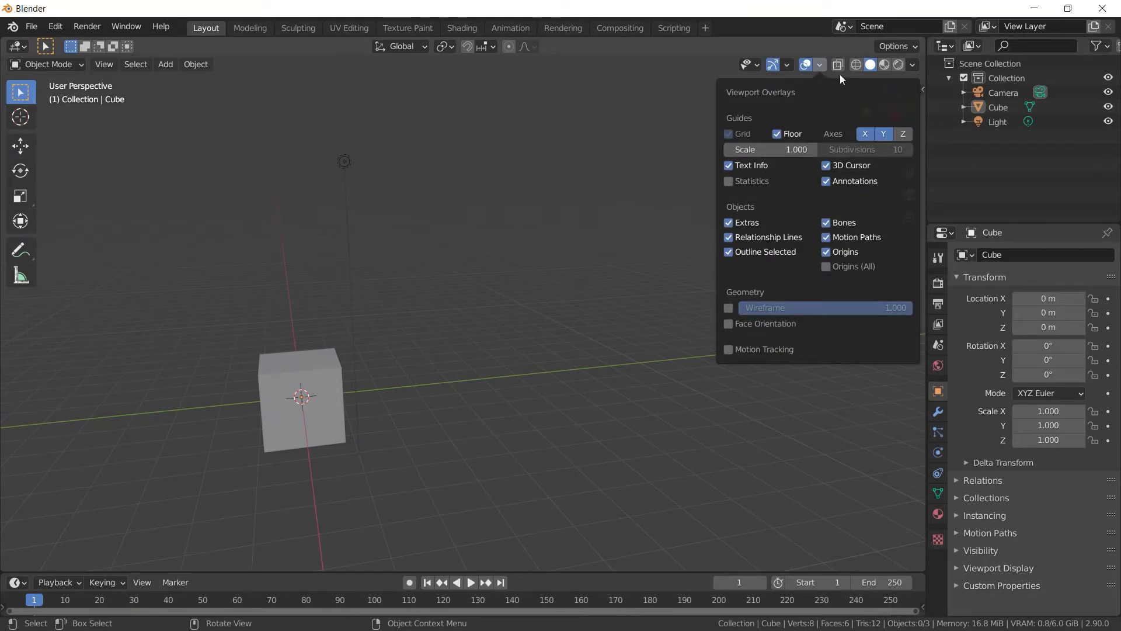
{"action": "left_click", "coordinate": [738, 184]}
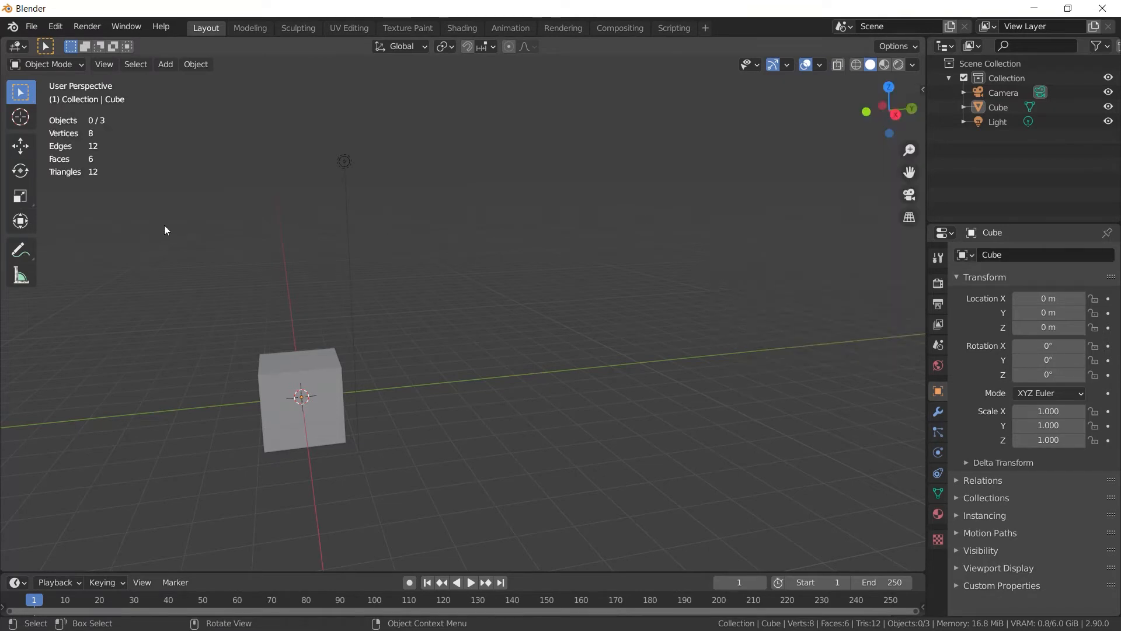
{"action": "middle_click_drag", "start_coordinate": [173, 232], "coordinate": [350, 239]}
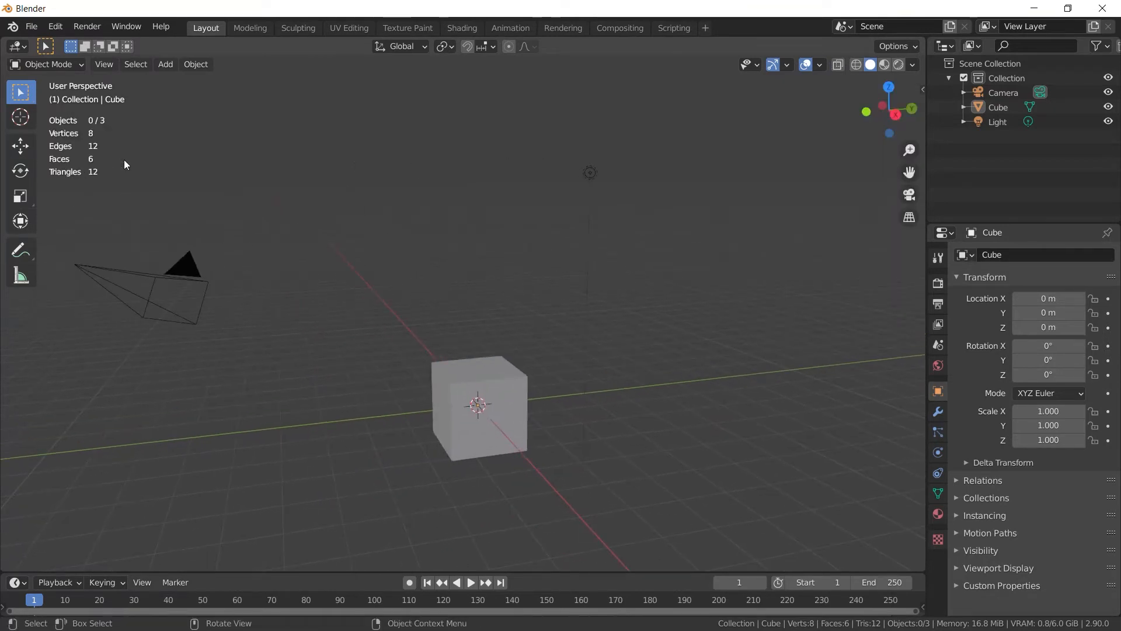
{"action": "middle_click_drag", "start_coordinate": [553, 321], "coordinate": [746, 440]}
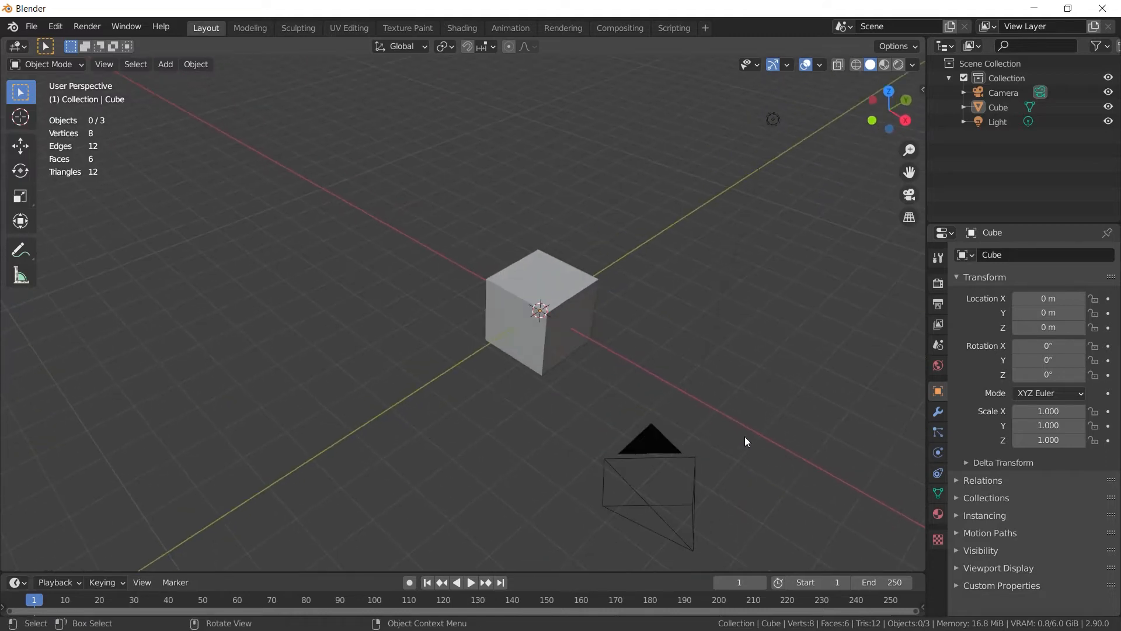
Select individual corner vertices of the cube in Edit Mode to examine the statistics overlay, and return to Object Mode
{"action": "left_click", "coordinate": [570, 335]}
{"action": "middle_click_drag", "start_coordinate": [657, 399], "coordinate": [542, 364]}
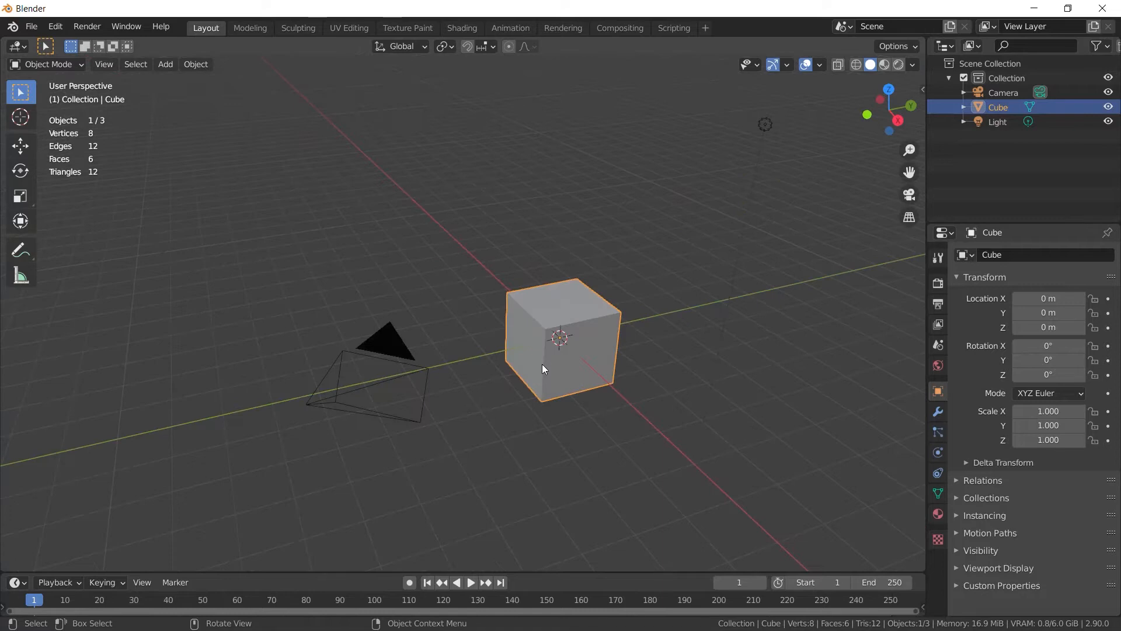
{"action": "key", "text": "Tab"}
{"action": "middle_click_drag", "start_coordinate": [636, 396], "coordinate": [594, 382]}
{"action": "scroll", "coordinate": [593, 382], "scroll_direction": "up", "scroll_amount": 4}
{"action": "left_click", "coordinate": [494, 280]}
{"action": "left_click", "coordinate": [638, 395]}
{"action": "left_click", "coordinate": [480, 430]}
{"action": "left_click", "coordinate": [438, 354]}
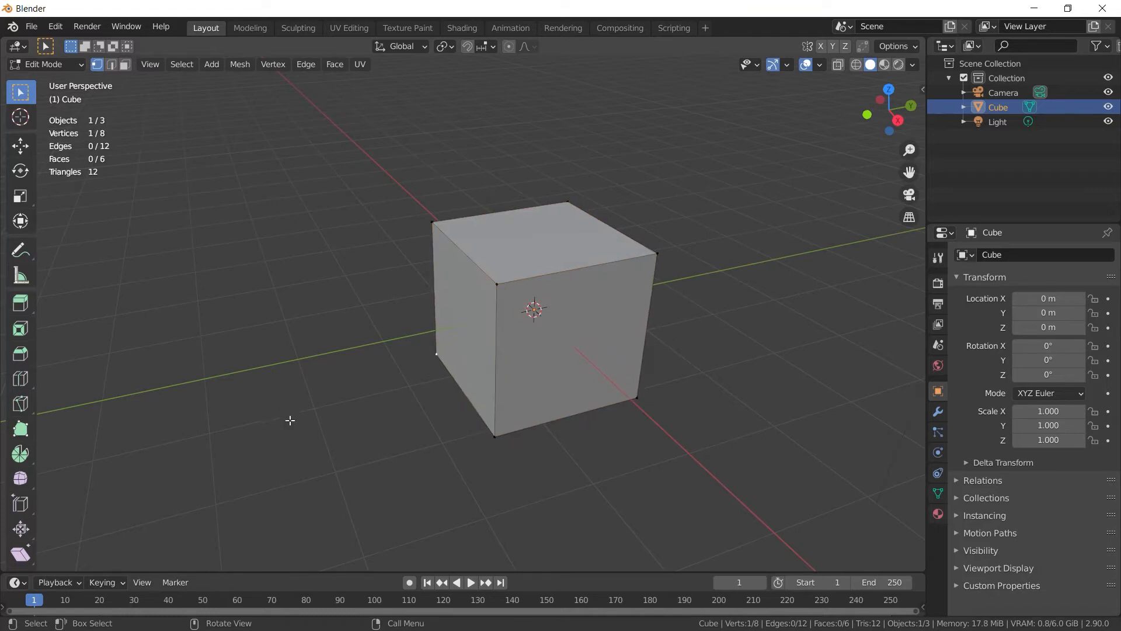
{"action": "key", "text": "Tab"}
{"action": "scroll", "coordinate": [527, 395], "scroll_direction": "down", "scroll_amount": 5}
Add a Subdivision Surface modifier and a Wireframe modifier to the cube
{"action": "middle_click_drag", "start_coordinate": [478, 394], "coordinate": [667, 443]}
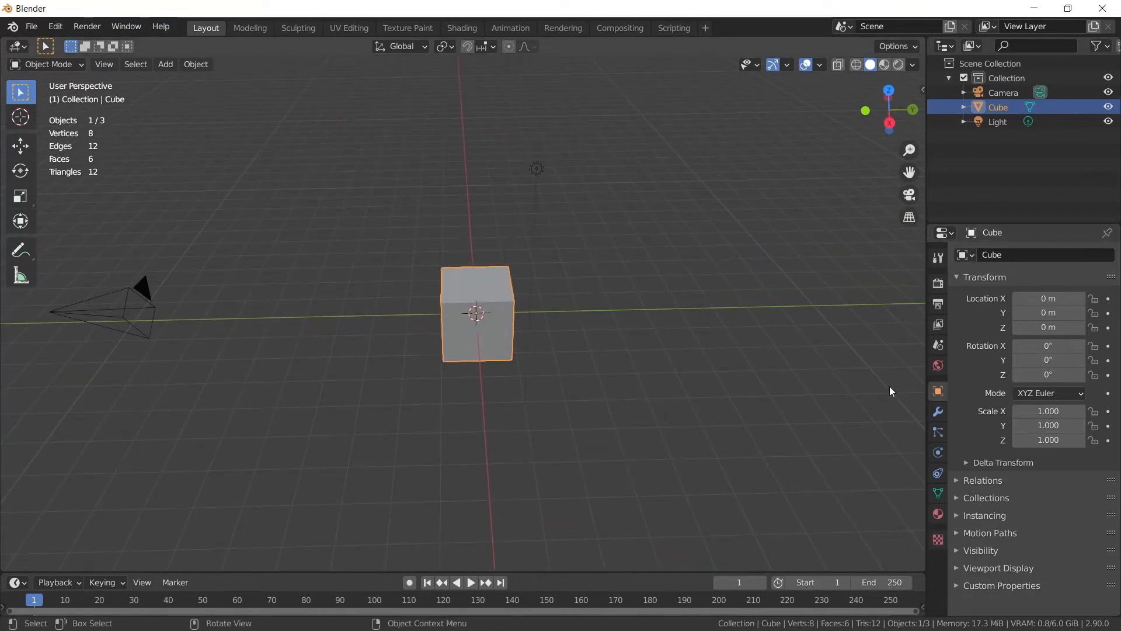
{"action": "left_click", "coordinate": [938, 412]}
{"action": "left_click", "coordinate": [1067, 256]}
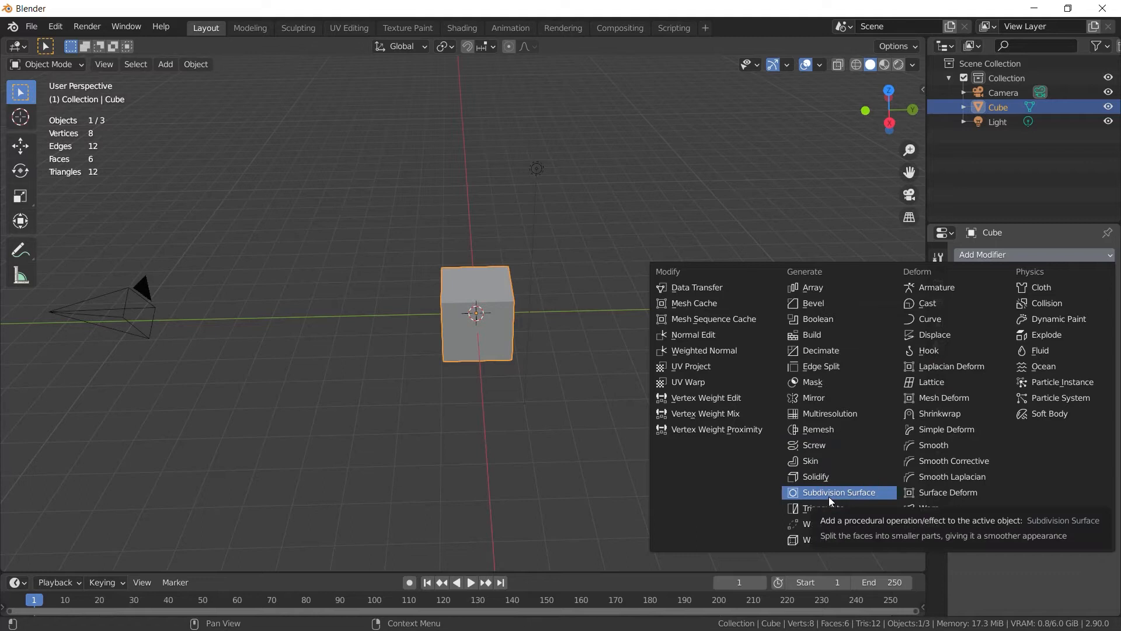
{"action": "left_click", "coordinate": [851, 496]}
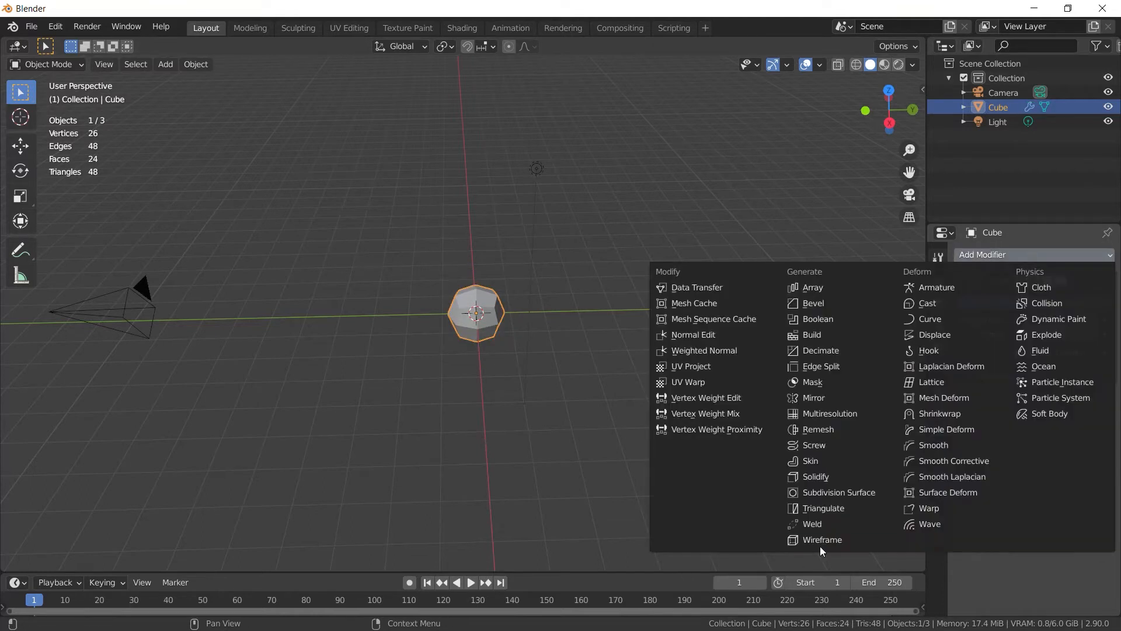
{"action": "left_click", "coordinate": [821, 540]}
{"action": "scroll", "coordinate": [423, 394], "scroll_direction": "up", "scroll_amount": 4}
{"action": "middle_click_drag", "start_coordinate": [751, 476], "coordinate": [530, 494]}
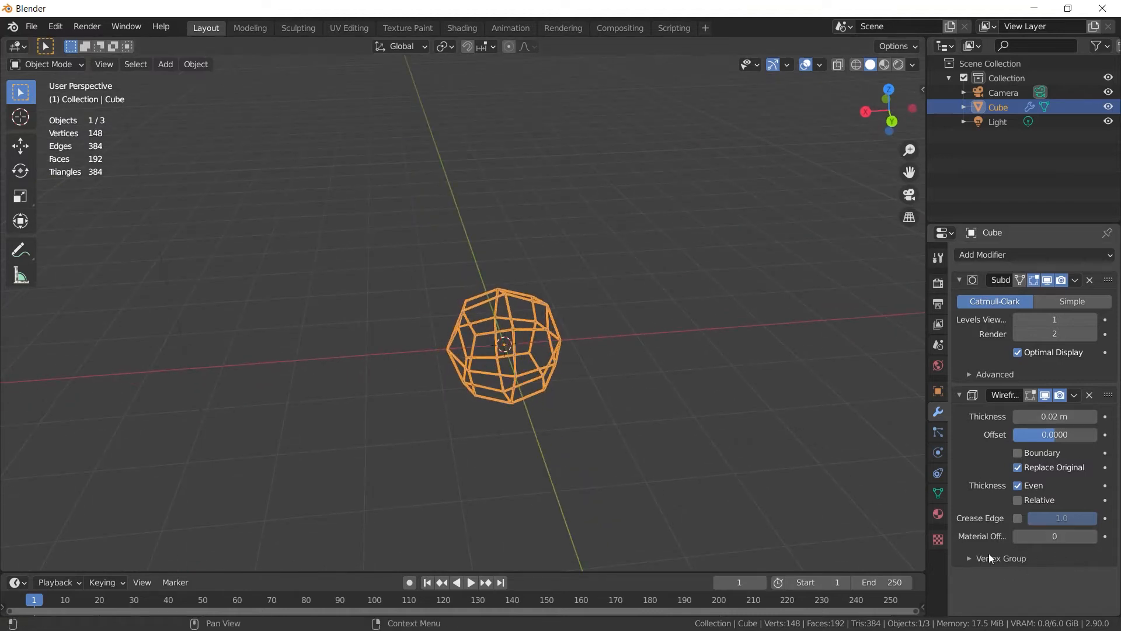
Try applying and removing the cube's Wireframe modifier, undoing each of the two operations
{"action": "left_click", "coordinate": [1075, 395]}
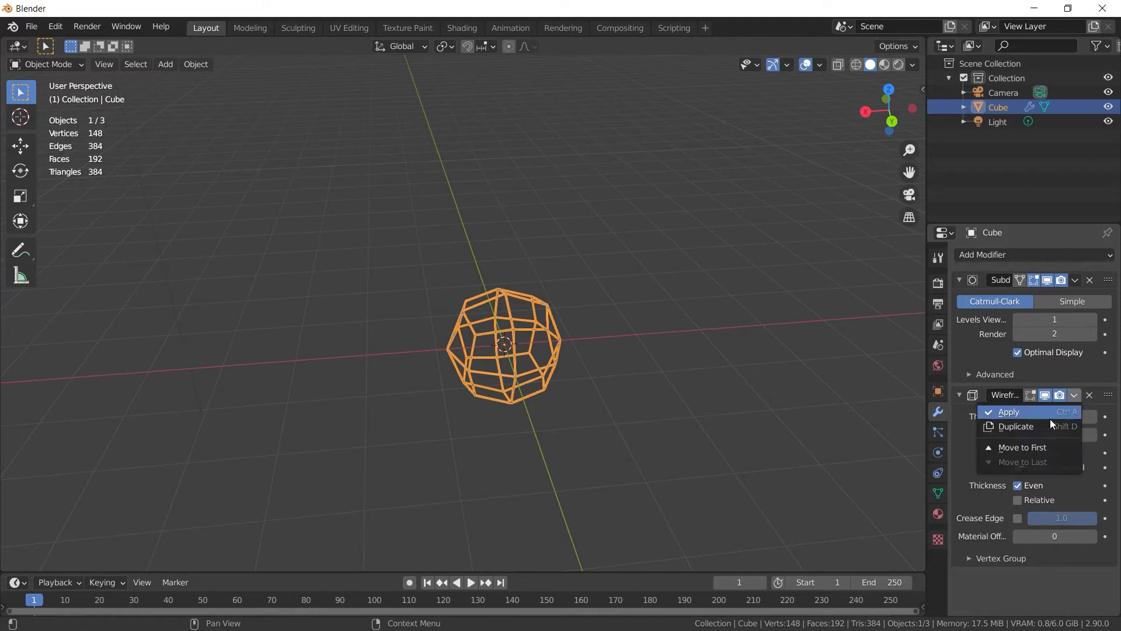
{"action": "left_click", "coordinate": [1054, 559]}
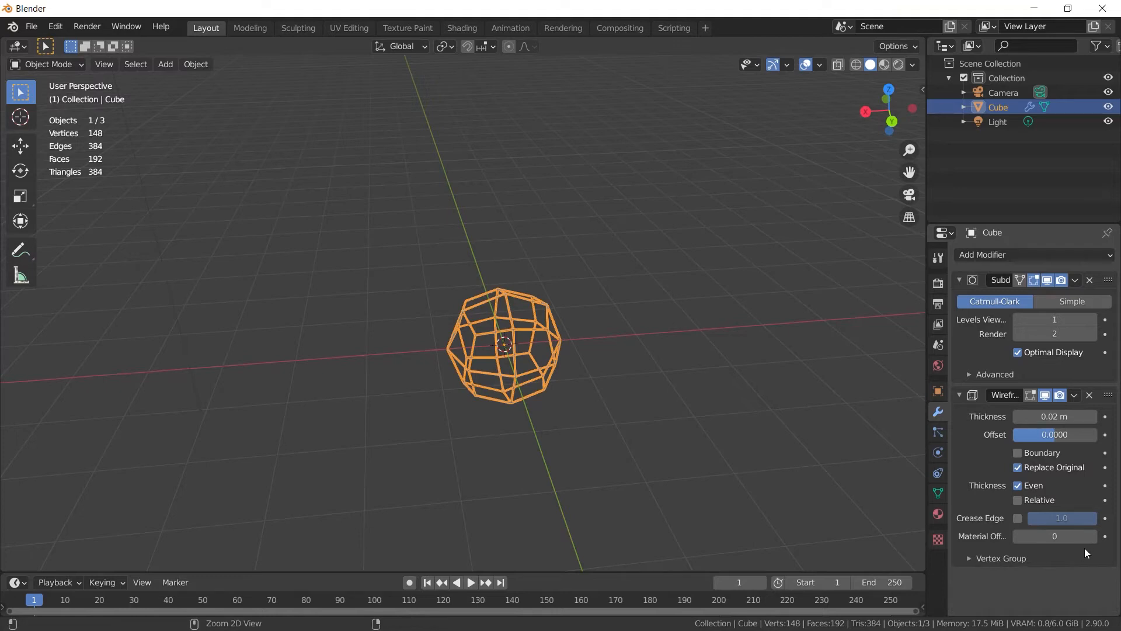
{"action": "key", "text": "ctrl+a"}
{"action": "key", "text": "ctrl+z"}
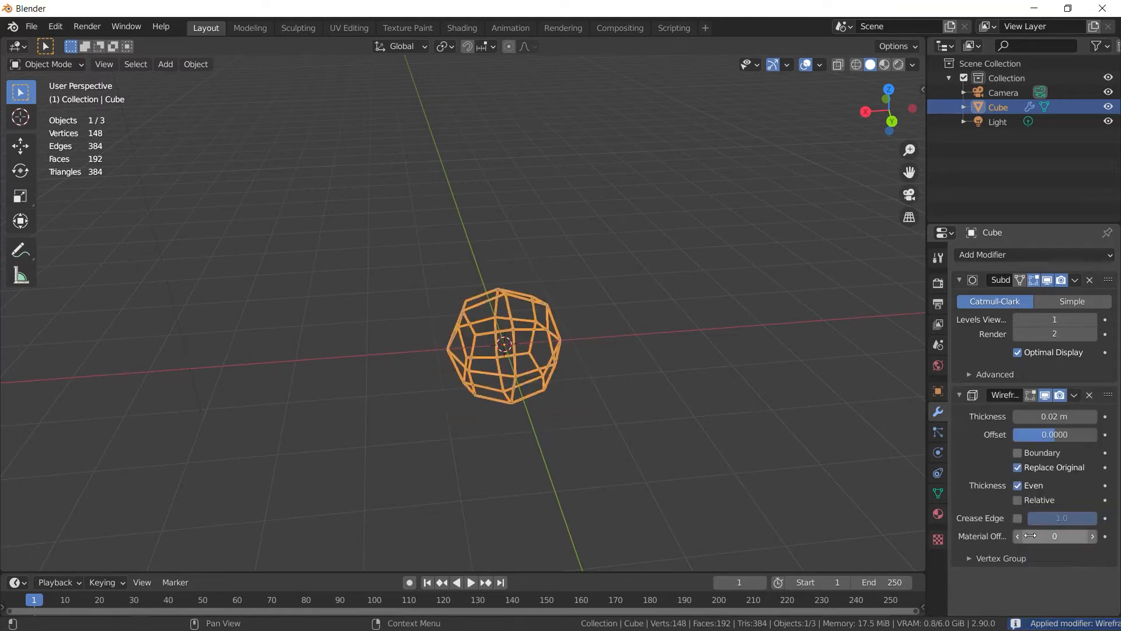
{"action": "key", "text": "ctrl+x"}
{"action": "key", "text": "ctrl+z"}
Duplicate the Wireframe modifier and delete the duplicate
{"action": "key", "text": "shift+d"}
{"action": "scroll", "coordinate": [1030, 534], "scroll_direction": "down", "scroll_amount": 4}
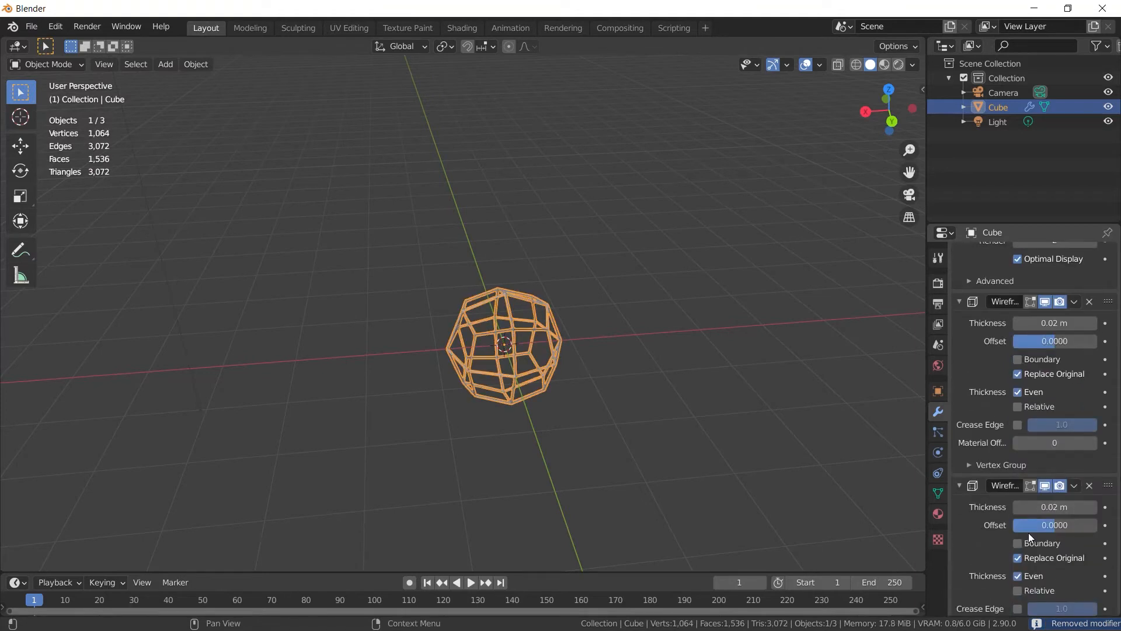
{"action": "scroll", "coordinate": [1028, 533], "scroll_direction": "down", "scroll_amount": 2}
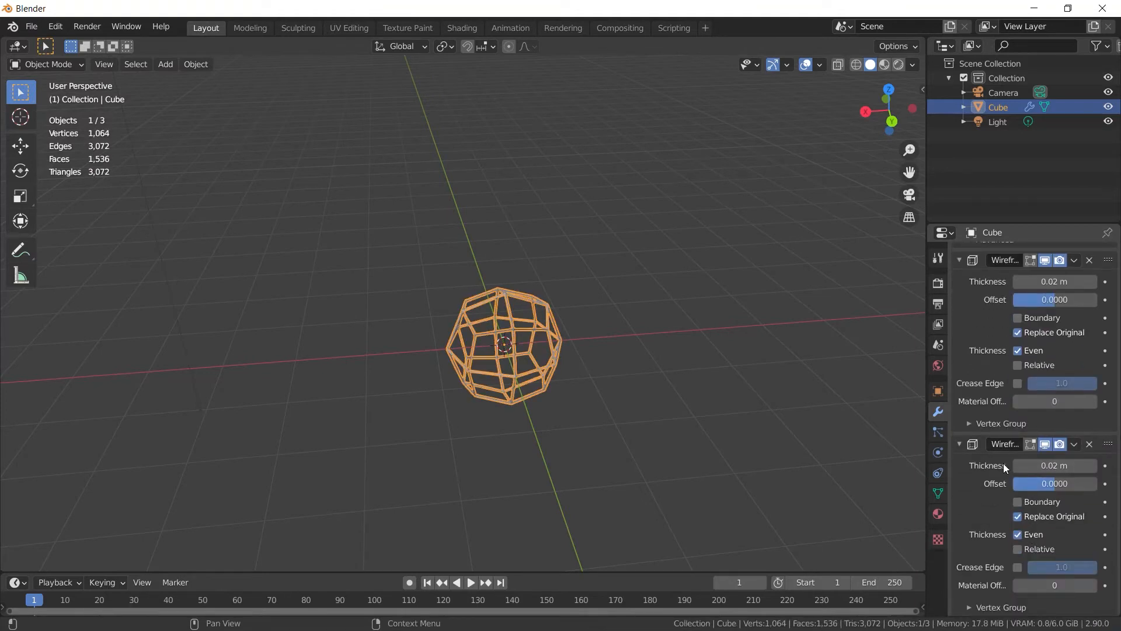
{"action": "key", "text": "ctrl+x"}
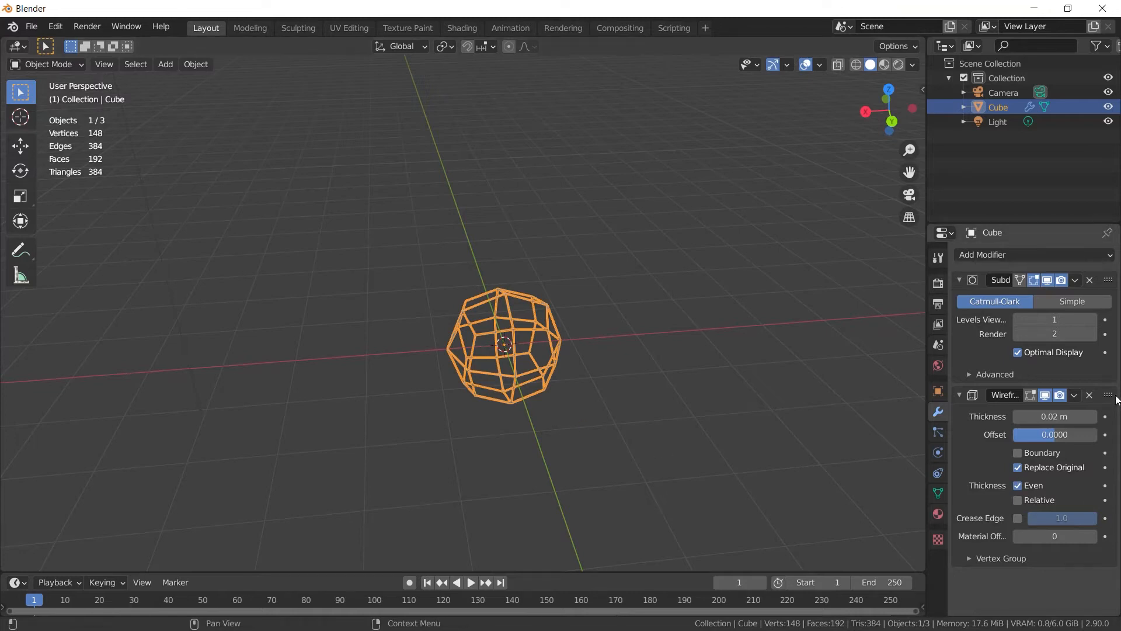
Reorder the cube's modifier stack by moving the Wireframe modifier above the Subdivision Surface modifier
{"action": "mouse_move", "coordinate": [1109, 396]}
{"action": "left_mouse_down"}
{"action": "mouse_move", "coordinate": [1086, 298]}
{"action": "mouse_move", "coordinate": [1075, 321]}
{"action": "mouse_move", "coordinate": [1077, 514]}
{"action": "mouse_move", "coordinate": [1099, 401]}
{"action": "left_mouse_up"}
{"action": "left_click_drag", "start_coordinate": [1109, 403], "coordinate": [1108, 280]}
{"action": "left_click_drag", "start_coordinate": [1107, 464], "coordinate": [1101, 491]}
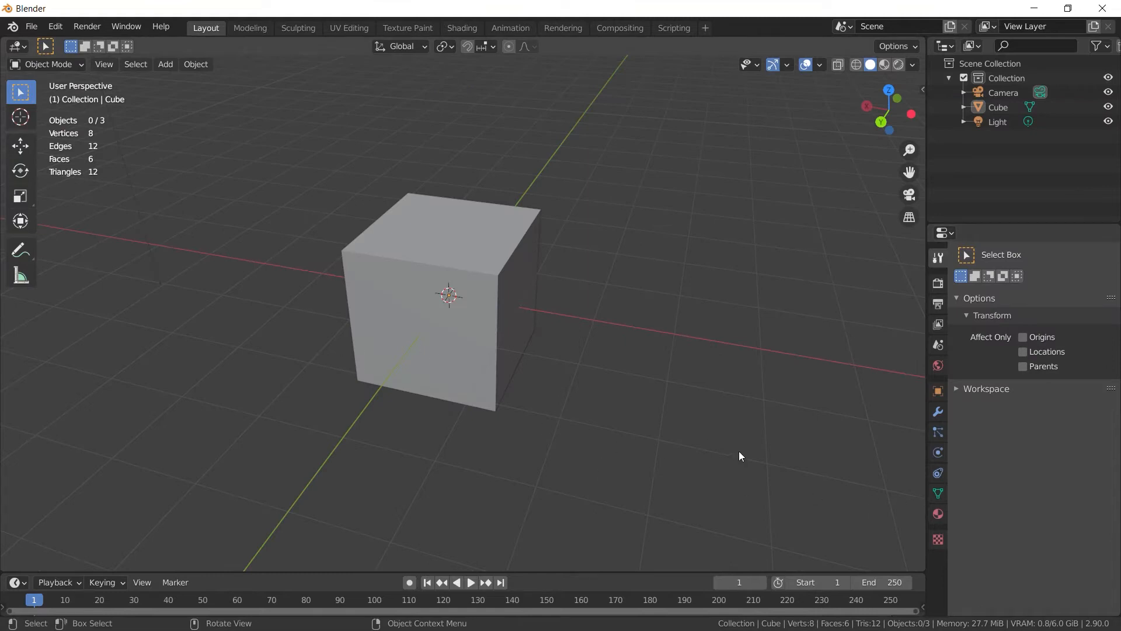
Create a new material on the cube
{"action": "middle_click_drag", "start_coordinate": [738, 456], "coordinate": [543, 396]}
{"action": "left_click", "coordinate": [549, 367]}
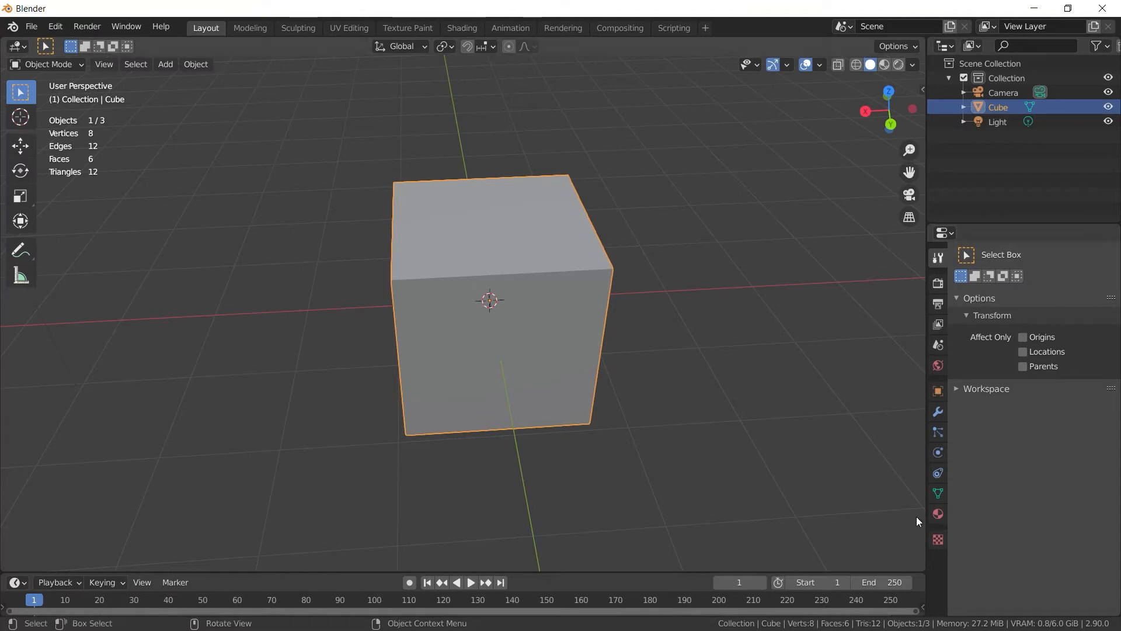
{"action": "left_click", "coordinate": [939, 514]}
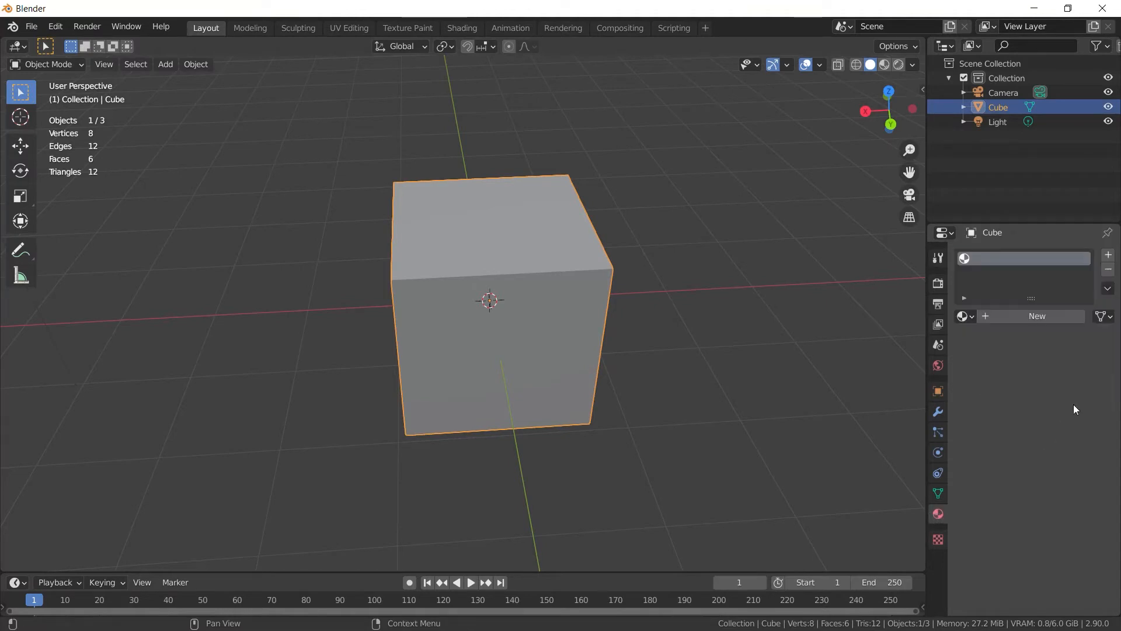
{"action": "left_click", "coordinate": [1037, 320]}
Examine the Principled BSDF surface settings of the cube's new material
{"action": "scroll", "coordinate": [1075, 480], "scroll_direction": "down", "scroll_amount": 5}
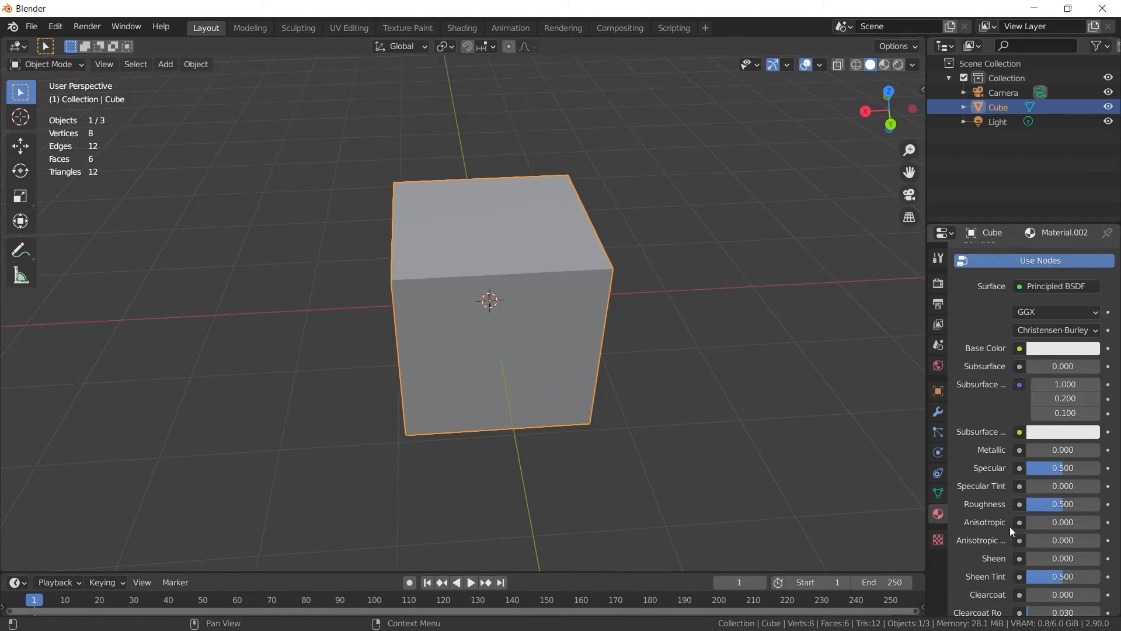
{"action": "scroll", "coordinate": [1020, 561], "scroll_direction": "down", "scroll_amount": 5}
{"action": "scroll", "coordinate": [1030, 473], "scroll_direction": "up", "scroll_amount": 6}
{"action": "scroll", "coordinate": [1030, 469], "scroll_direction": "up", "scroll_amount": 3}
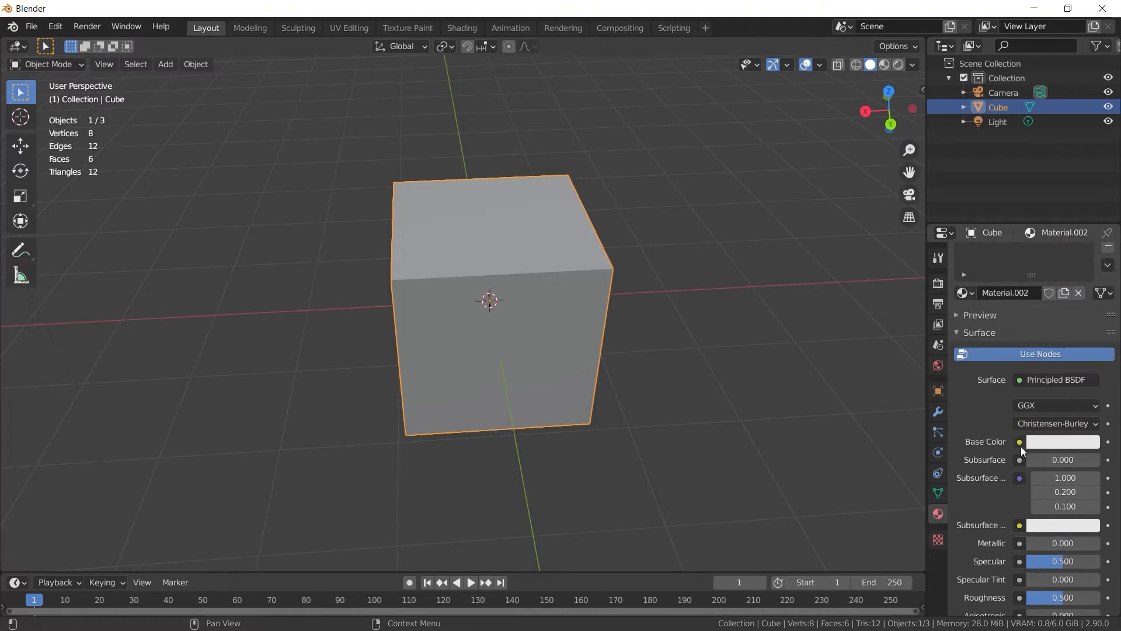
{"action": "scroll", "coordinate": [1019, 514], "scroll_direction": "down", "scroll_amount": 2}
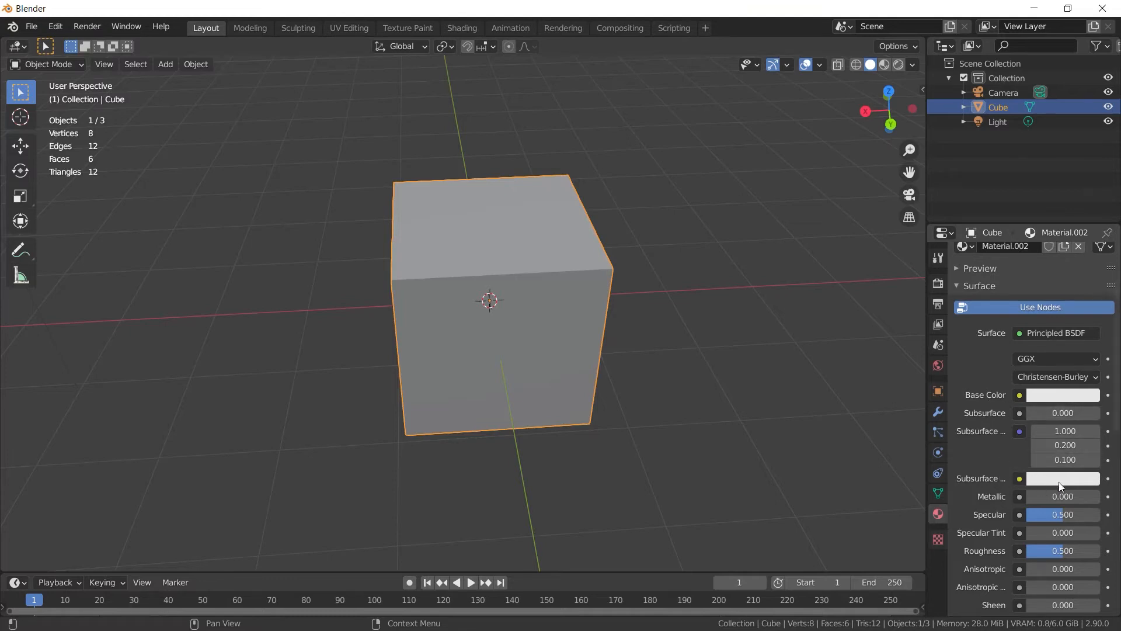
{"action": "scroll", "coordinate": [1022, 539], "scroll_direction": "down", "scroll_amount": 3}
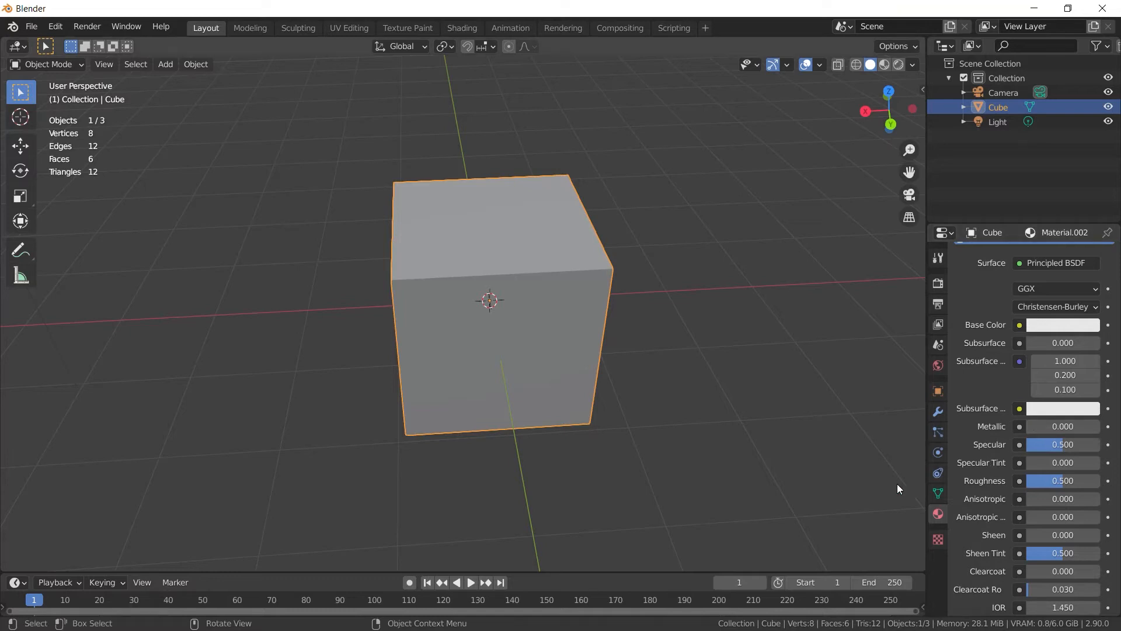
{"action": "middle_click_drag", "start_coordinate": [745, 483], "coordinate": [682, 418]}
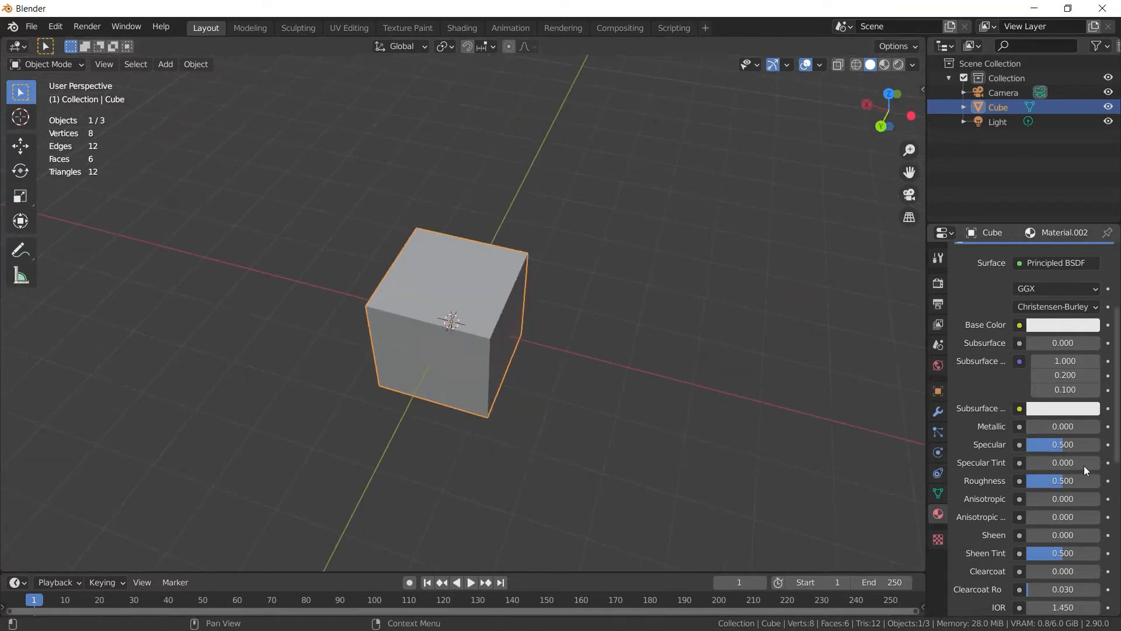
{"action": "middle_click_drag", "start_coordinate": [416, 389], "coordinate": [725, 419]}
{"action": "middle_click_drag", "start_coordinate": [747, 459], "coordinate": [701, 460]}
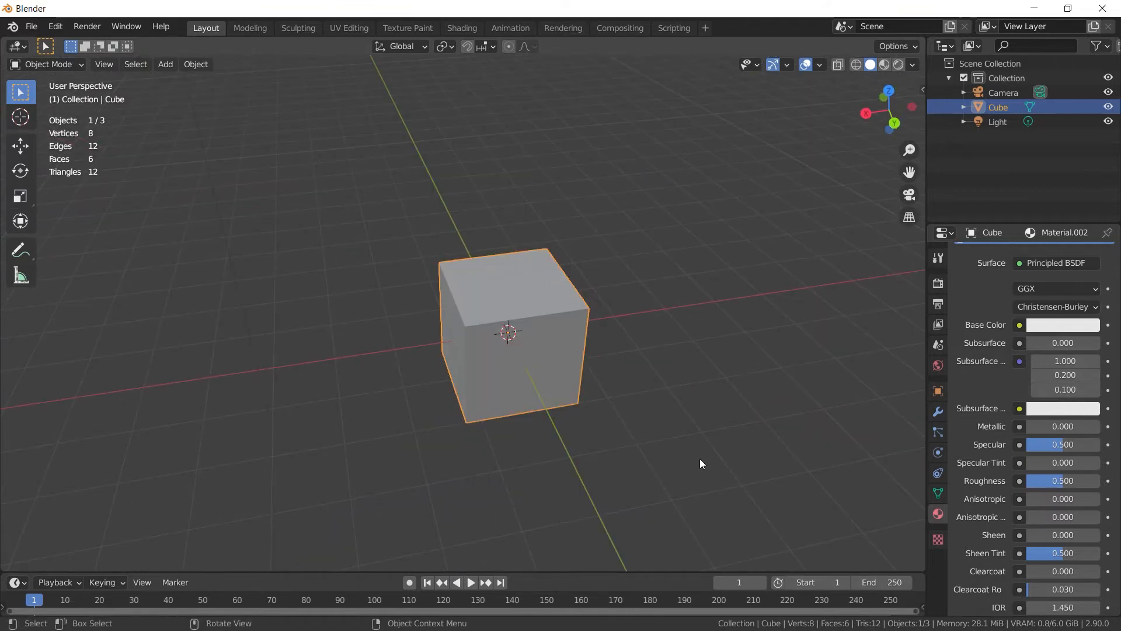
{"action": "middle_click_drag", "start_coordinate": [693, 457], "coordinate": [555, 454]}
{"action": "middle_click_drag", "start_coordinate": [640, 477], "coordinate": [600, 370]}
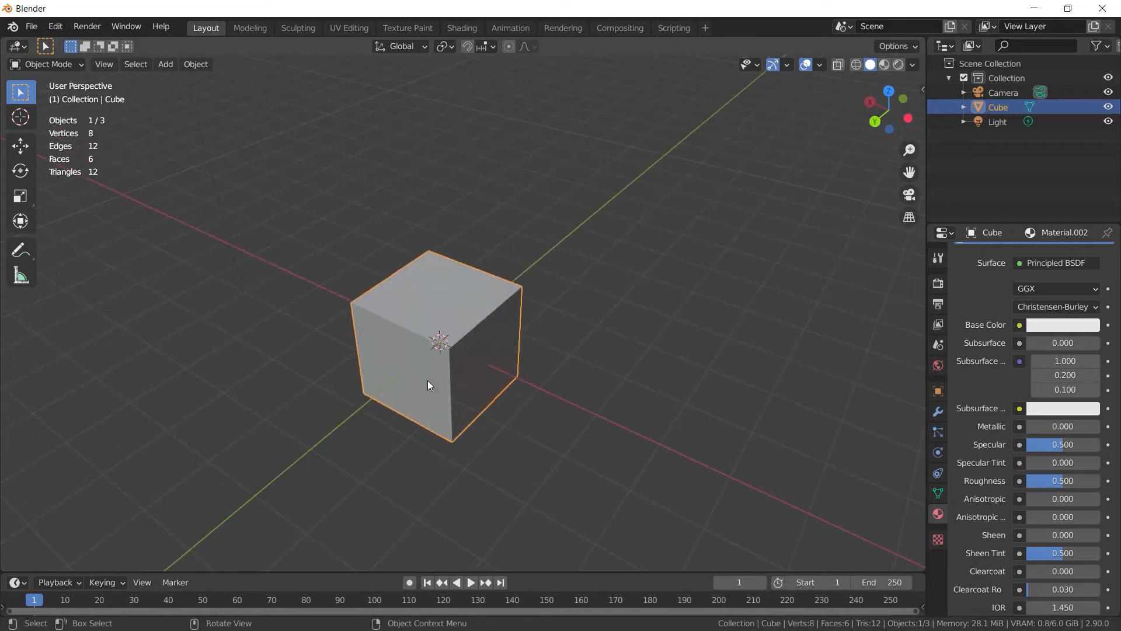
Enter Edit Mode with face selection and extrude one side face of the cube outward
{"action": "key", "text": "Tab"}
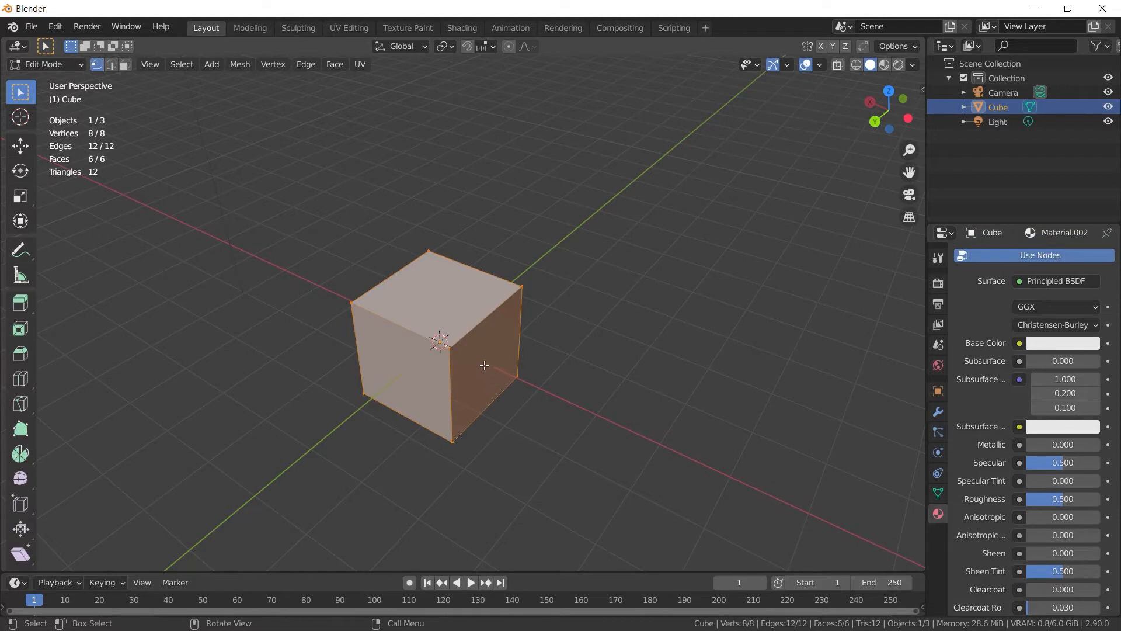
{"action": "left_click", "coordinate": [646, 482]}
{"action": "key", "text": "3"}
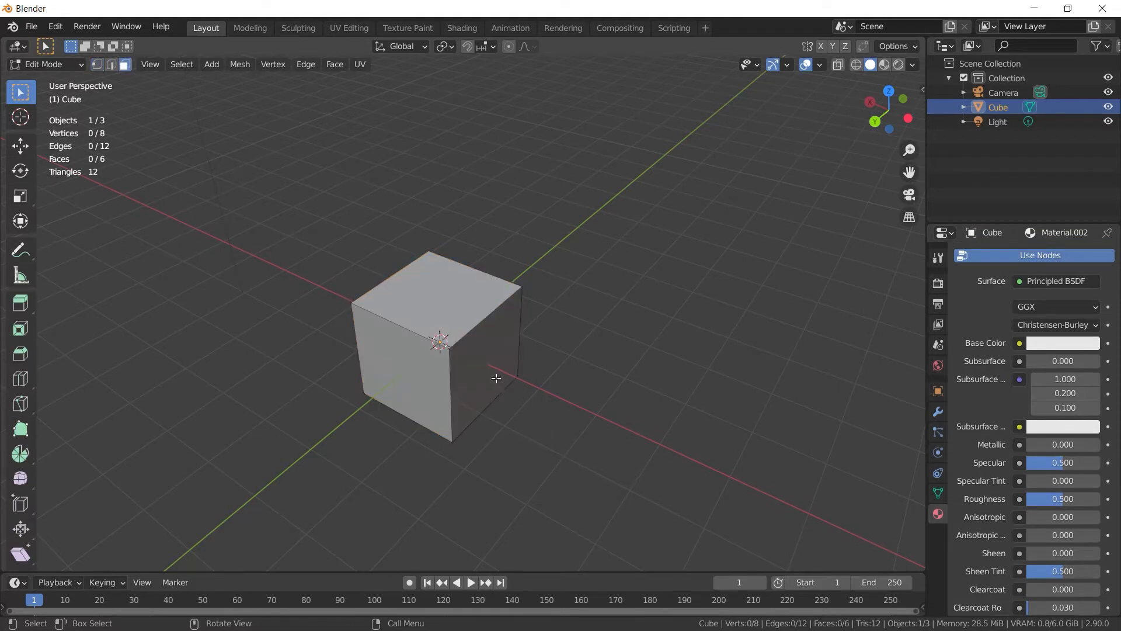
{"action": "left_click", "coordinate": [508, 407]}
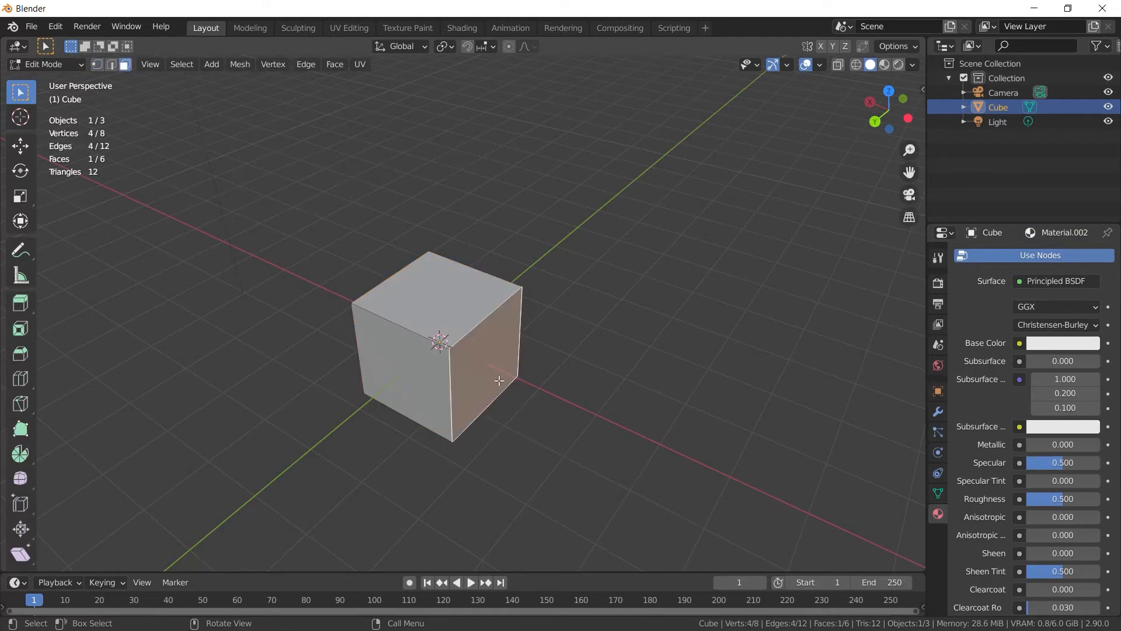
{"action": "key", "text": "e"}
{"action": "left_click", "coordinate": [657, 448]}
Extrude the top face of the newly added block upward to form an L-shape
{"action": "left_click", "coordinate": [582, 384]}
{"action": "key", "text": "e"}
{"action": "left_click", "coordinate": [601, 290]}
Use the Extrude Manifold tool to extend the raised block's outer end face beyond the lower block
{"action": "middle_click_drag", "start_coordinate": [658, 421], "coordinate": [581, 318]}
{"action": "middle_click_drag", "start_coordinate": [716, 382], "coordinate": [821, 311]}
{"action": "middle_click_drag", "start_coordinate": [433, 365], "coordinate": [462, 284]}
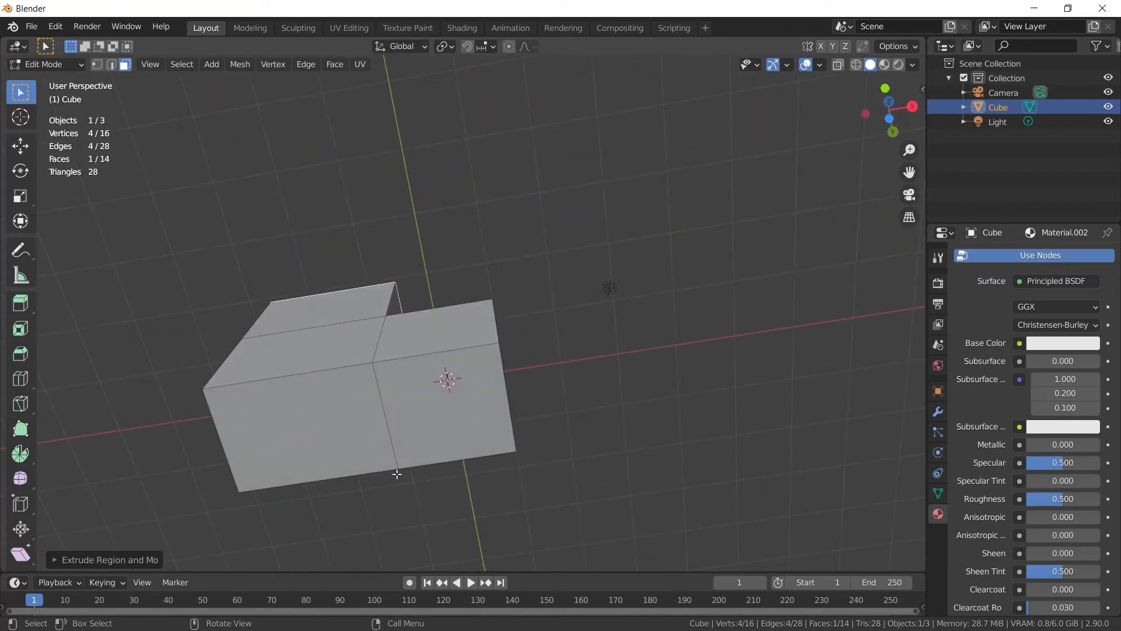
{"action": "middle_click_drag", "start_coordinate": [524, 342], "coordinate": [380, 449]}
{"action": "middle_click_drag", "start_coordinate": [663, 333], "coordinate": [542, 334]}
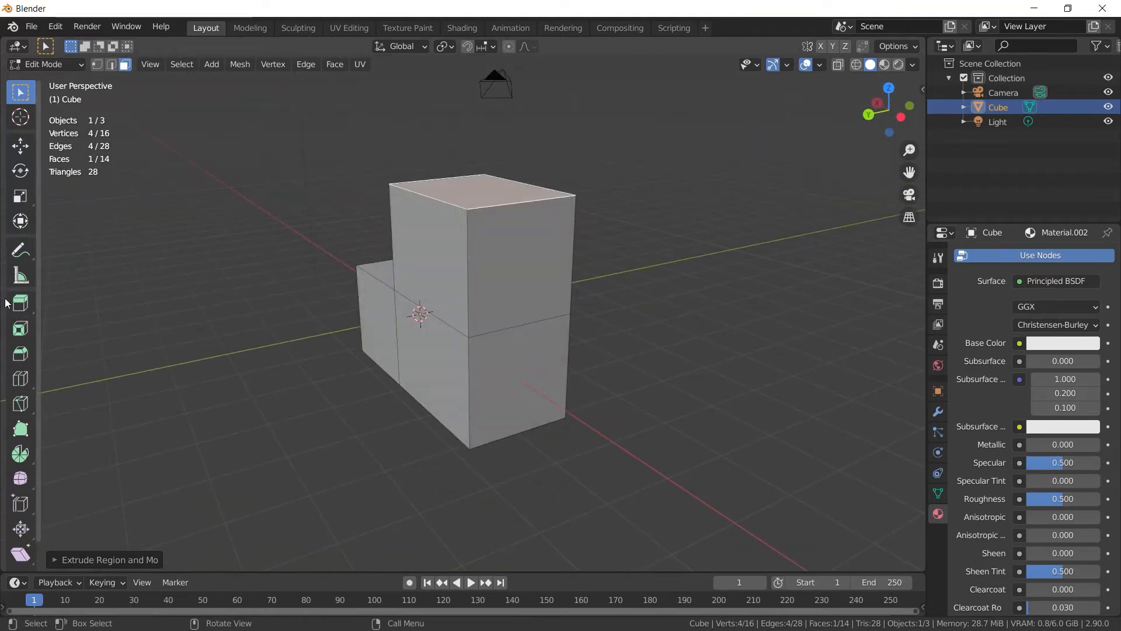
{"action": "left_click", "coordinate": [20, 302]}
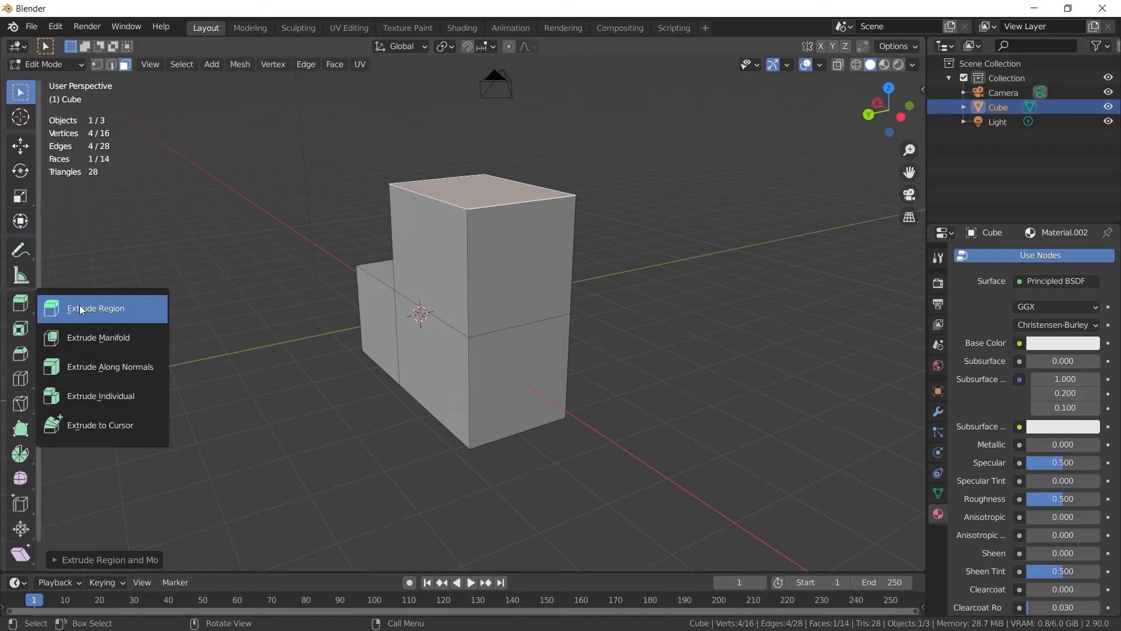
{"action": "left_click", "coordinate": [73, 339]}
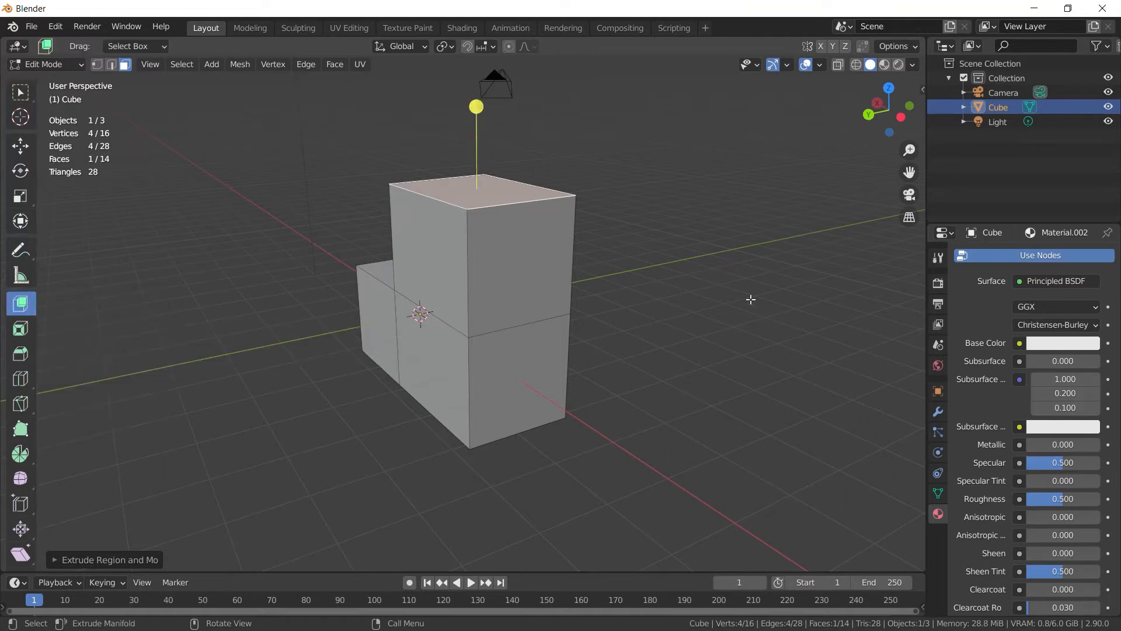
{"action": "middle_click_drag", "start_coordinate": [538, 286], "coordinate": [747, 390]}
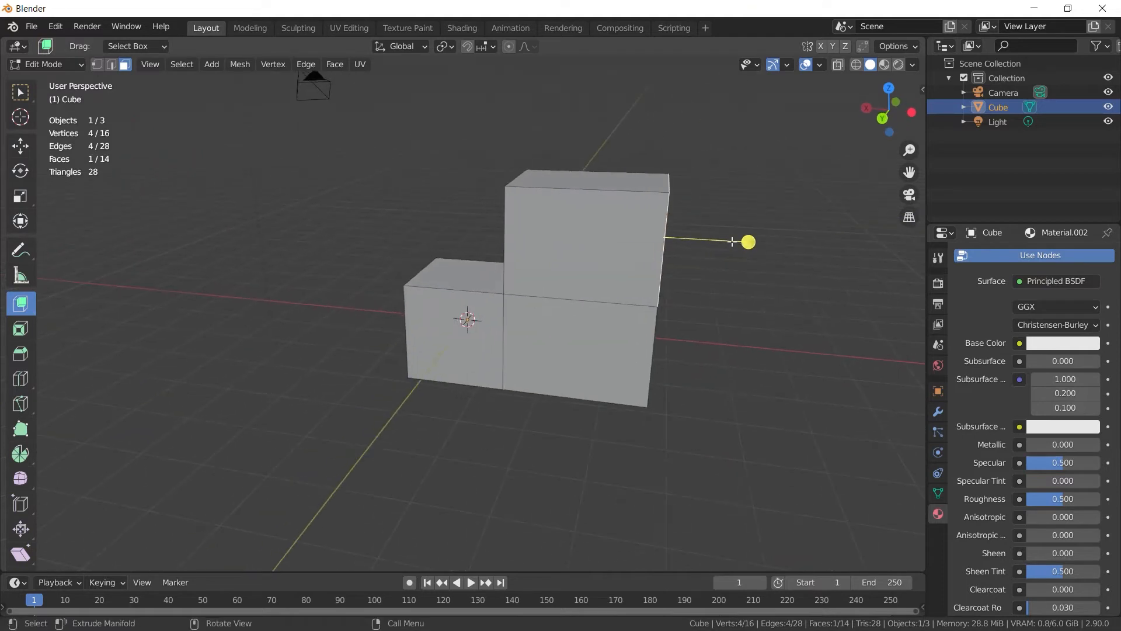
{"action": "left_click_drag", "start_coordinate": [748, 242], "coordinate": [882, 250]}
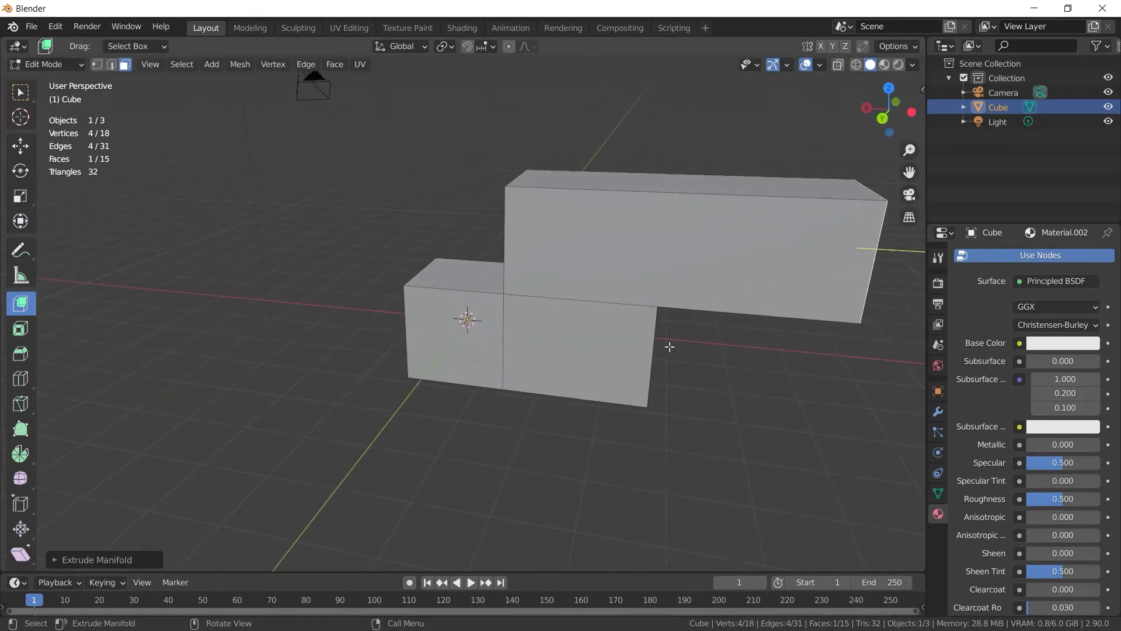
Raise the upper block's top face and pull the lower block's side face outward with Extrude Manifold
{"action": "middle_click_drag", "start_coordinate": [679, 202], "coordinate": [605, 400]}
{"action": "left_click_drag", "start_coordinate": [666, 357], "coordinate": [721, 243]}
{"action": "middle_click_drag", "start_coordinate": [720, 242], "coordinate": [636, 361]}
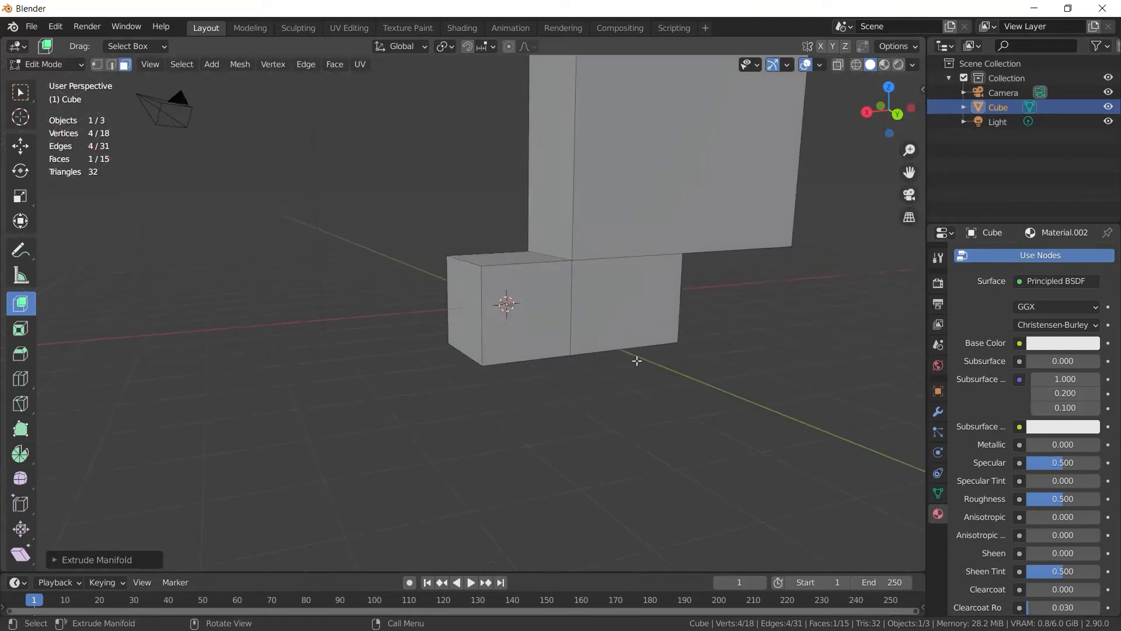
{"action": "left_click", "coordinate": [599, 305]}
{"action": "left_click_drag", "start_coordinate": [677, 319], "coordinate": [771, 409]}
Extrude two side faces of the small lower block outward with Extrude Manifold to make it a flat slab
{"action": "middle_click_drag", "start_coordinate": [771, 409], "coordinate": [613, 474]}
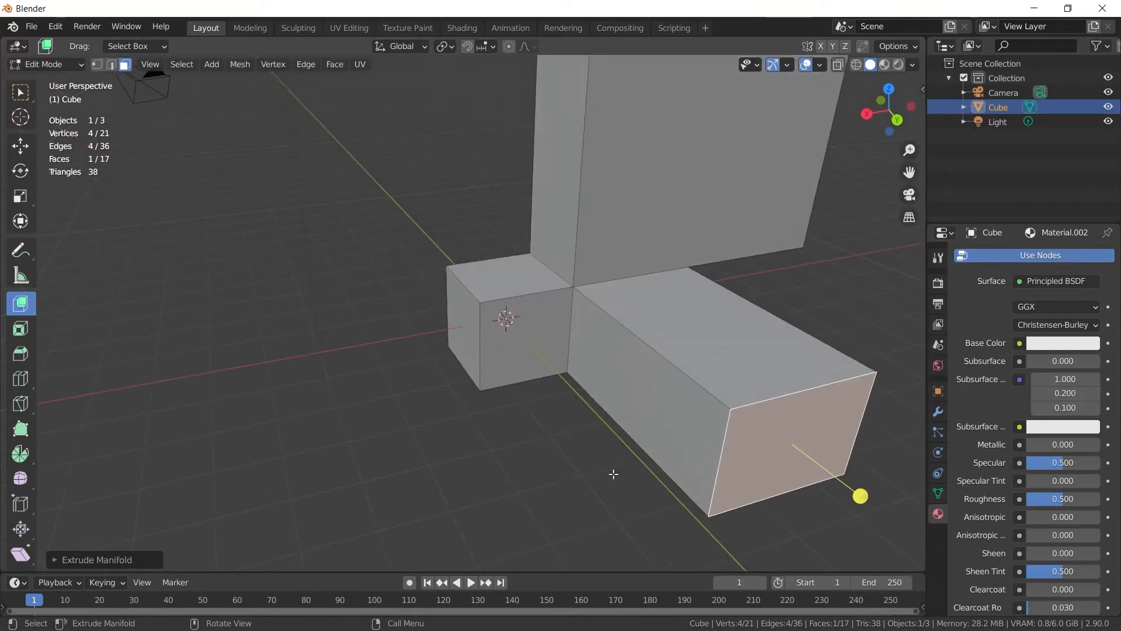
{"action": "left_click", "coordinate": [557, 342]}
{"action": "left_click_drag", "start_coordinate": [564, 381], "coordinate": [438, 419]}
{"action": "middle_click_drag", "start_coordinate": [439, 419], "coordinate": [587, 347]}
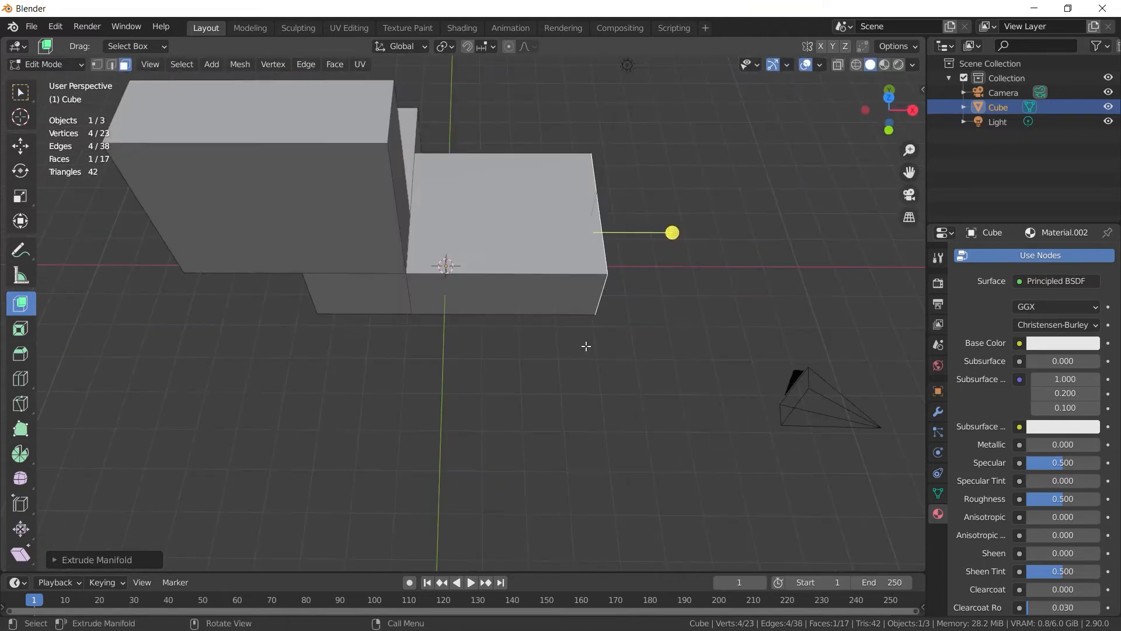
{"action": "left_click_drag", "start_coordinate": [510, 366], "coordinate": [509, 467]}
{"action": "middle_click_drag", "start_coordinate": [440, 473], "coordinate": [558, 430]}
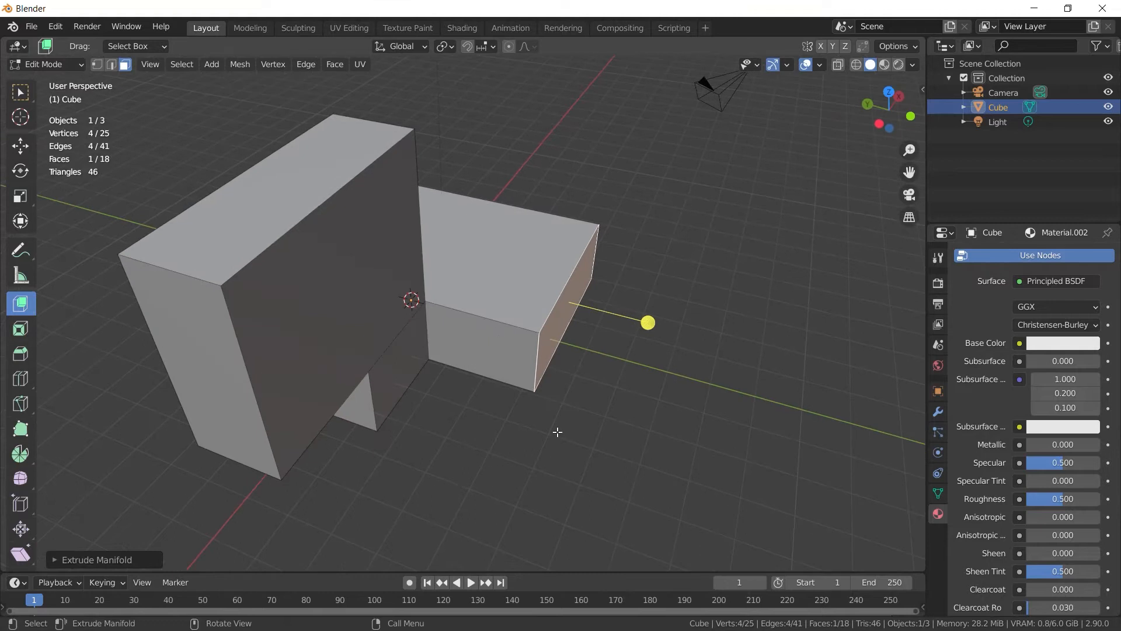
Widen the flat slab by extruding its adjacent side face with Extrude Manifold
{"action": "left_click", "coordinate": [499, 340]}
{"action": "left_click_drag", "start_coordinate": [445, 401], "coordinate": [389, 478]}
{"action": "middle_click_drag", "start_coordinate": [388, 479], "coordinate": [549, 401]}
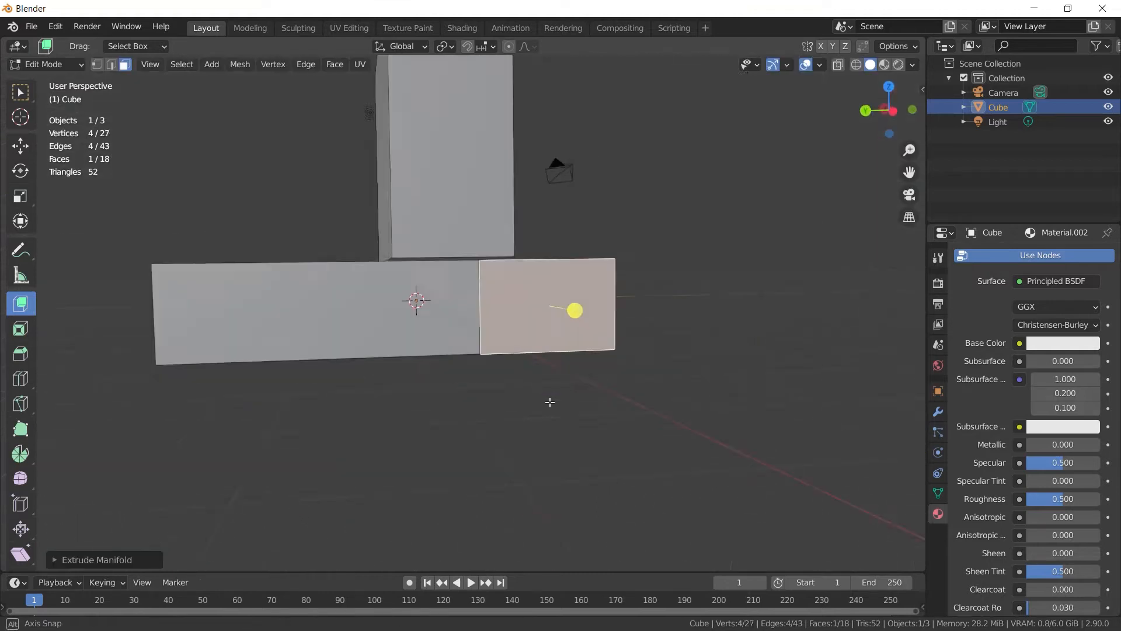
{"action": "middle_click_drag", "start_coordinate": [476, 408], "coordinate": [578, 485]}
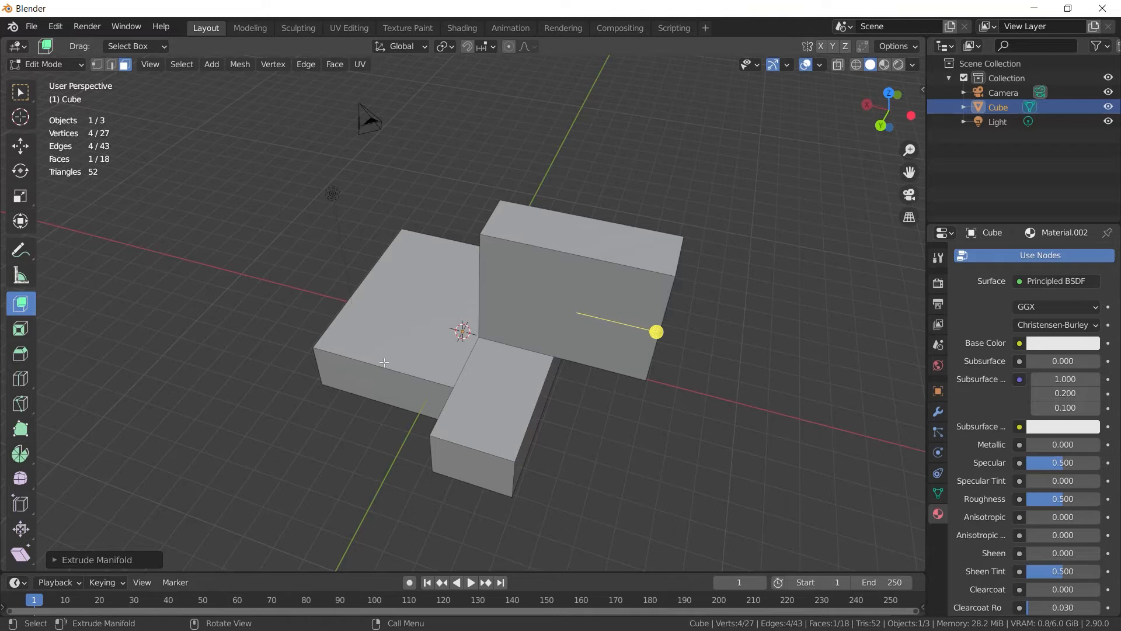
Return to the box selection tool and add two loop cuts across the upright block's narrow end face
{"action": "middle_click_drag", "start_coordinate": [660, 300], "coordinate": [502, 362]}
{"action": "key", "text": "w"}
{"action": "key", "text": "ctrl+r"}
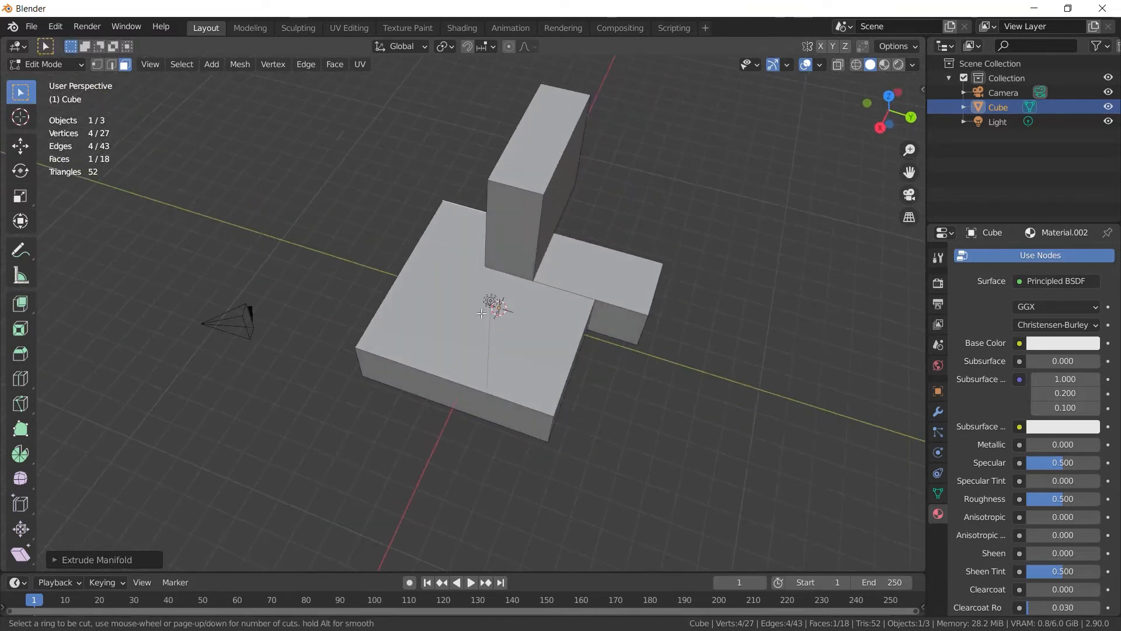
{"action": "left_click", "coordinate": [529, 227]}
{"action": "left_click", "coordinate": [527, 229]}
{"action": "middle_click_drag", "start_coordinate": [671, 345], "coordinate": [601, 325]}
Switch to vertex selection, enable snapping with Edge Center as the target, and deselect the mesh
{"action": "key", "text": "1"}
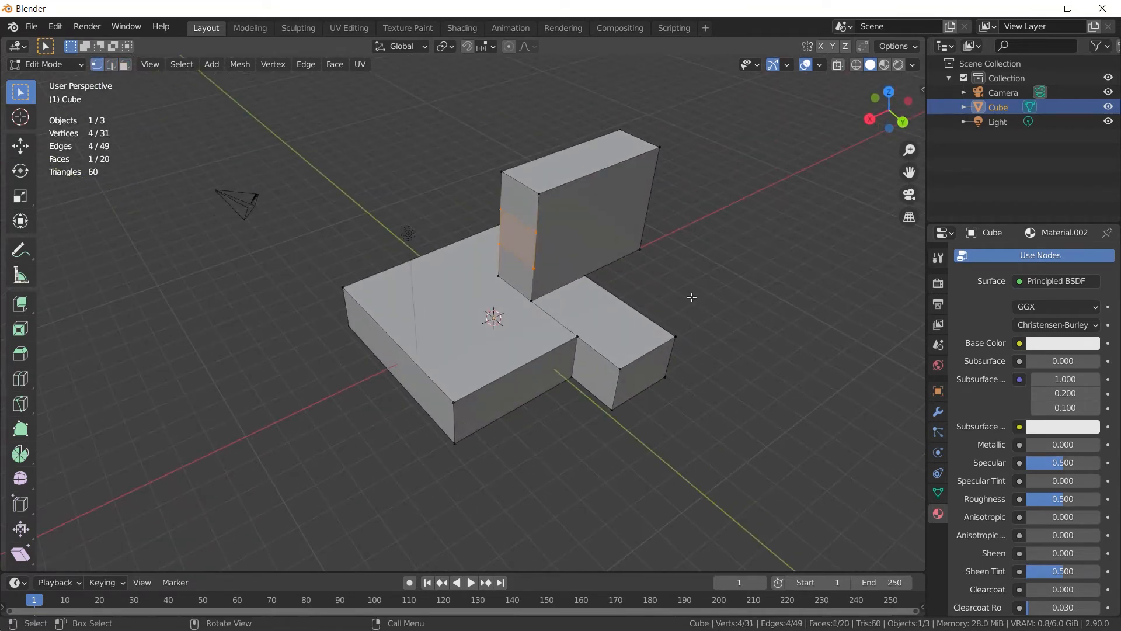
{"action": "middle_click_drag", "start_coordinate": [686, 288], "coordinate": [646, 360], "text": "shift"}
{"action": "scroll", "coordinate": [641, 373], "scroll_direction": "up", "scroll_amount": 6}
{"action": "middle_click_drag", "start_coordinate": [770, 371], "coordinate": [641, 361], "text": "shift"}
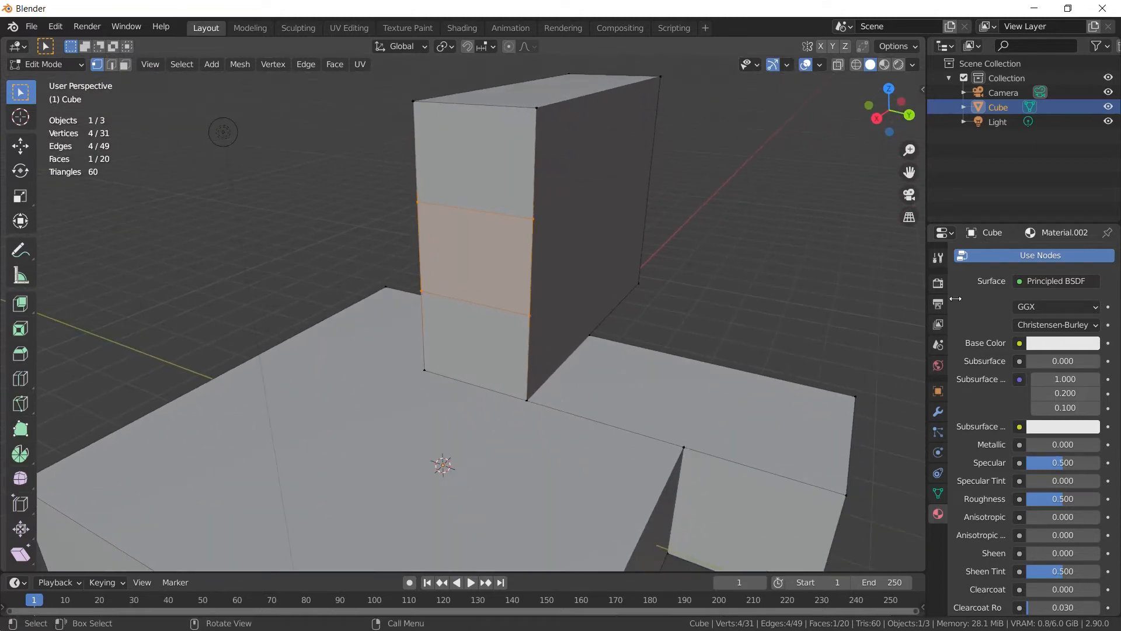
{"action": "left_click", "coordinate": [467, 47]}
{"action": "left_click", "coordinate": [484, 46]}
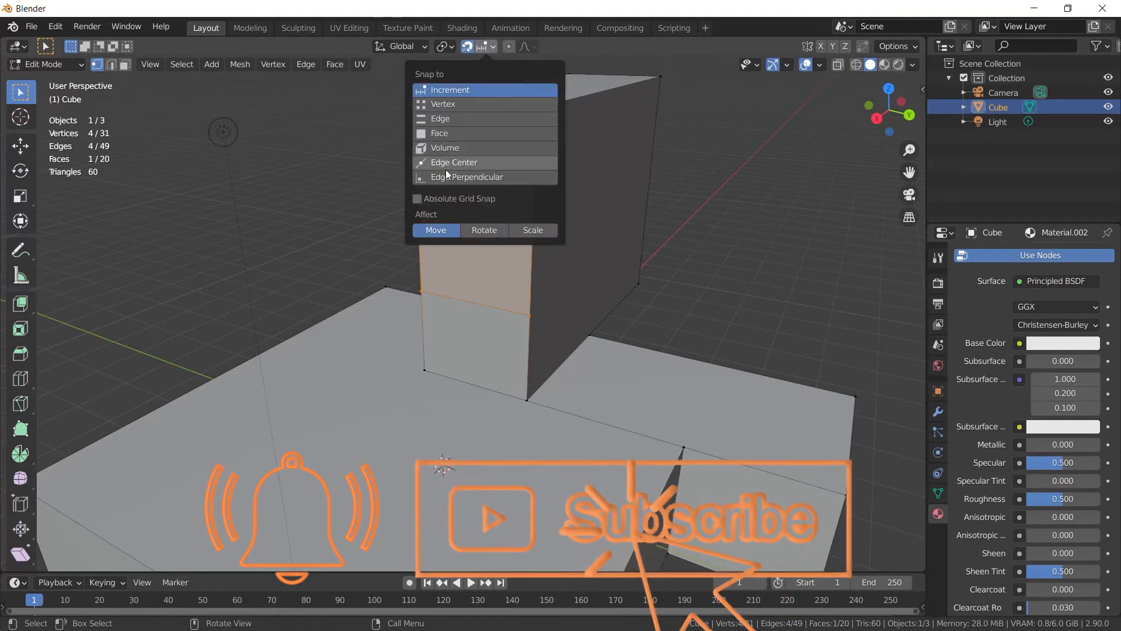
{"action": "left_click", "coordinate": [473, 163]}
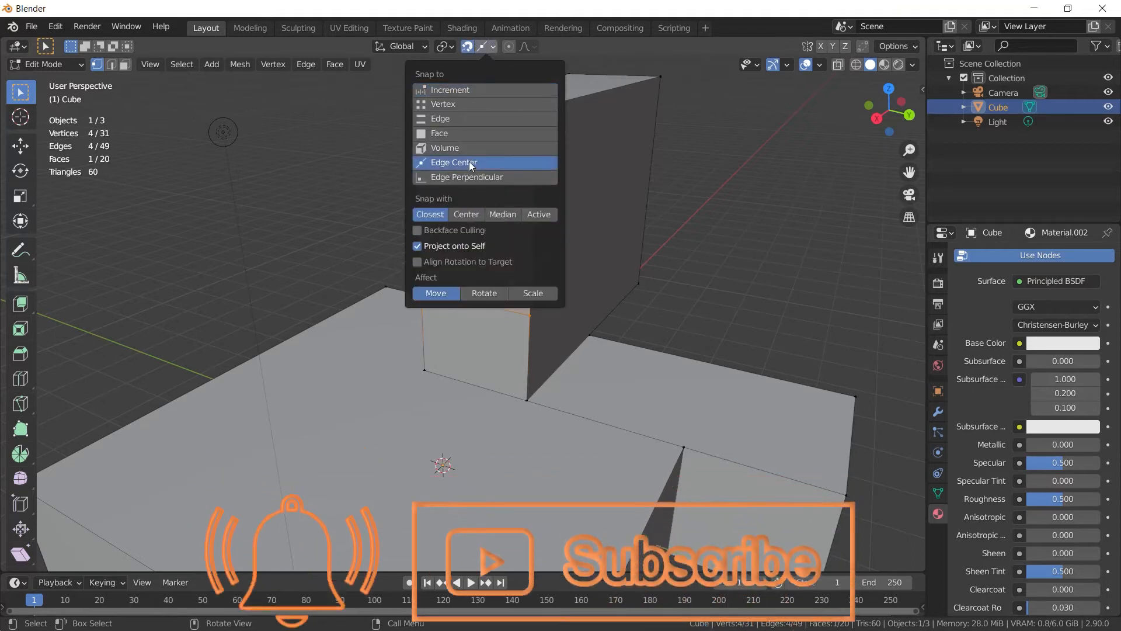
{"action": "left_click", "coordinate": [816, 270]}
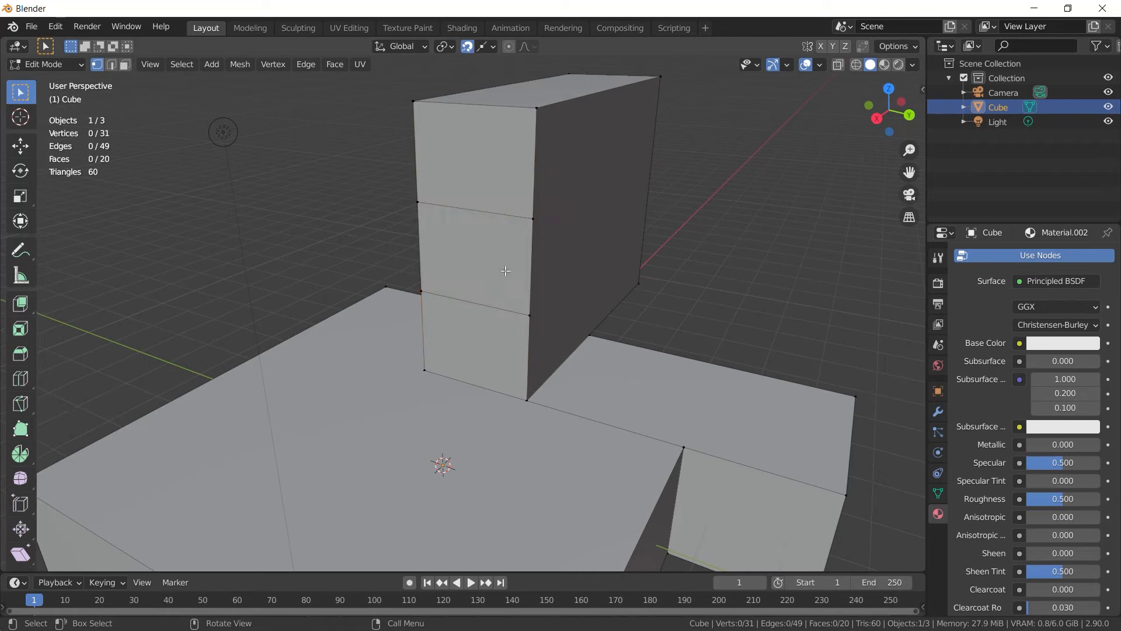
Add a loop cut between the two existing cuts, snapped to the center of the edge
{"action": "key", "text": "ctrl+r"}
{"action": "left_click", "coordinate": [543, 268]}
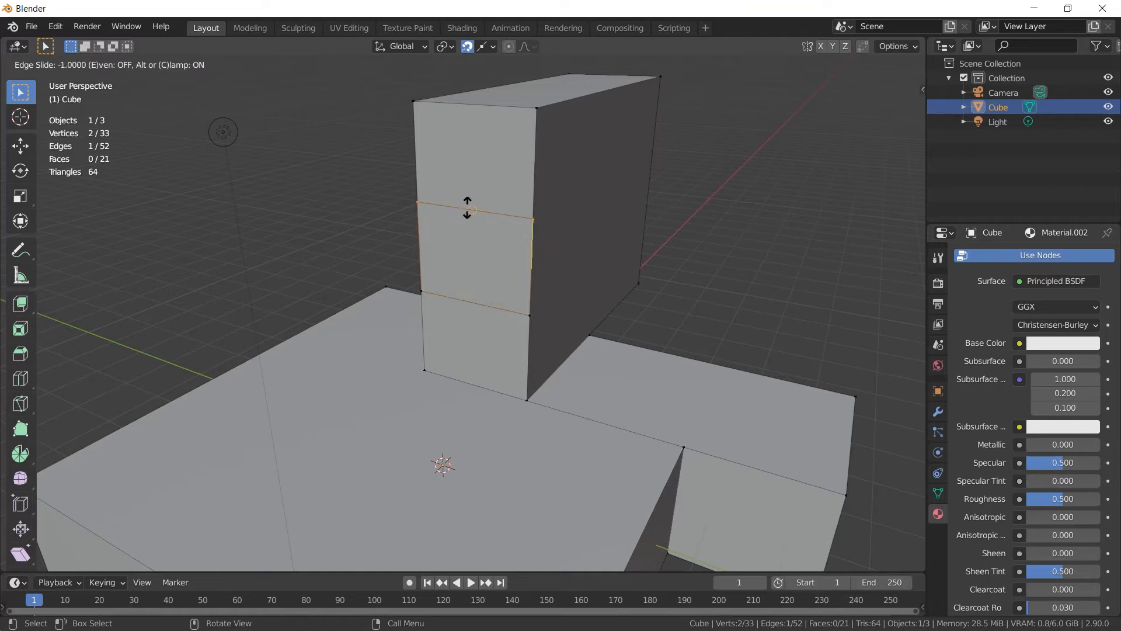
{"action": "left_click", "coordinate": [530, 263]}
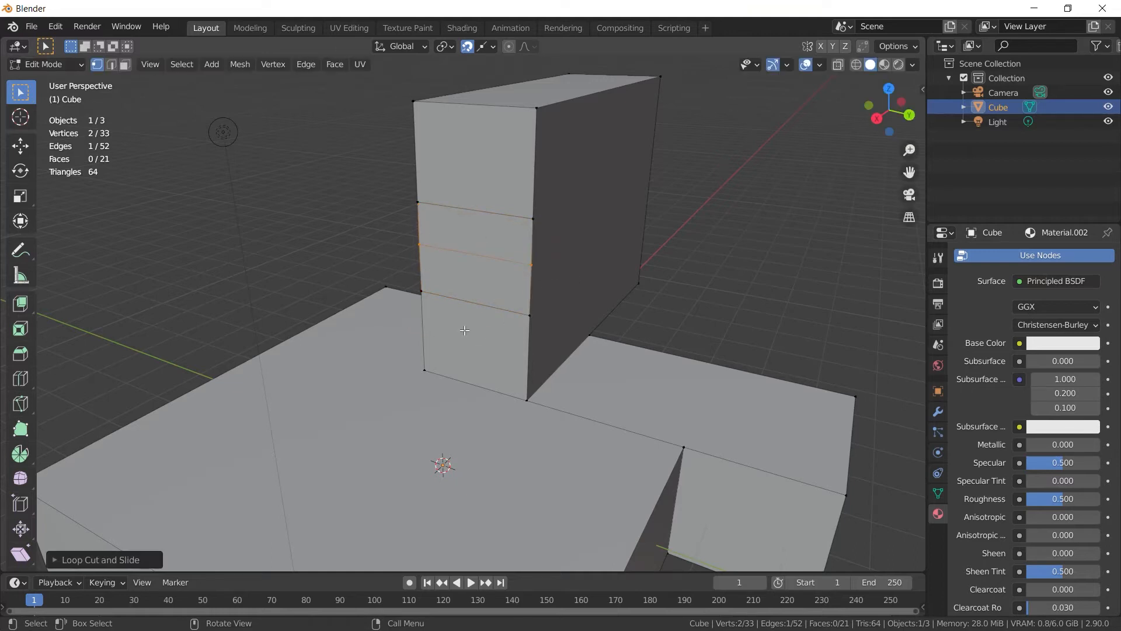
Bevel the upright block's long top edge with 5 segments and a width of 0.625 m
{"action": "middle_click_drag", "start_coordinate": [734, 404], "coordinate": [524, 462]}
{"action": "scroll", "coordinate": [636, 415], "scroll_direction": "down", "scroll_amount": 3}
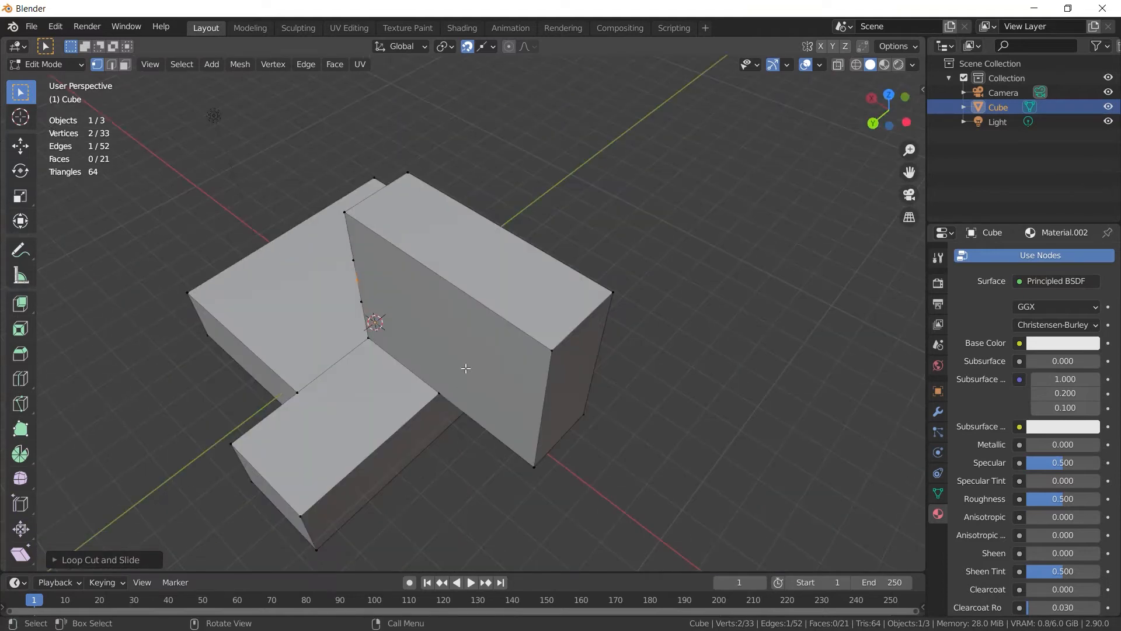
{"action": "key", "text": "2"}
{"action": "middle_click_drag", "start_coordinate": [465, 368], "coordinate": [636, 409]}
{"action": "scroll", "coordinate": [676, 408], "scroll_direction": "up", "scroll_amount": 3}
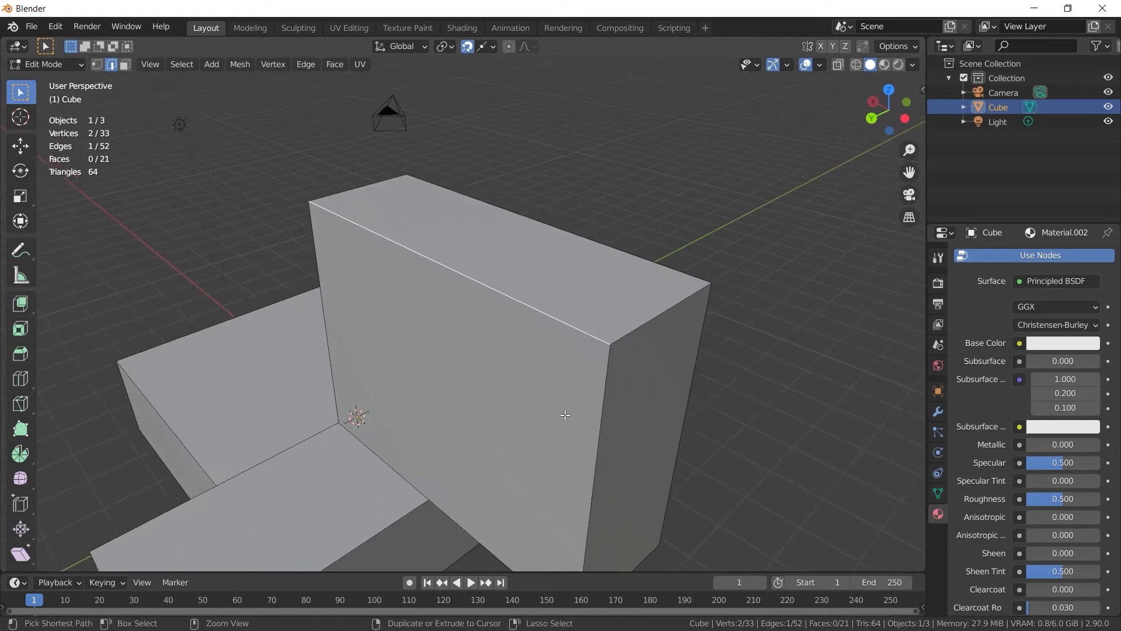
{"action": "key", "text": "ctrl+b"}
{"action": "scroll", "coordinate": [701, 439], "scroll_direction": "up", "scroll_amount": 3}
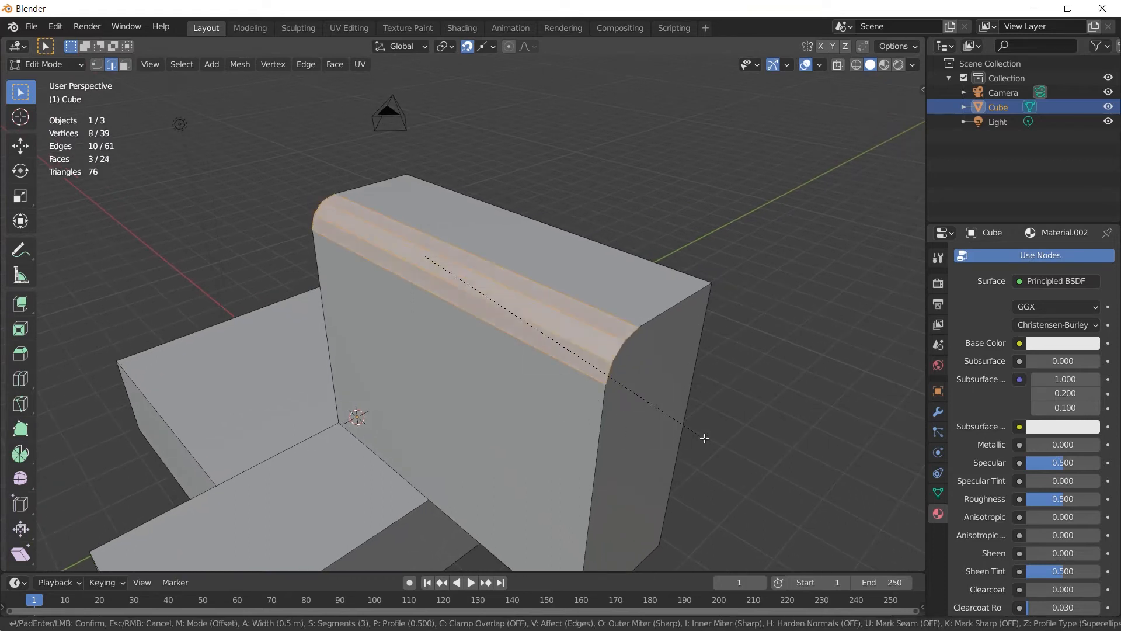
{"action": "scroll", "coordinate": [706, 442], "scroll_direction": "up", "scroll_amount": 1}
{"action": "left_click", "coordinate": [710, 448]}
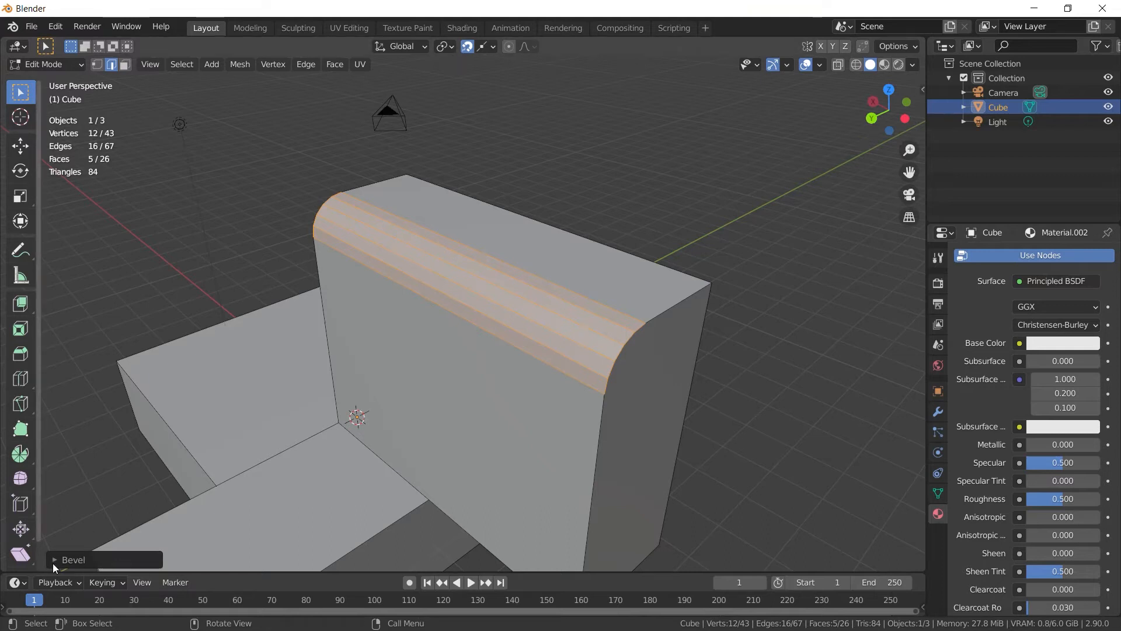
Set the bevel's profile type to Custom and apply the Cornice Molding preset
{"action": "left_click", "coordinate": [54, 561]}
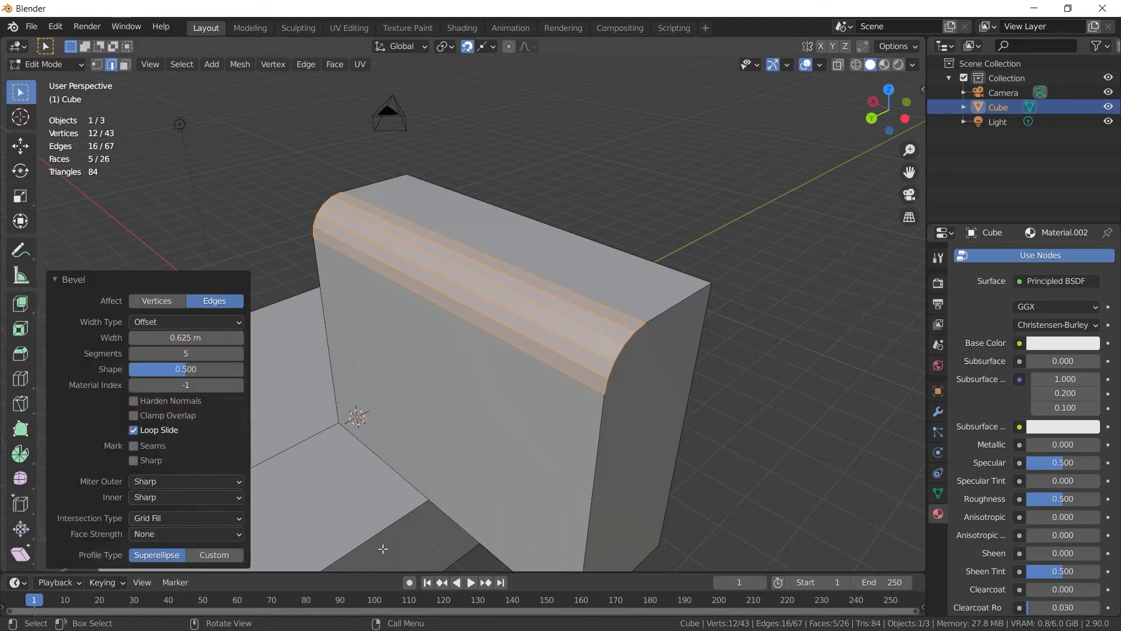
{"action": "middle_click_drag", "start_coordinate": [651, 442], "coordinate": [266, 564]}
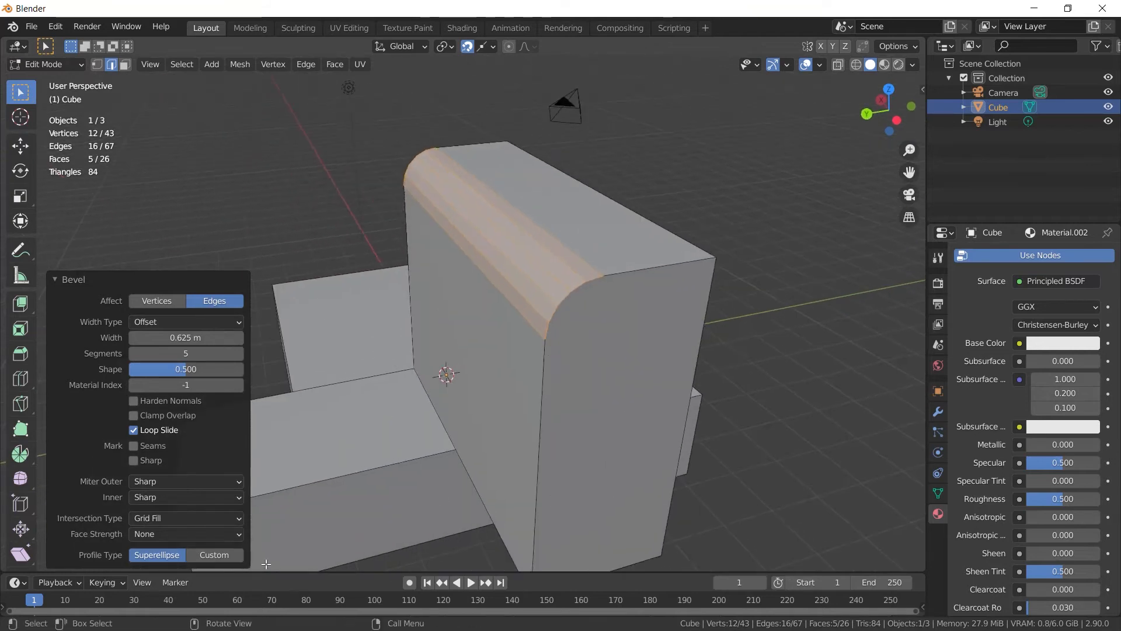
{"action": "left_click", "coordinate": [220, 555]}
{"action": "left_click", "coordinate": [82, 379]}
{"action": "left_click", "coordinate": [92, 418]}
Try the Support Loops profile preset on the bevel and switch it to Crown Molding
{"action": "left_click", "coordinate": [114, 378]}
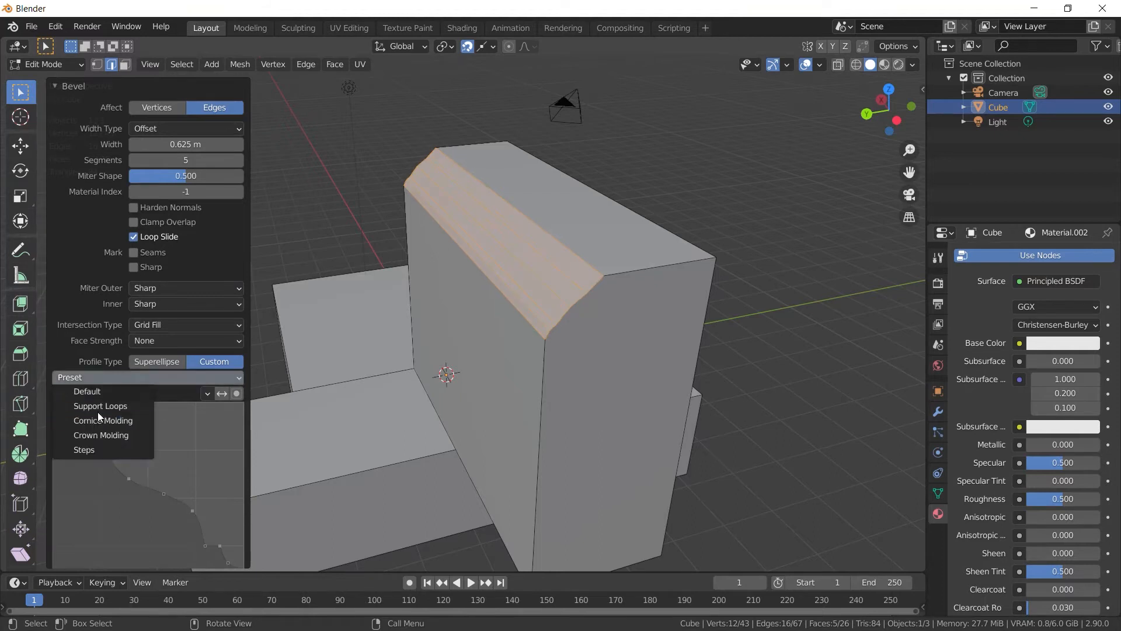
{"action": "left_click", "coordinate": [99, 409]}
{"action": "left_click", "coordinate": [109, 378]}
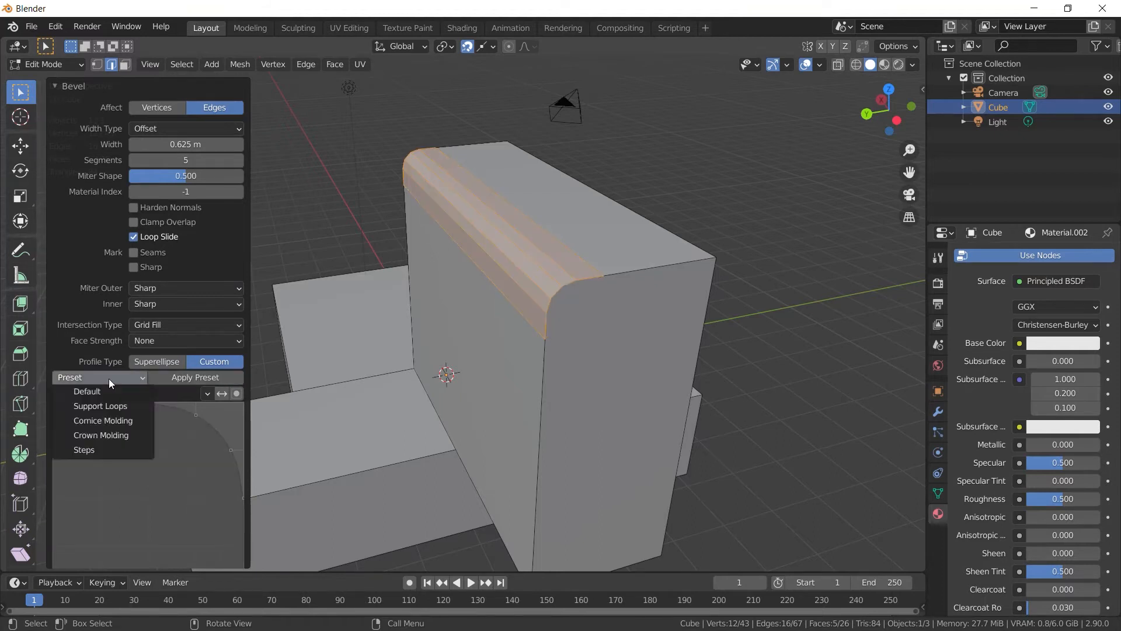
{"action": "left_click", "coordinate": [114, 433]}
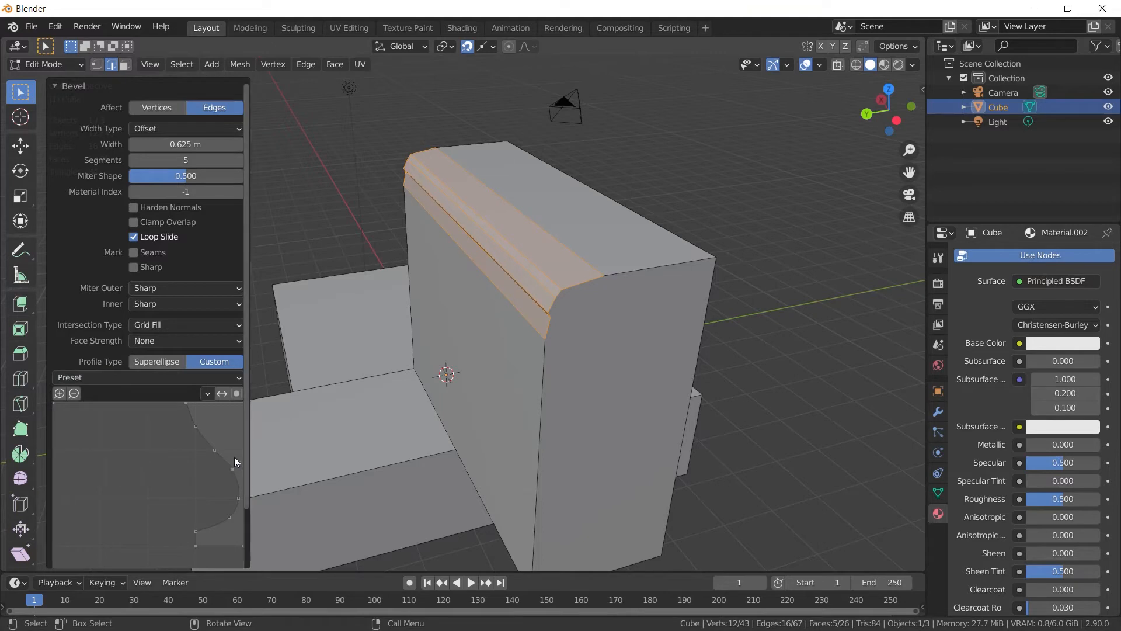
Reshape the bevel's custom profile curve by moving its control points to form deep grooves
{"action": "left_click_drag", "start_coordinate": [214, 449], "coordinate": [131, 450]}
{"action": "left_click_drag", "start_coordinate": [232, 469], "coordinate": [162, 496]}
{"action": "left_click_drag", "start_coordinate": [195, 425], "coordinate": [114, 427]}
{"action": "left_click_drag", "start_coordinate": [238, 497], "coordinate": [82, 517]}
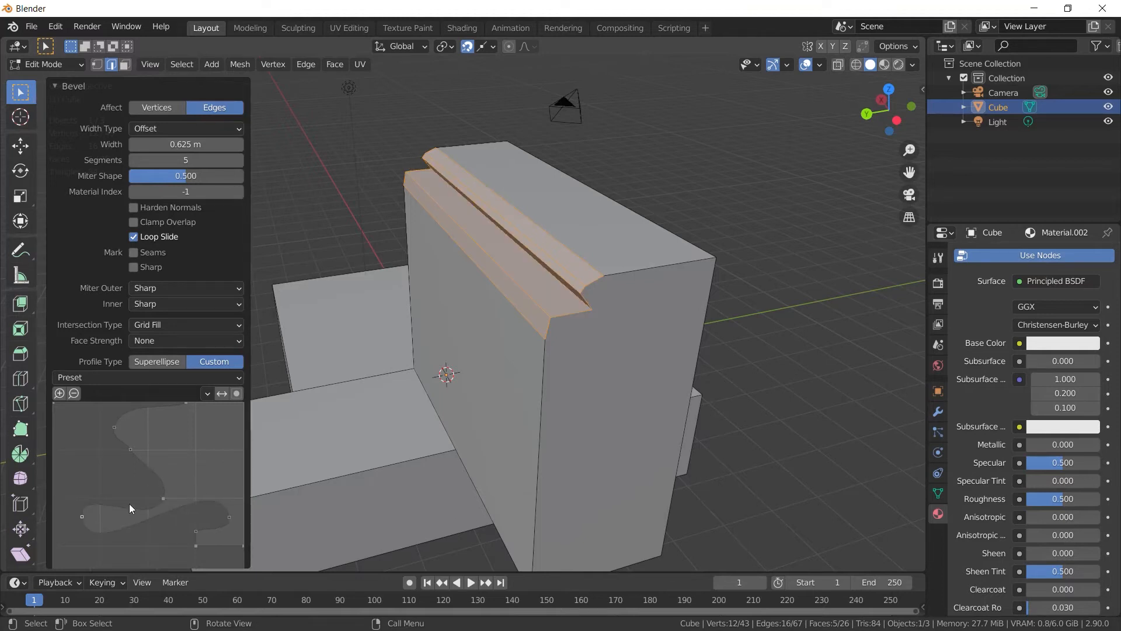
{"action": "left_click_drag", "start_coordinate": [156, 498], "coordinate": [111, 495]}
{"action": "left_click_drag", "start_coordinate": [130, 449], "coordinate": [122, 413]}
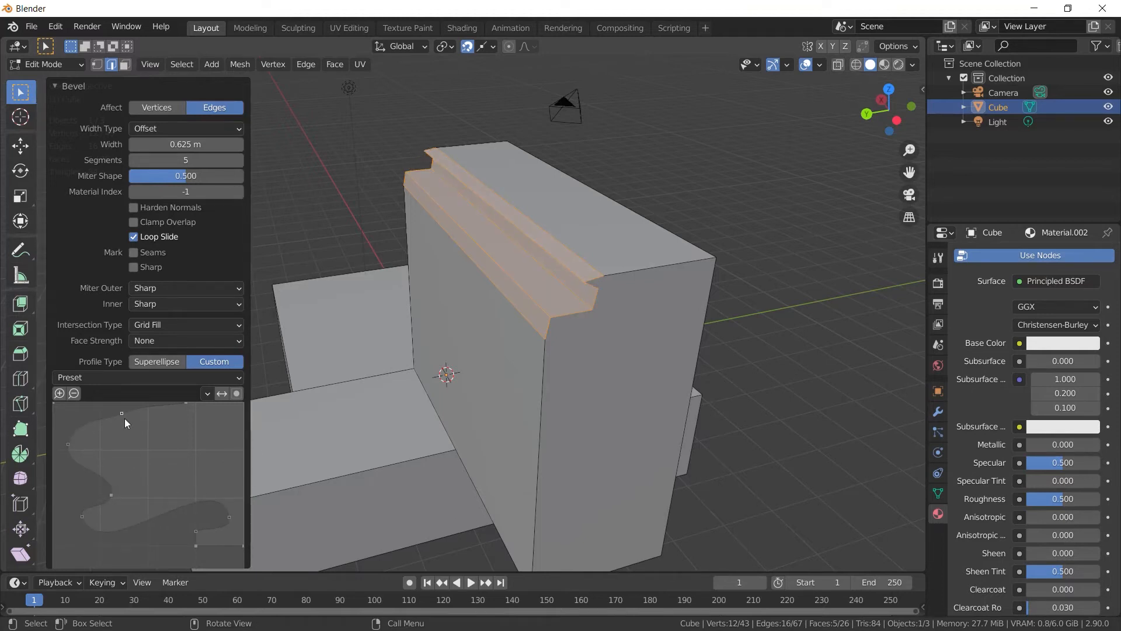
{"action": "left_click_drag", "start_coordinate": [229, 517], "coordinate": [164, 571]}
{"action": "left_click_drag", "start_coordinate": [161, 525], "coordinate": [99, 543]}
Return to Object Mode and delete the cube
{"action": "middle_click_drag", "start_coordinate": [634, 465], "coordinate": [531, 303]}
{"action": "key", "text": "Tab"}
{"action": "scroll", "coordinate": [616, 400], "scroll_direction": "down", "scroll_amount": 3}
{"action": "key", "text": "x"}
{"action": "left_click", "coordinate": [498, 385]}
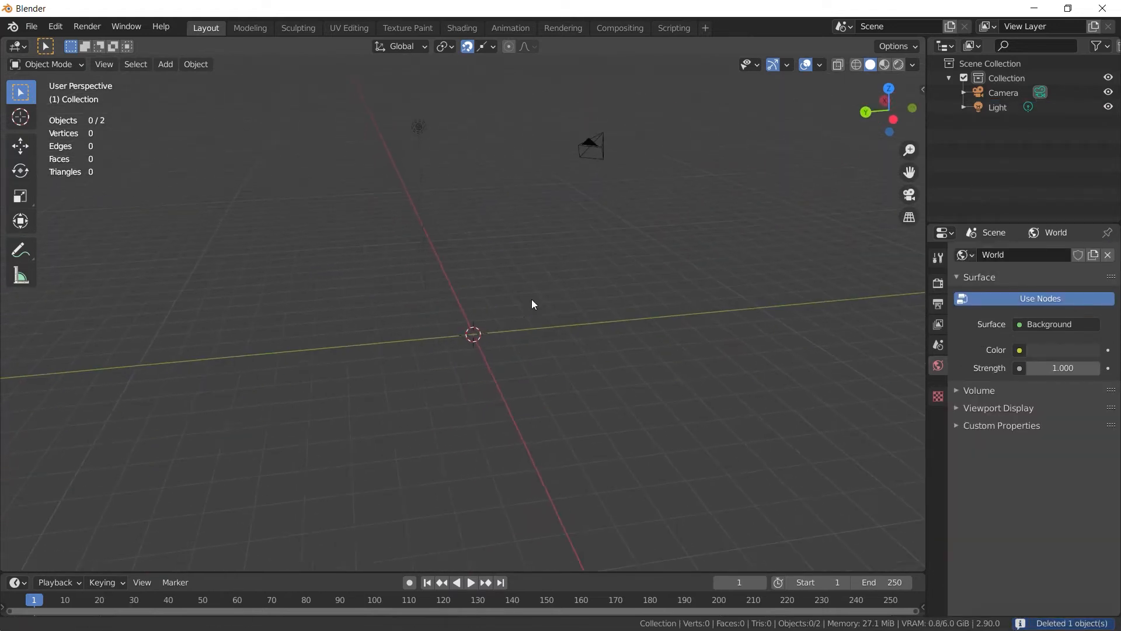
Add a monkey head mesh, then open it in the UV Editing workspace with all geometry deselected
{"action": "key", "text": "shift+a"}
{"action": "mouse_move", "coordinate": [484, 308]}
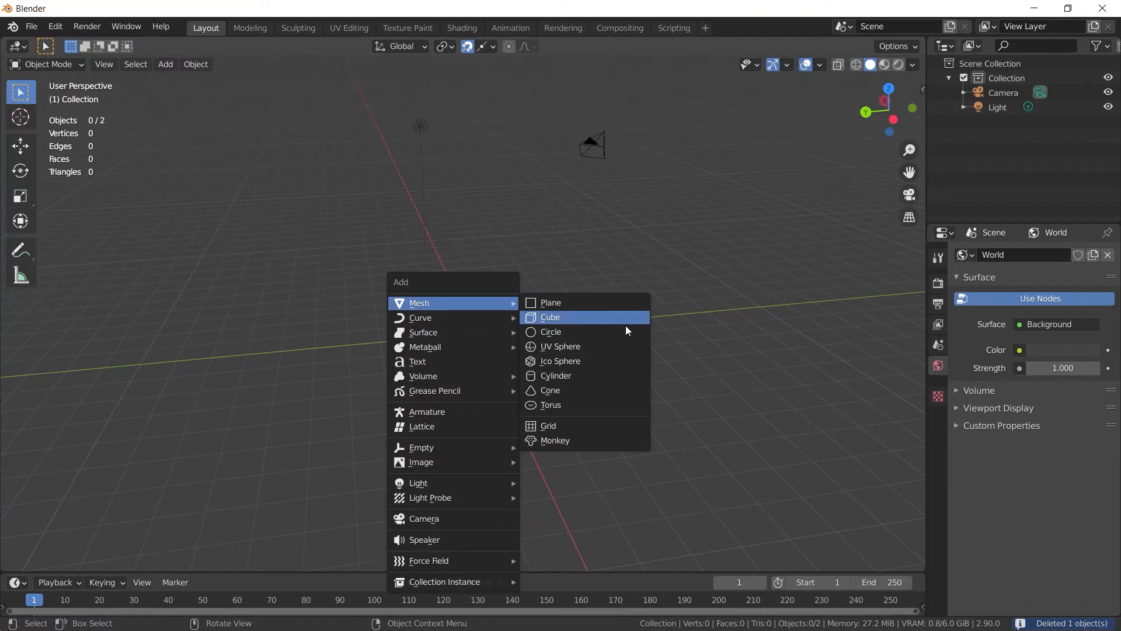
{"action": "left_click", "coordinate": [593, 445]}
{"action": "middle_click_drag", "start_coordinate": [643, 453], "coordinate": [580, 431]}
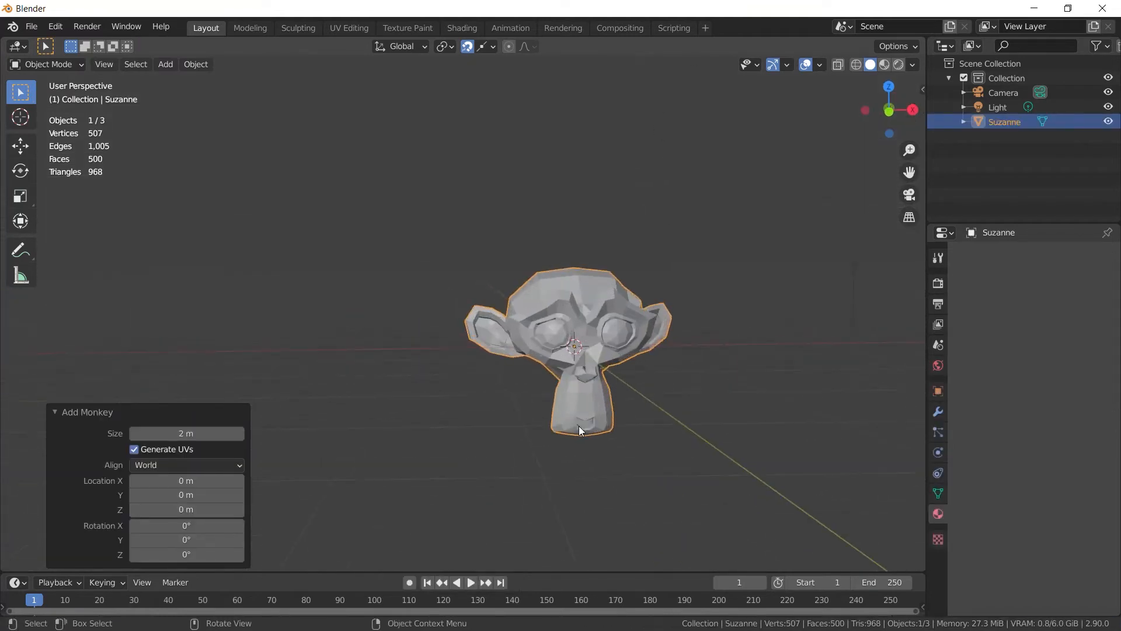
{"action": "left_click", "coordinate": [351, 28]}
{"action": "middle_click_drag", "start_coordinate": [762, 415], "coordinate": [630, 446]}
{"action": "key", "text": "alt+a"}
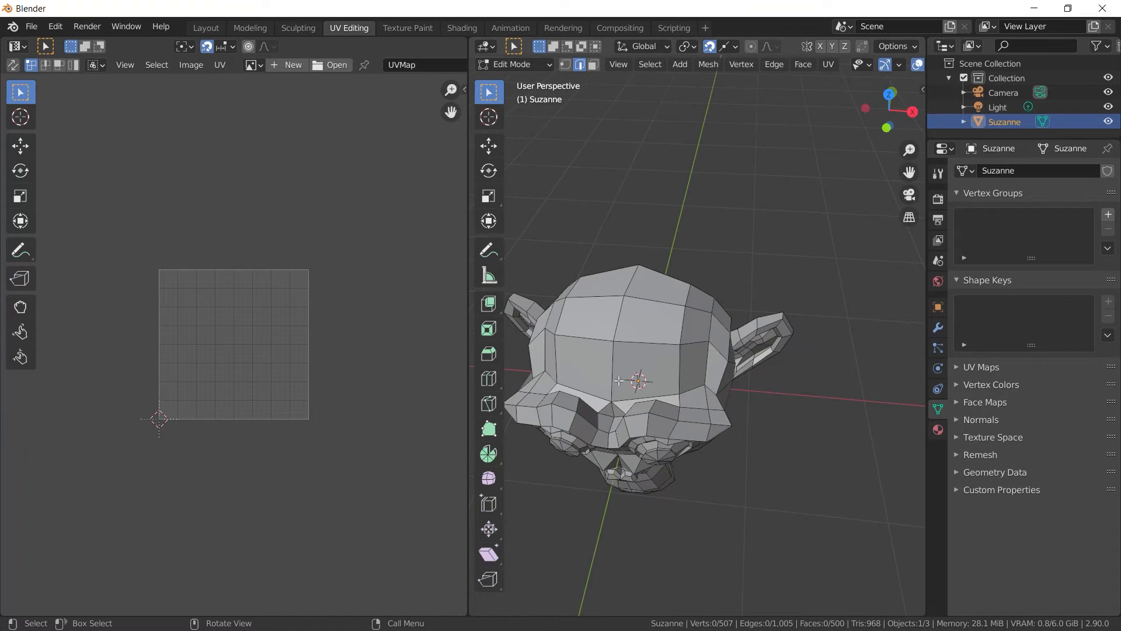
Select the shortest path of edges from the monkey's forehead to the back of its head
{"action": "middle_click_drag", "start_coordinate": [617, 379], "coordinate": [571, 325]}
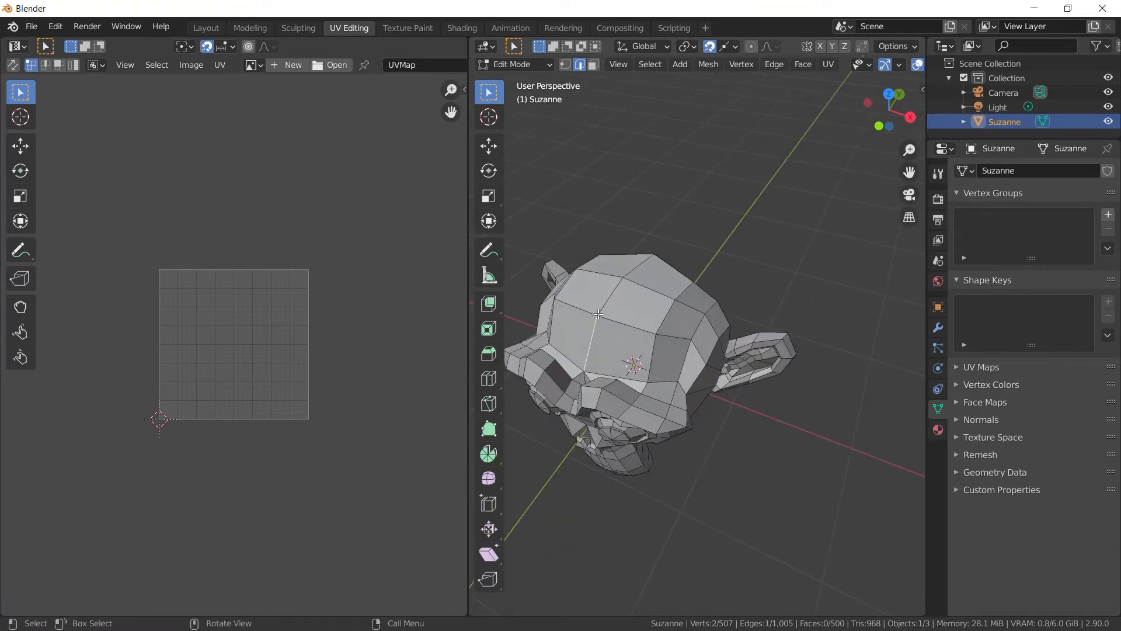
{"action": "middle_click_drag", "start_coordinate": [603, 337], "coordinate": [790, 470]}
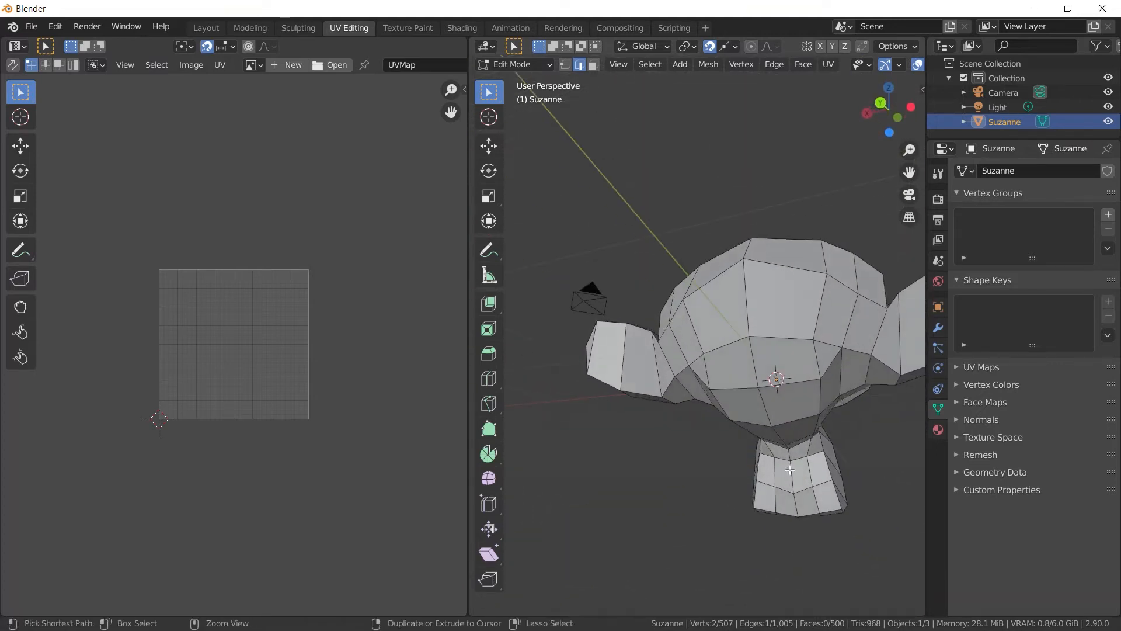
{"action": "left_click", "coordinate": [755, 368], "text": "ctrl"}
{"action": "middle_click_drag", "start_coordinate": [754, 368], "coordinate": [596, 491]}
{"action": "middle_click_drag", "start_coordinate": [675, 359], "coordinate": [836, 329]}
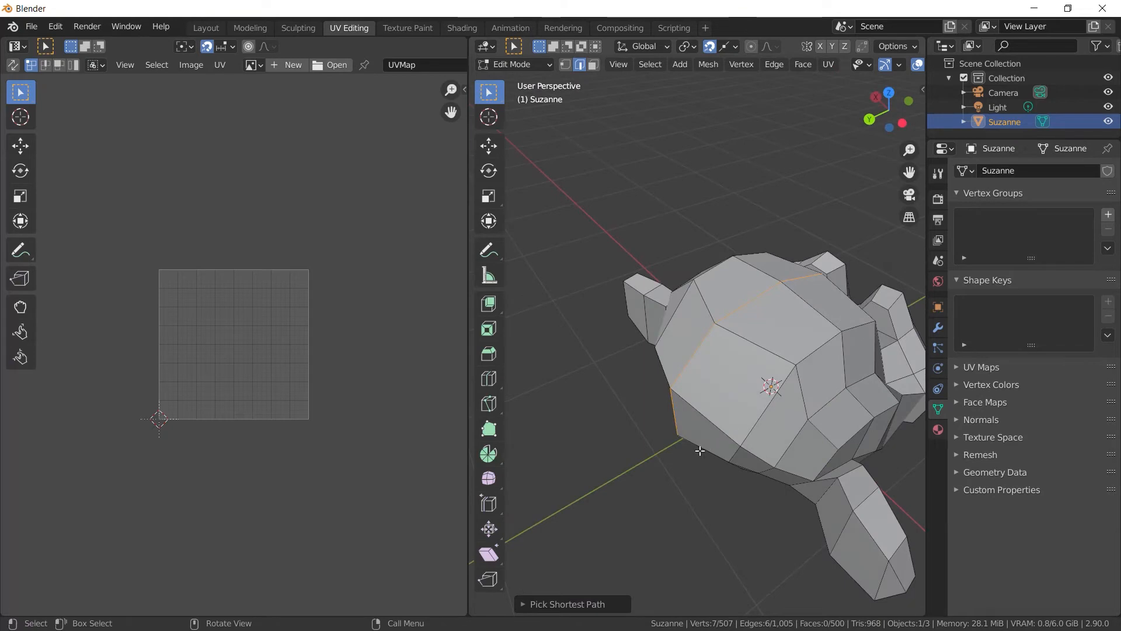
Select edge loops running around the monkey's head in the 3D view
{"action": "middle_click_drag", "start_coordinate": [832, 529], "coordinate": [834, 461]}
{"action": "left_click", "coordinate": [707, 375]}
{"action": "left_click", "coordinate": [733, 355], "text": "alt"}
{"action": "middle_click_drag", "start_coordinate": [733, 355], "coordinate": [666, 350]}
{"action": "left_click", "coordinate": [612, 383], "text": "alt"}
{"action": "middle_click_drag", "start_coordinate": [611, 383], "coordinate": [636, 280]}
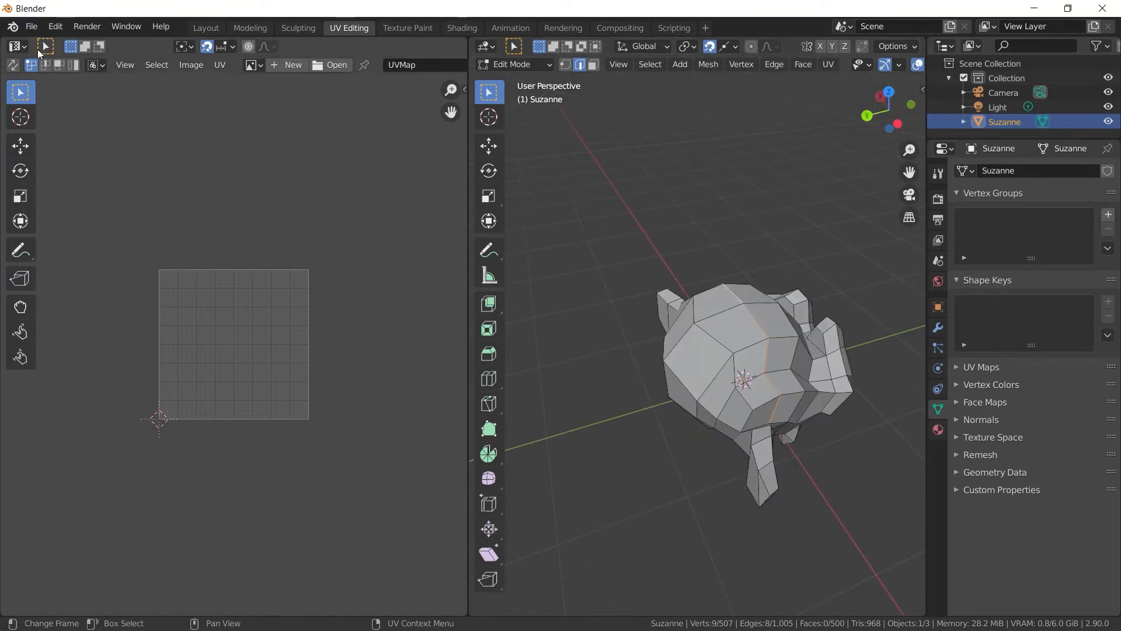
Enable UV sync selection and deselect everything so the monkey's full UV layout is displayed
{"action": "left_click", "coordinate": [14, 66]}
{"action": "key", "text": "alt+a"}
{"action": "scroll", "coordinate": [270, 366], "scroll_direction": "up", "scroll_amount": 3}
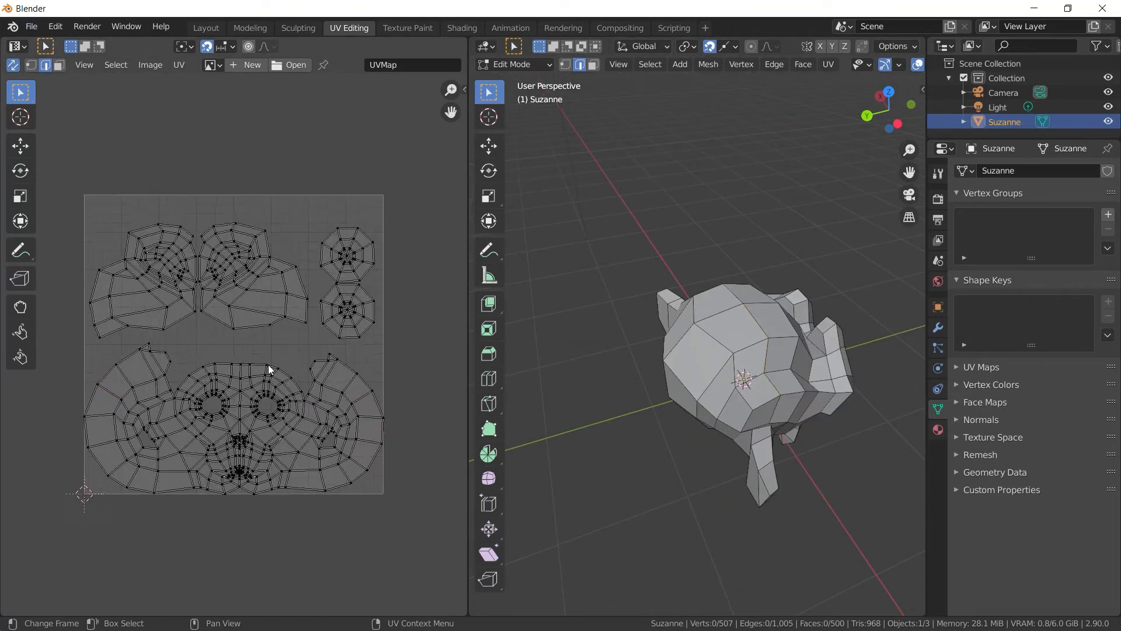
{"action": "scroll", "coordinate": [270, 369], "scroll_direction": "up", "scroll_amount": 1}
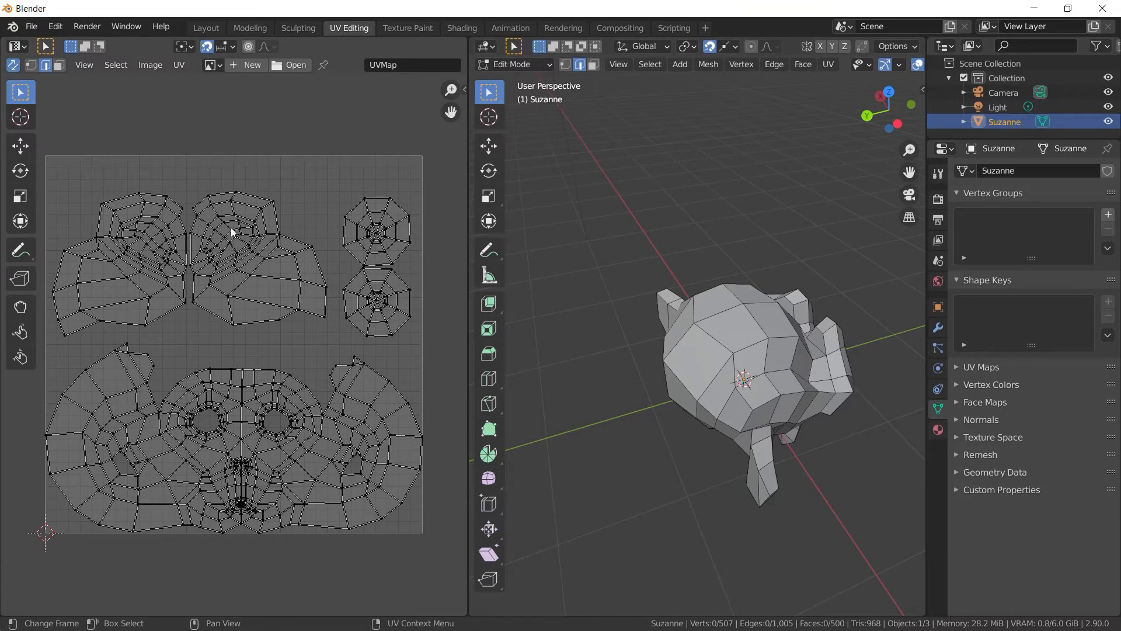
Pick shortest paths between several points on the upper ear island in the UV editor
{"action": "left_click", "coordinate": [250, 224], "text": "ctrl"}
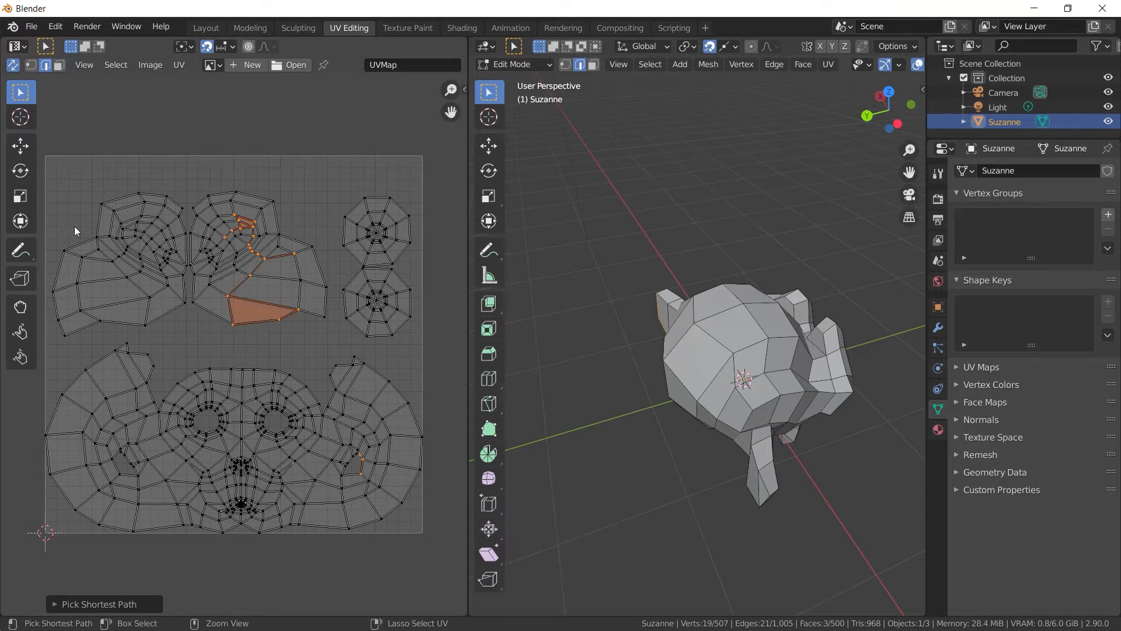
{"action": "left_click", "coordinate": [323, 287], "text": "ctrl"}
{"action": "left_click", "coordinate": [290, 289], "text": "ctrl"}
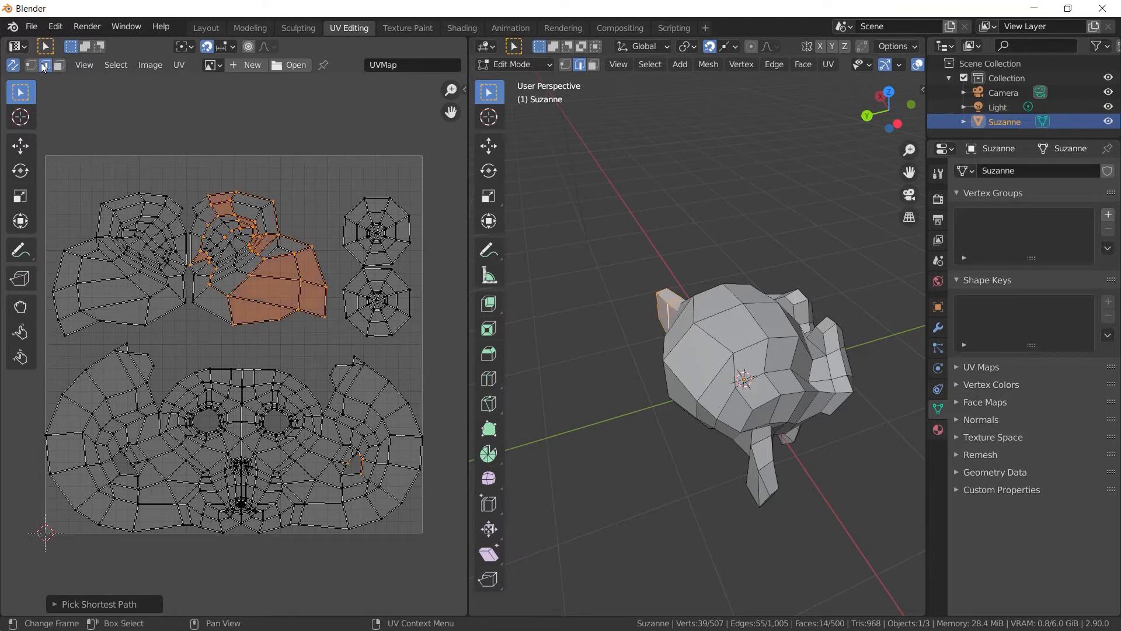
Clear the UV selection and loop-select edges on the same ear island, including its outer border
{"action": "key", "text": "alt+a"}
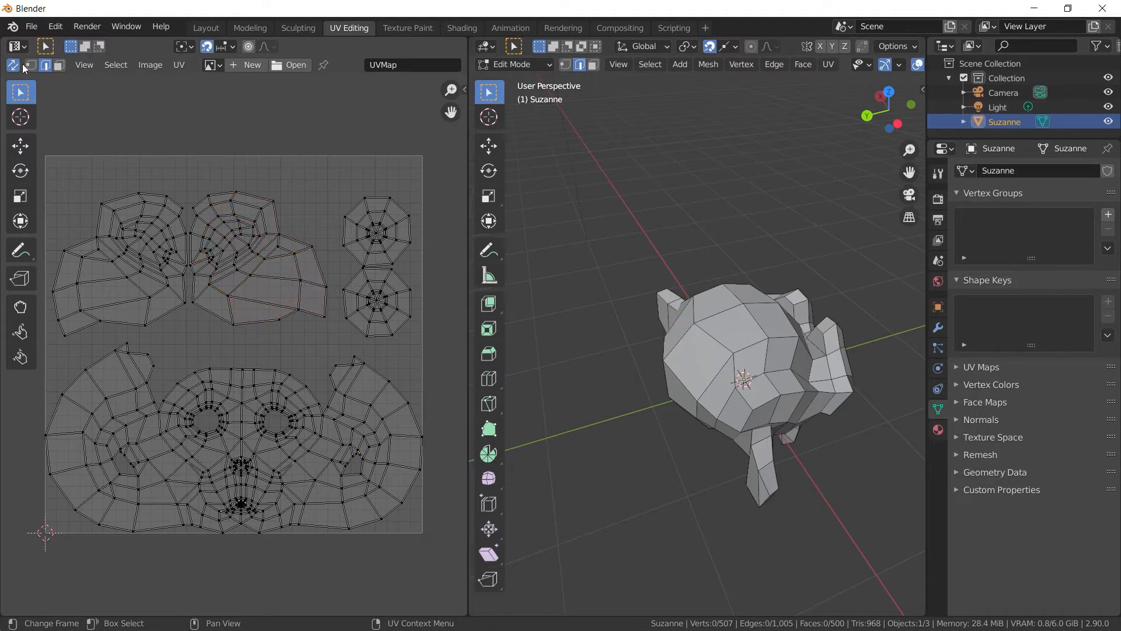
{"action": "left_click", "coordinate": [224, 232], "text": "alt"}
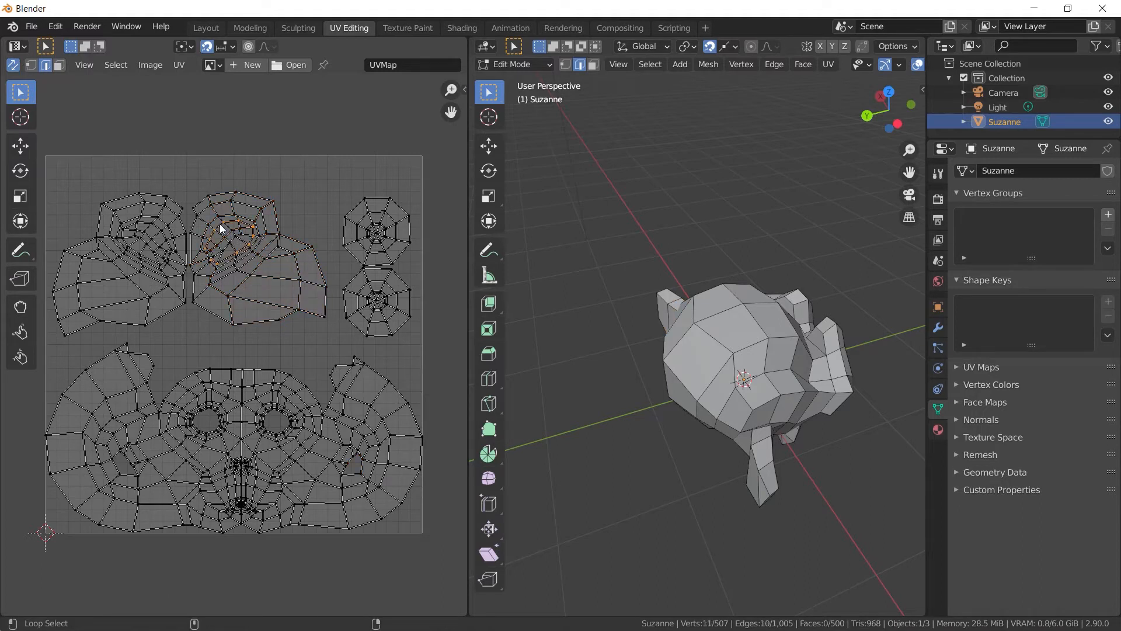
{"action": "left_click", "coordinate": [254, 221], "text": "alt"}
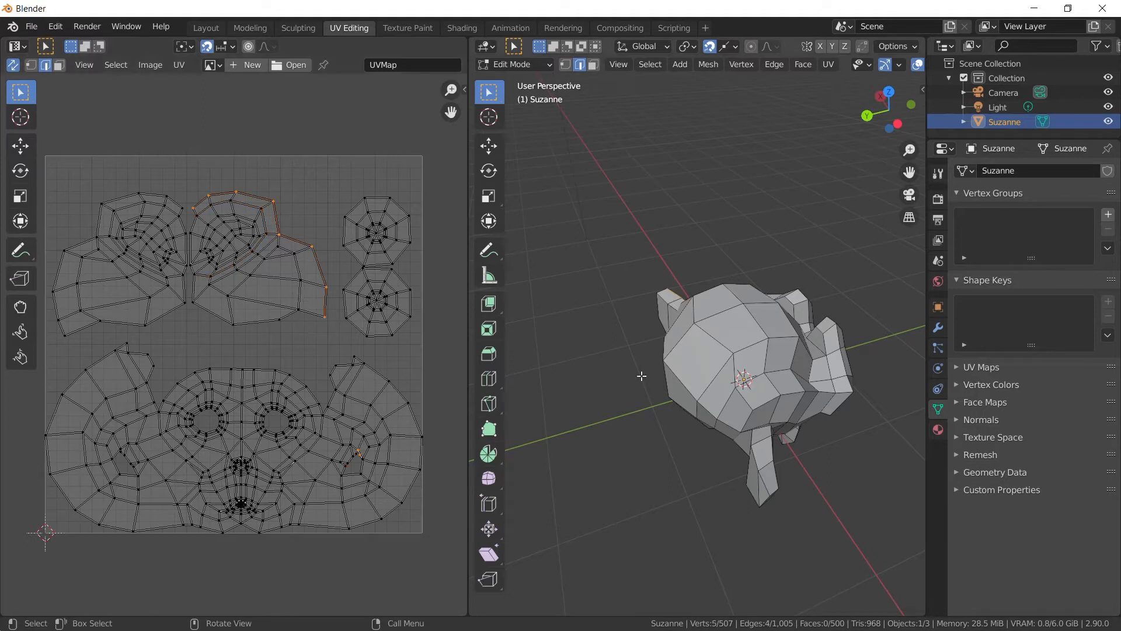
Turn off snapping and rip the edge on the back of the monkey's head, pulling it away to open a hole
{"action": "middle_click_drag", "start_coordinate": [756, 335], "coordinate": [718, 386]}
{"action": "key", "text": "e"}
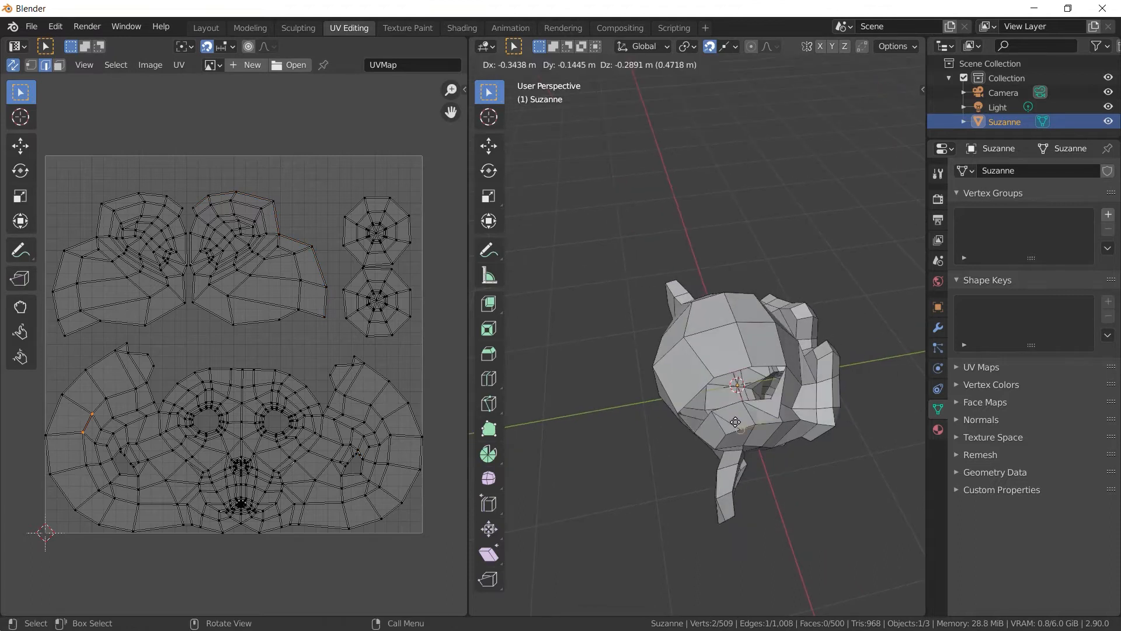
{"action": "right_click", "coordinate": [738, 385]}
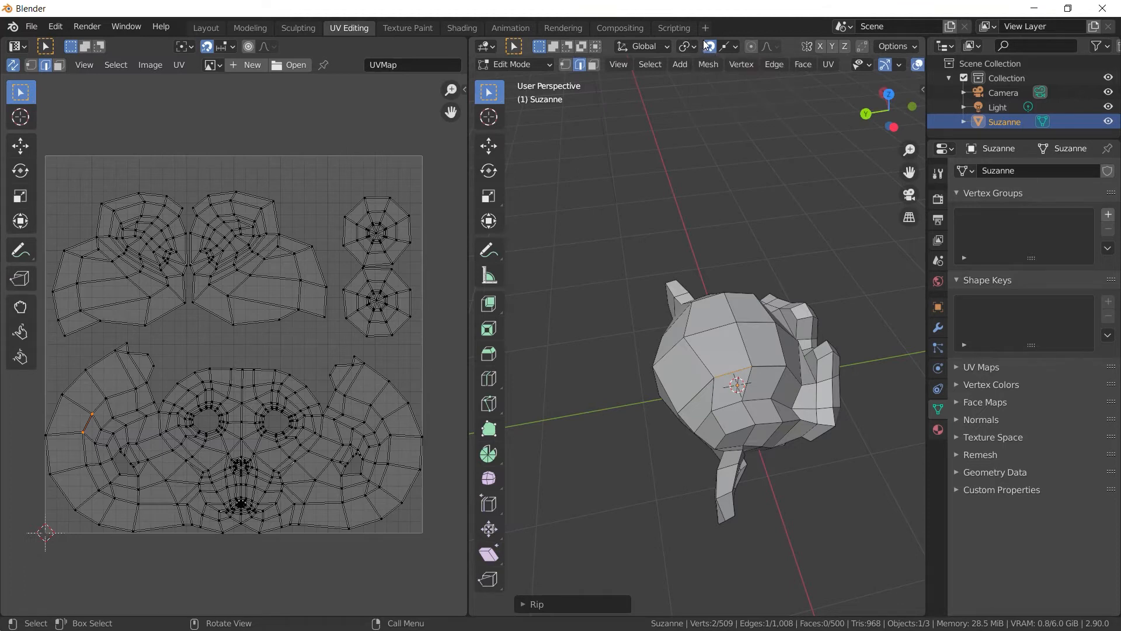
{"action": "middle_click_drag", "start_coordinate": [765, 314], "coordinate": [751, 316]}
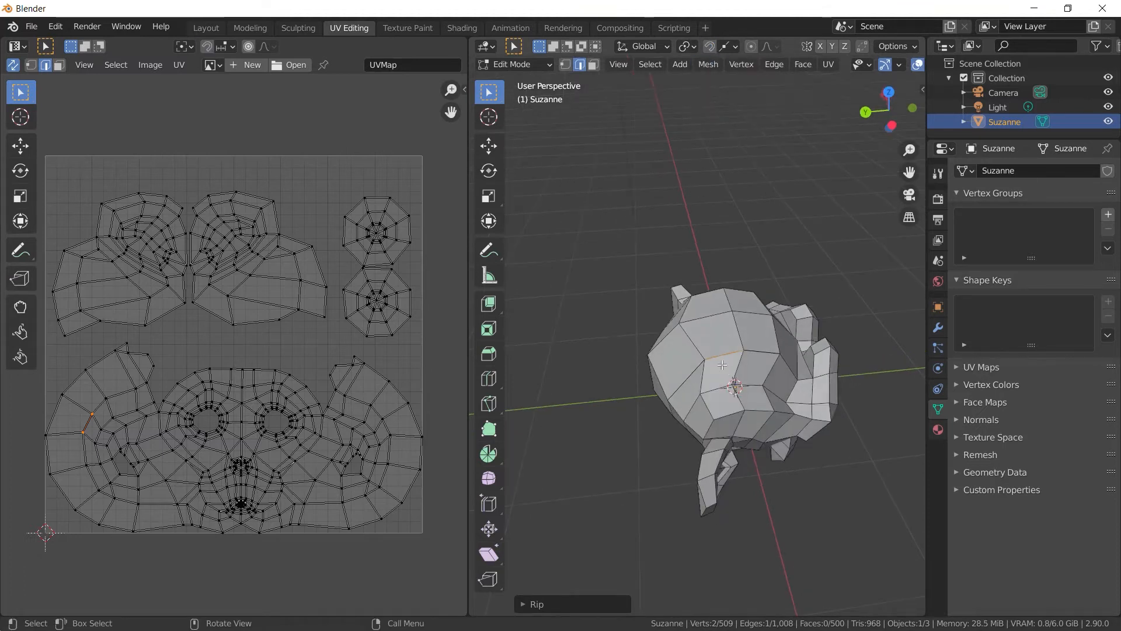
{"action": "key", "text": "v"}
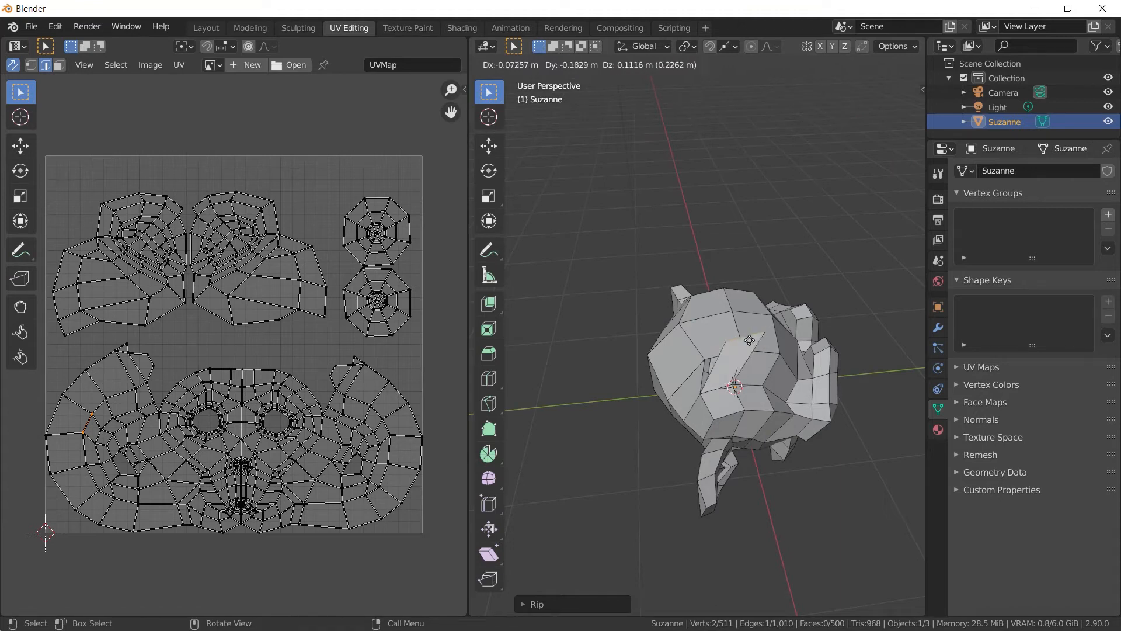
{"action": "left_click", "coordinate": [713, 402]}
Rip two more edges of the monkey's head and move them away from their neighbouring faces
{"action": "left_click", "coordinate": [711, 317]}
{"action": "key", "text": "v"}
{"action": "left_click", "coordinate": [704, 313]}
{"action": "middle_click_drag", "start_coordinate": [713, 342], "coordinate": [501, 327]}
{"action": "left_click", "coordinate": [724, 289]}
{"action": "key", "text": "v"}
{"action": "left_click", "coordinate": [748, 332]}
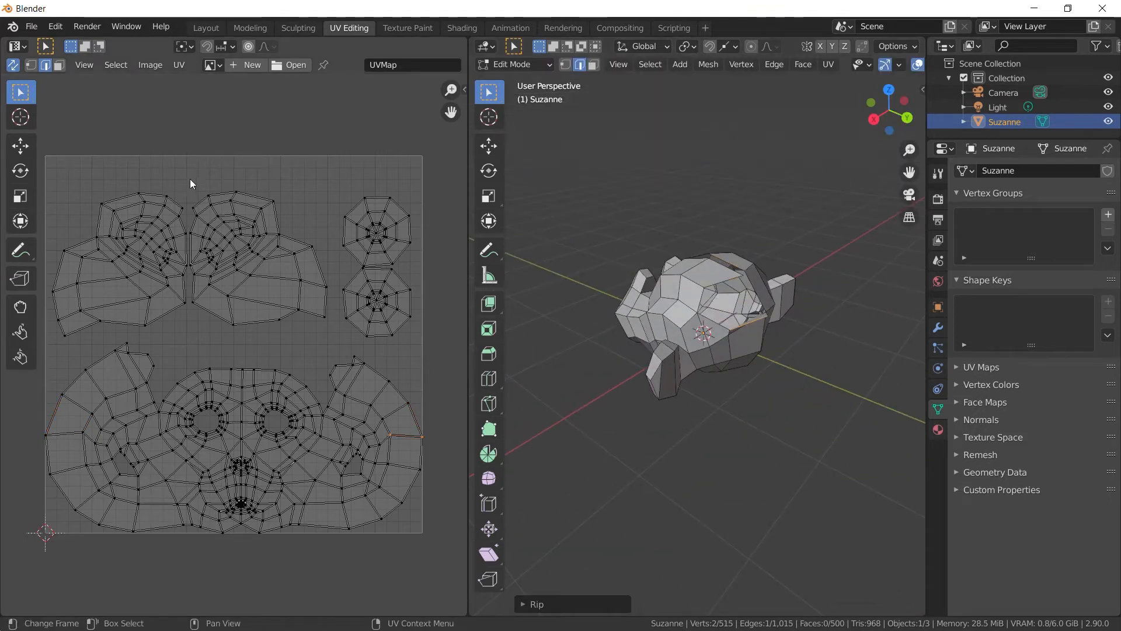
Box-select UV vertices along the upper border of the ear island and try to rip them
{"action": "left_click_drag", "start_coordinate": [199, 183], "coordinate": [270, 214]}
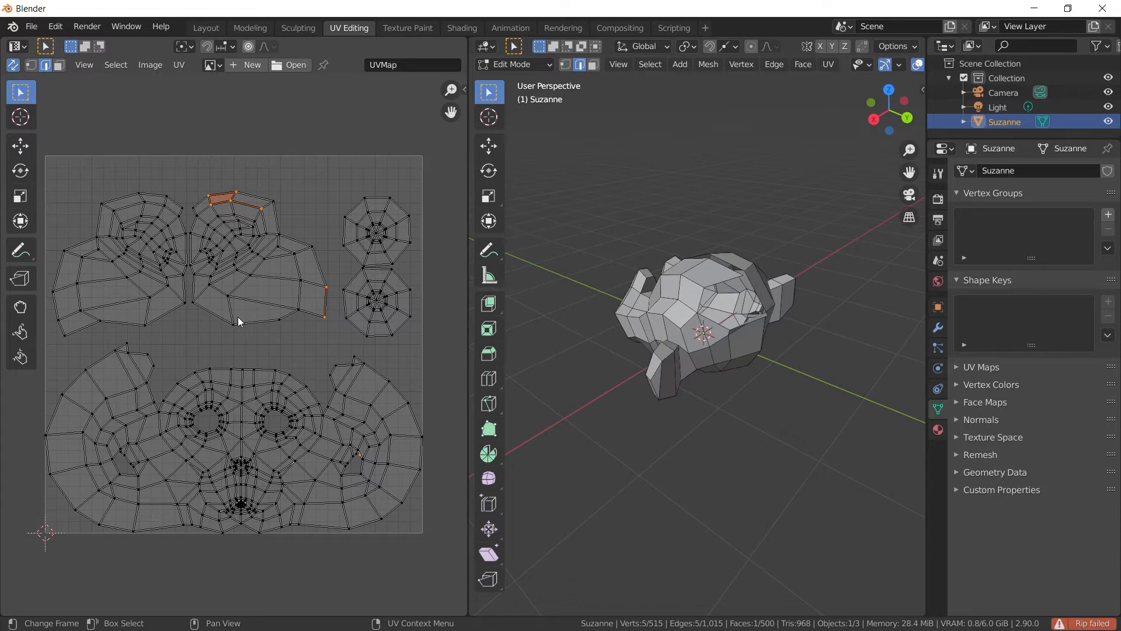
{"action": "left_click_drag", "start_coordinate": [301, 173], "coordinate": [197, 220]}
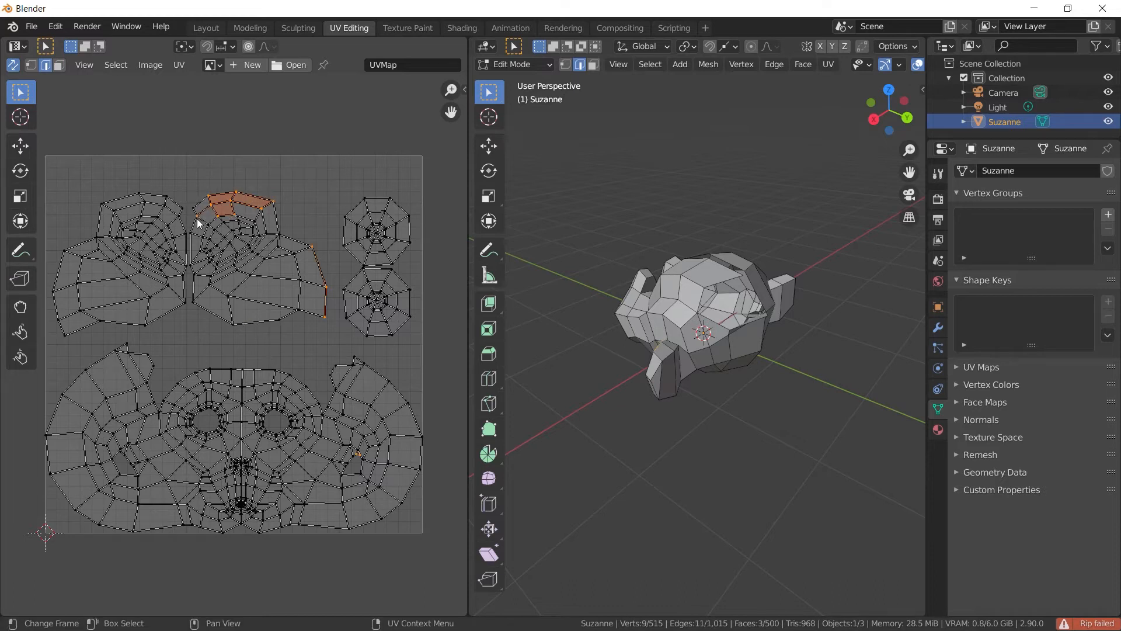
{"action": "middle_click_drag", "start_coordinate": [691, 286], "coordinate": [584, 262]}
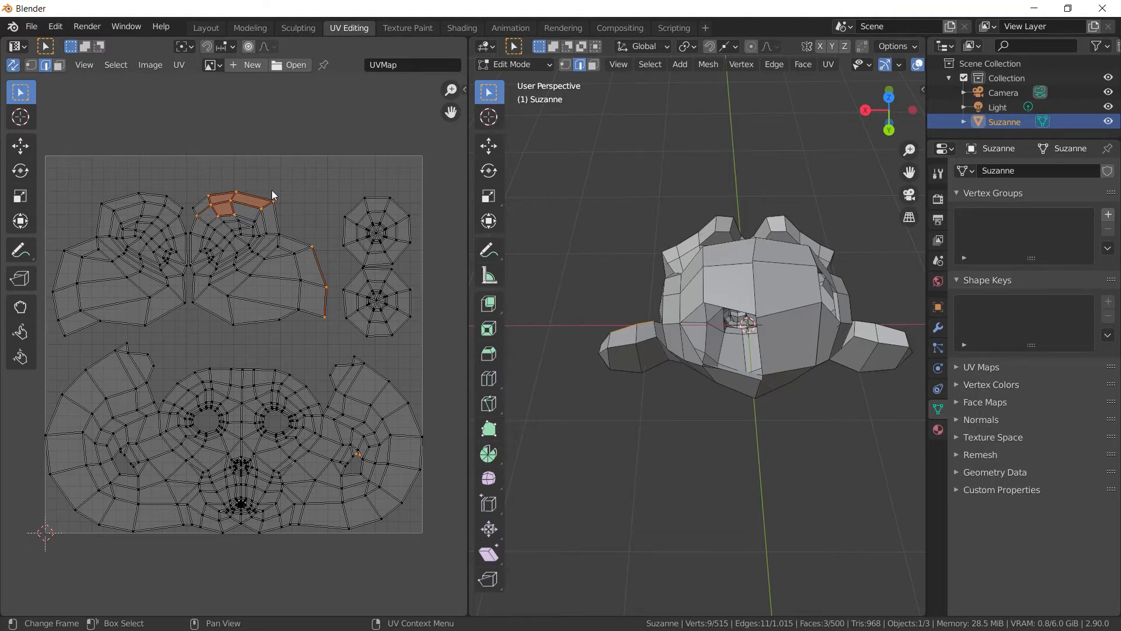
Return to the Layout workspace and delete the monkey head
{"action": "left_click", "coordinate": [220, 26]}
{"action": "middle_click_drag", "start_coordinate": [692, 430], "coordinate": [604, 448]}
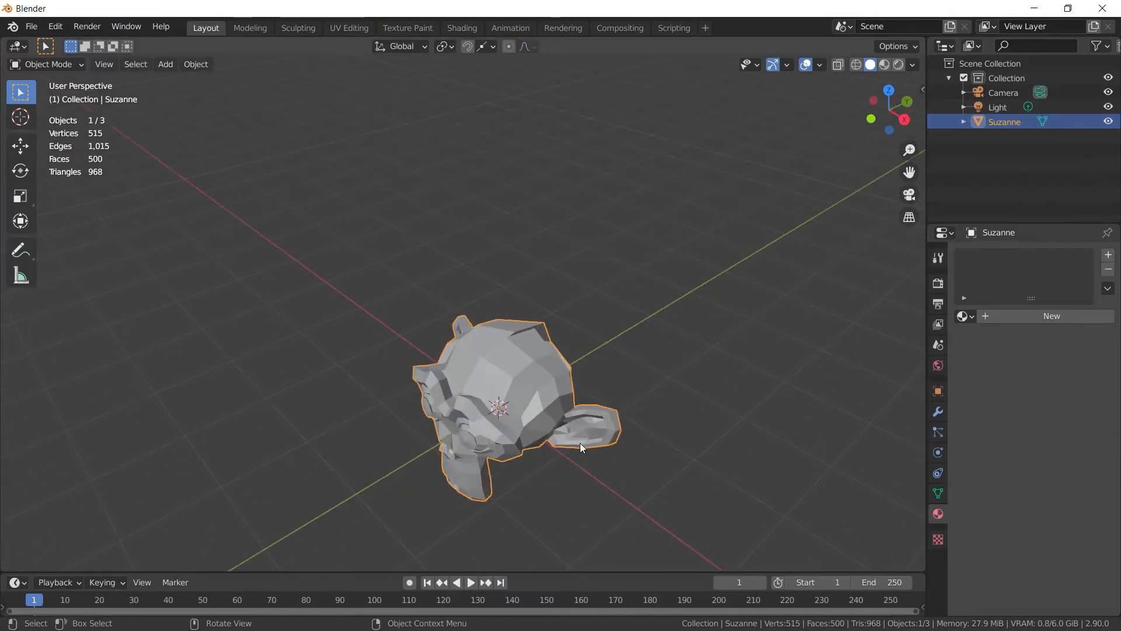
{"action": "key", "text": "x"}
{"action": "left_click", "coordinate": [580, 442]}
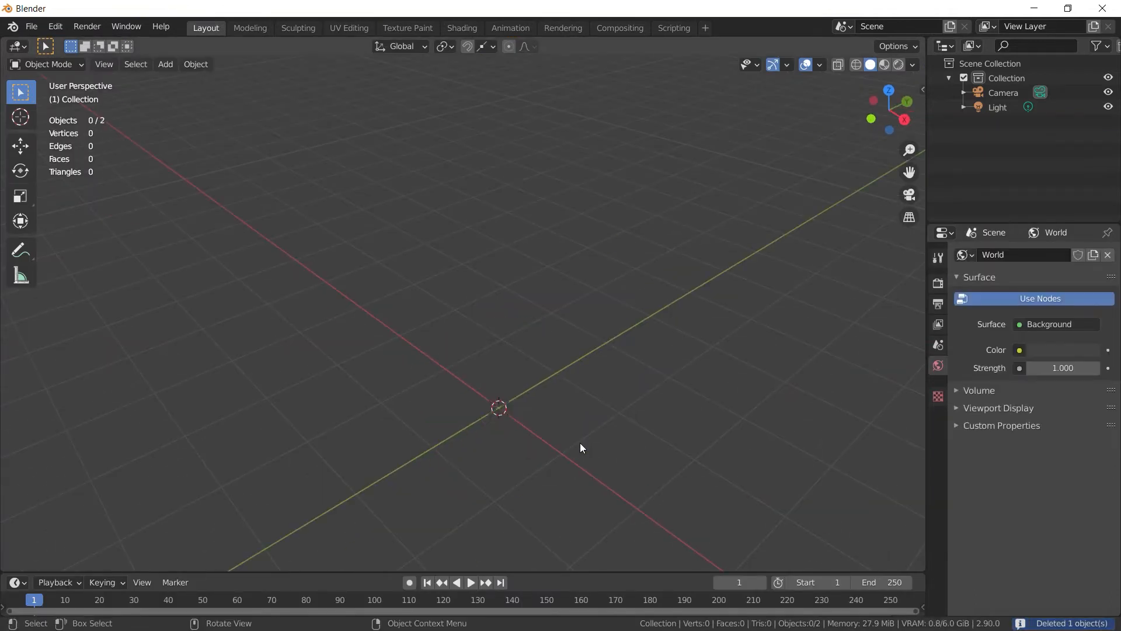
Add a 2 m cube at the origin and open it in the UV Editing workspace
{"action": "middle_click_drag", "start_coordinate": [571, 425], "coordinate": [415, 309], "text": "shift"}
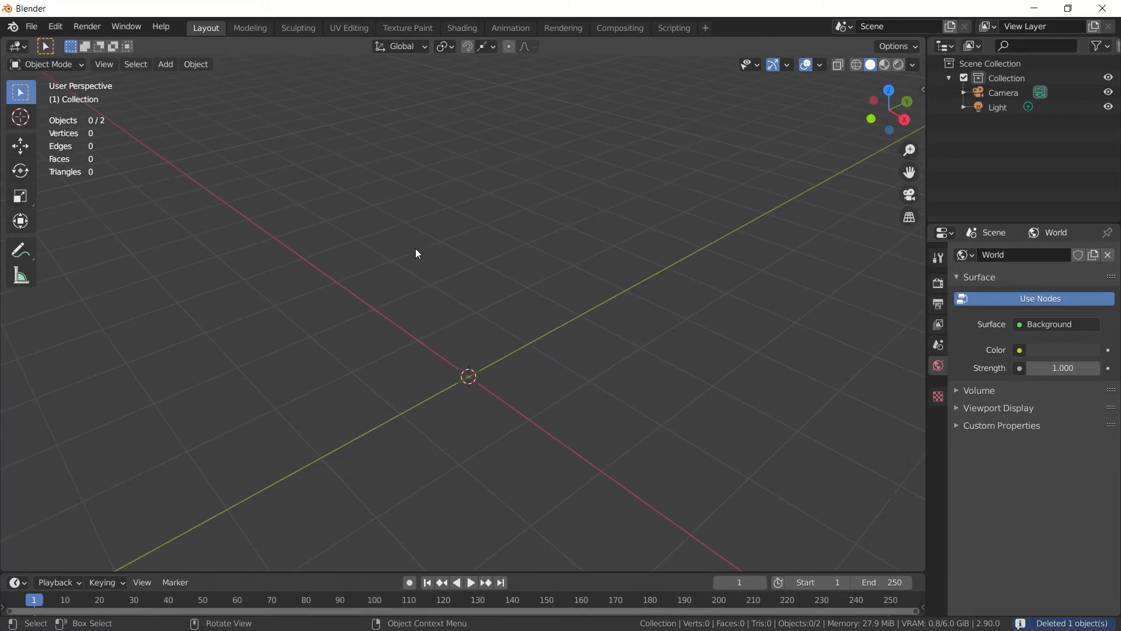
{"action": "key", "text": "shift+a"}
{"action": "mouse_move", "coordinate": [423, 250]}
{"action": "left_click", "coordinate": [514, 261]}
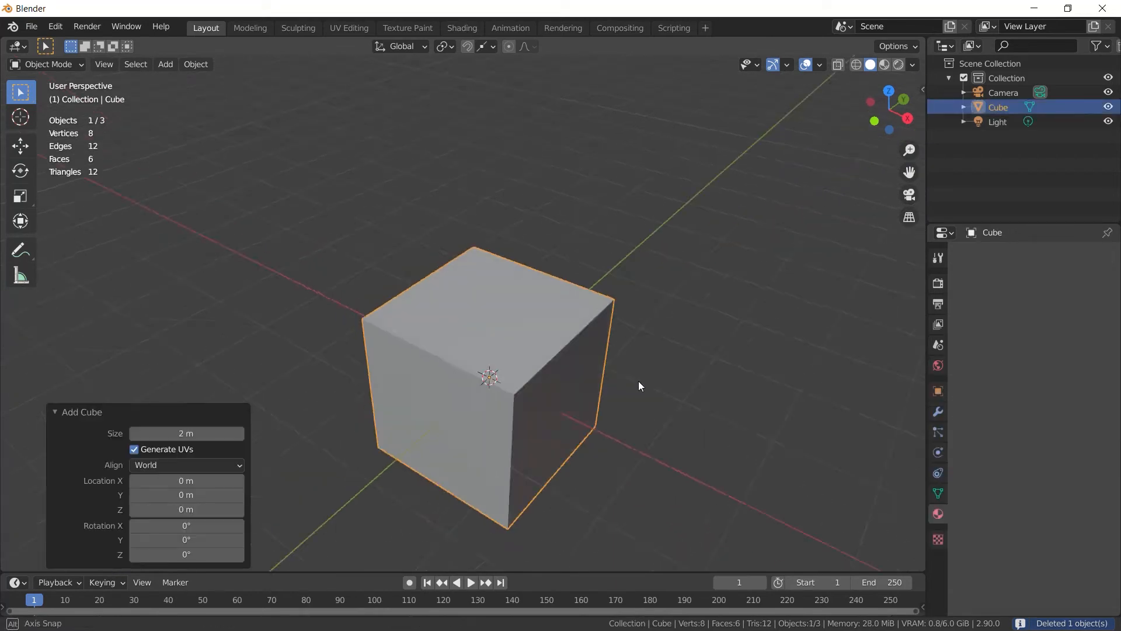
{"action": "left_click", "coordinate": [350, 28]}
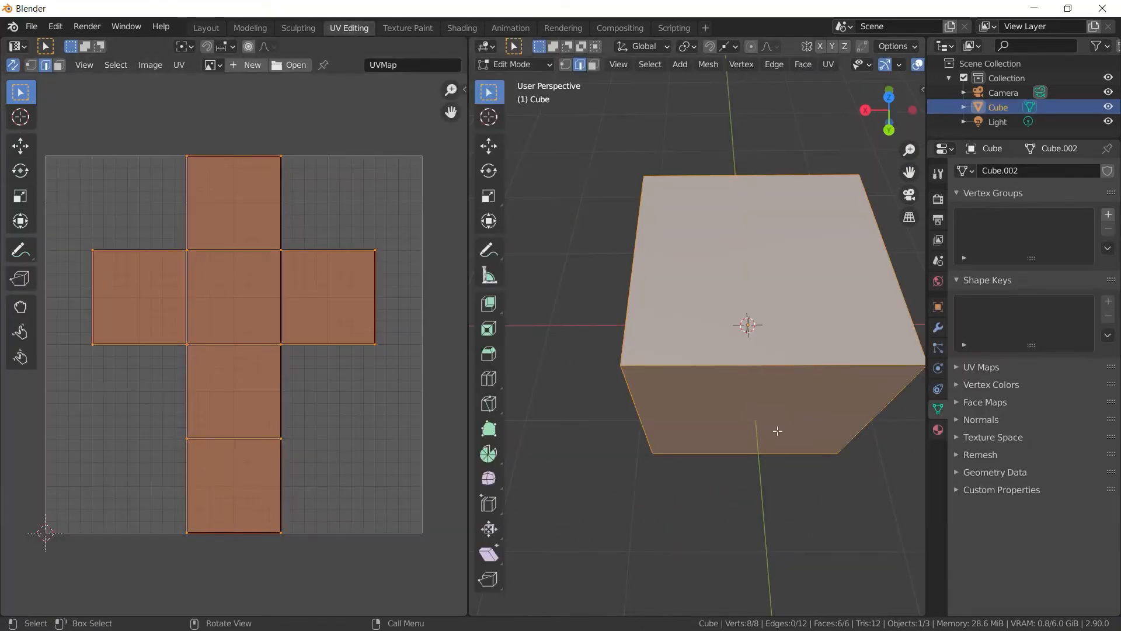
{"action": "middle_click_drag", "start_coordinate": [818, 445], "coordinate": [863, 357]}
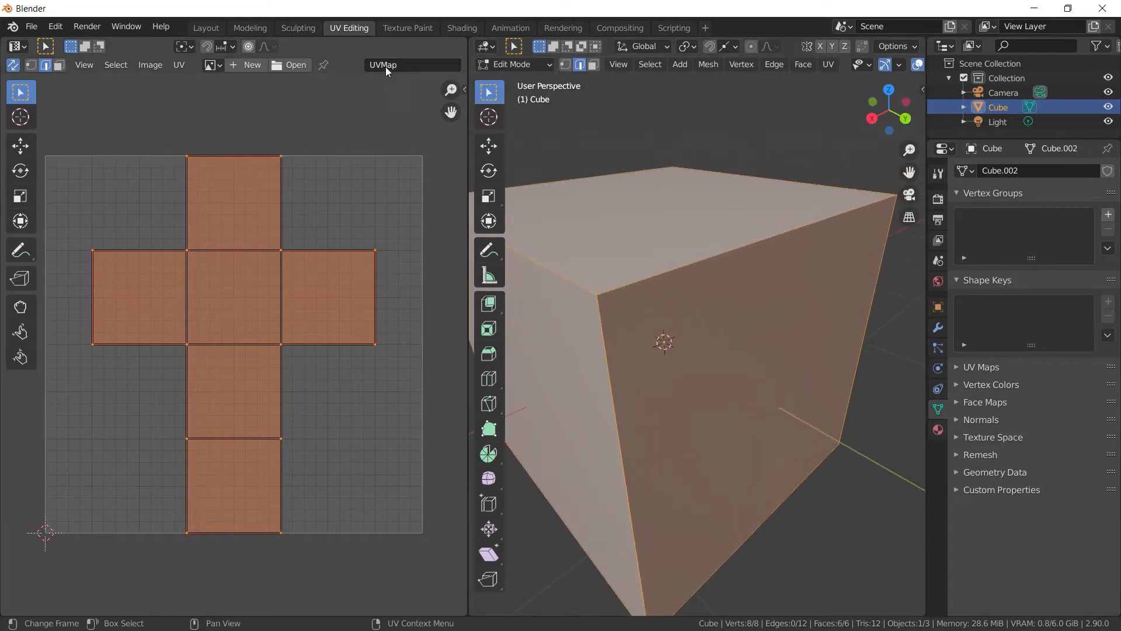
Switch to the Shading workspace and create a new material for the cube
{"action": "left_click", "coordinate": [463, 28]}
{"action": "left_click", "coordinate": [549, 377]}
{"action": "middle_click_drag", "start_coordinate": [465, 451], "coordinate": [492, 502]}
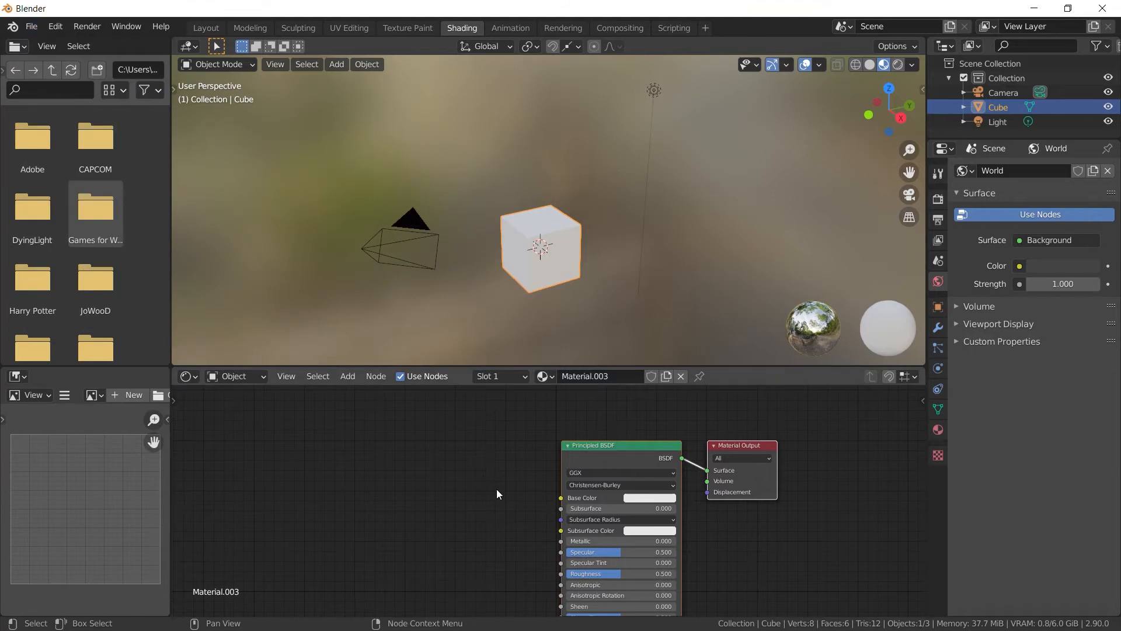
Add a Brick Texture node and connect its Color output to the Principled BSDF's Base Color
{"action": "key", "text": "shift+a"}
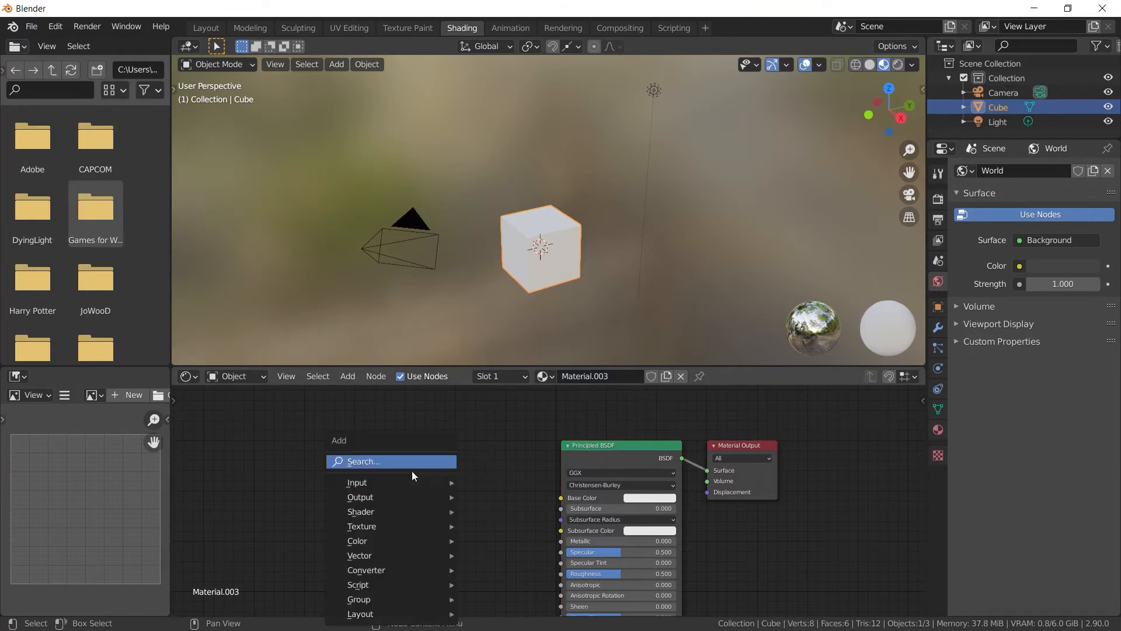
{"action": "left_click", "coordinate": [391, 462]}
{"action": "type", "text": "br"}
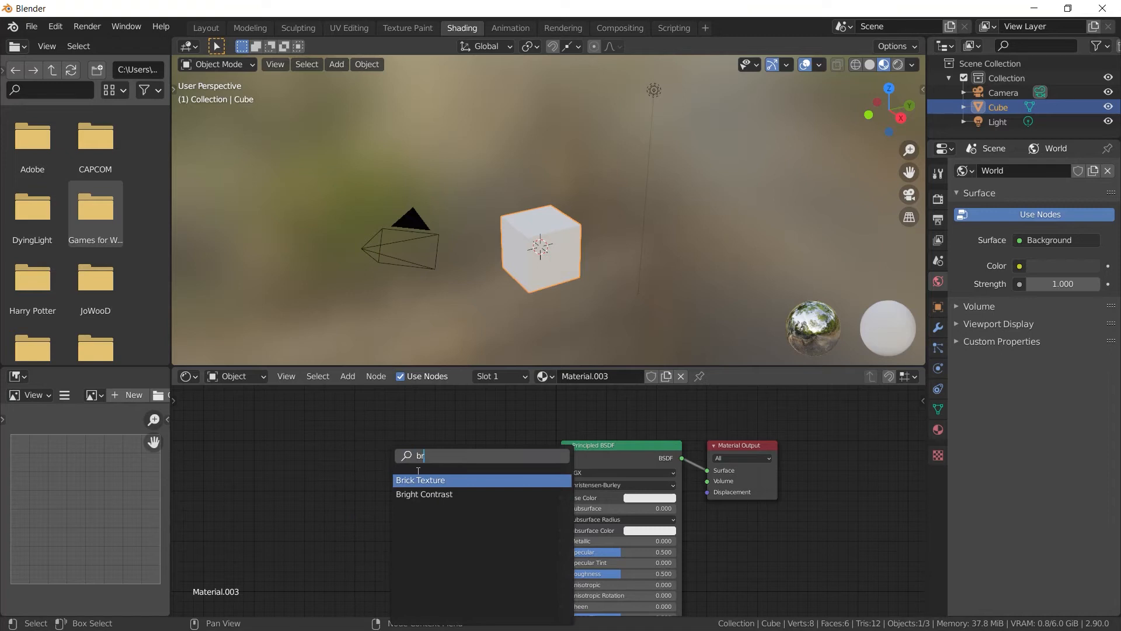
{"action": "key", "text": "Return"}
{"action": "left_click", "coordinate": [413, 471]}
{"action": "left_click_drag", "start_coordinate": [412, 469], "coordinate": [577, 501]}
Add Mapping and Texture Coordinate nodes to the Brick Texture, with the UV output feeding the Mapping vector
{"action": "key", "text": "ctrl+t"}
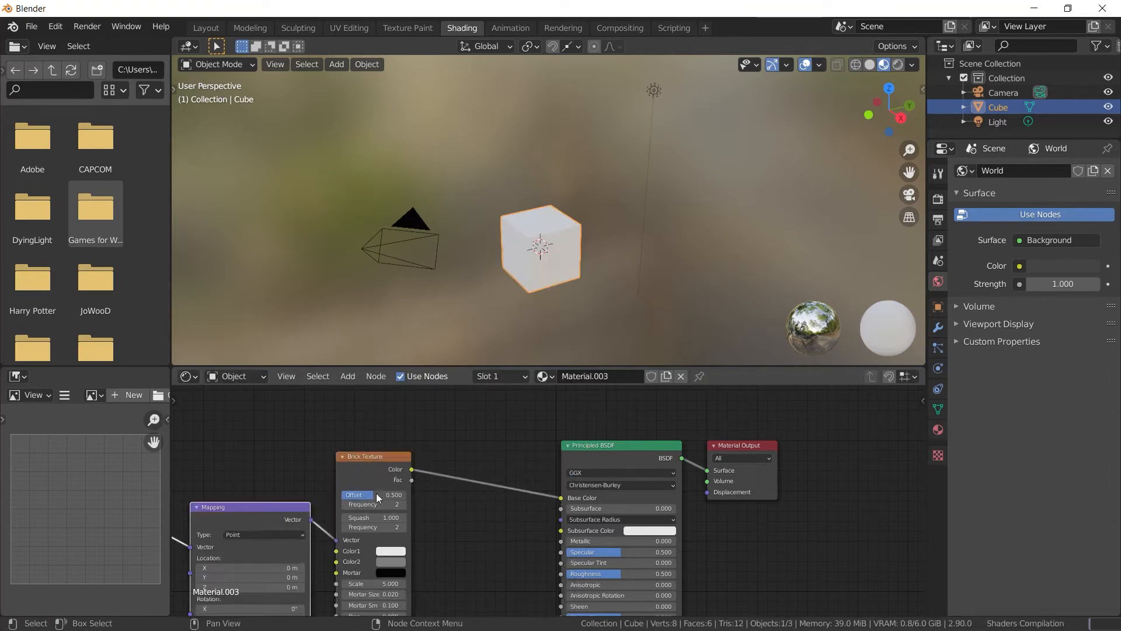
{"action": "middle_click_drag", "start_coordinate": [376, 498], "coordinate": [645, 487]}
{"action": "scroll", "coordinate": [645, 487], "scroll_direction": "up", "scroll_amount": 1}
{"action": "left_click_drag", "start_coordinate": [411, 543], "coordinate": [455, 535]}
{"action": "middle_click_drag", "start_coordinate": [605, 267], "coordinate": [641, 262]}
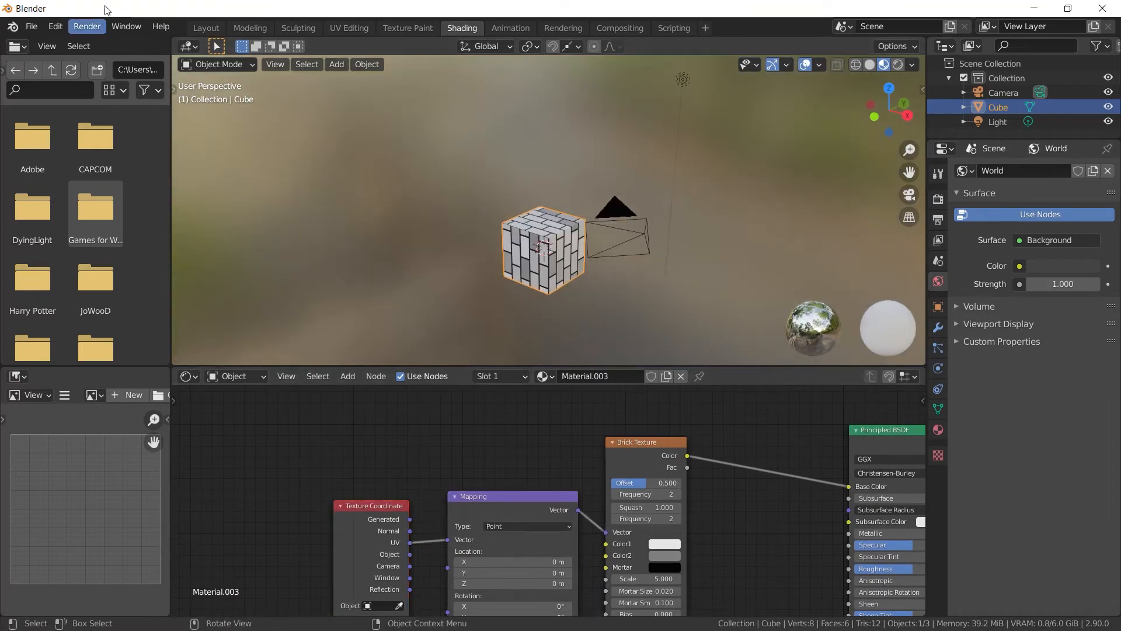
Return to the UV Editing workspace and display the cube in Material Preview shading
{"action": "left_click", "coordinate": [355, 28]}
{"action": "mouse_move", "coordinate": [759, 462]}
{"action": "middle_mouse_down"}
{"action": "mouse_move", "coordinate": [832, 444]}
{"action": "mouse_move", "coordinate": [791, 116]}
{"action": "middle_mouse_up"}
{"action": "key", "text": "z"}
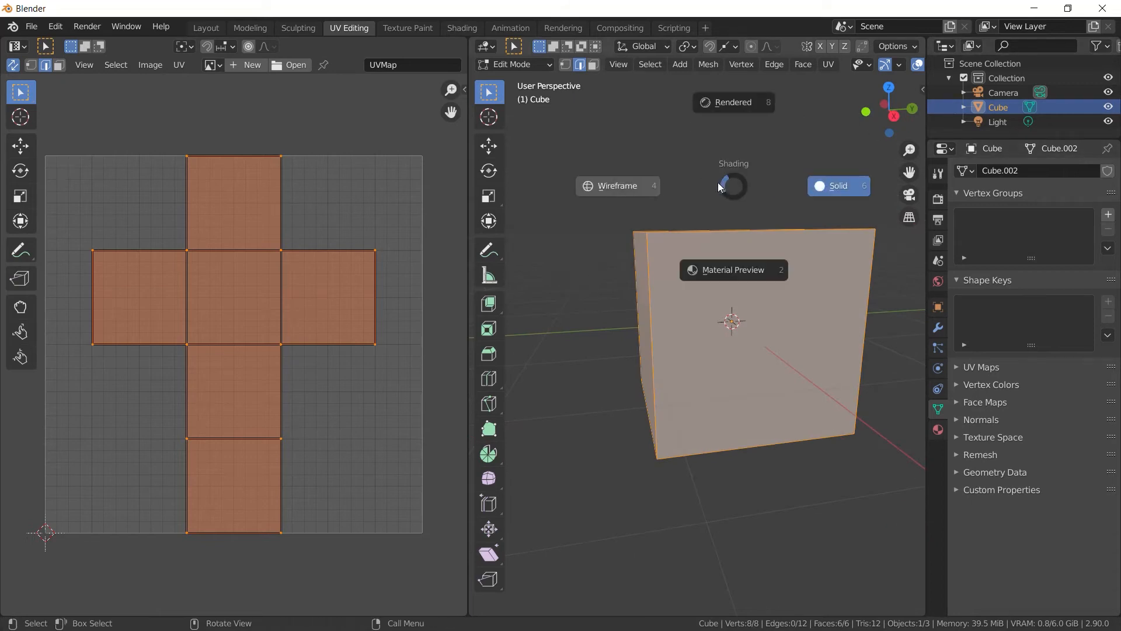
{"action": "left_click", "coordinate": [703, 273]}
{"action": "mouse_move", "coordinate": [703, 272]}
{"action": "middle_mouse_down"}
{"action": "mouse_move", "coordinate": [742, 432]}
{"action": "mouse_move", "coordinate": [721, 391]}
{"action": "mouse_move", "coordinate": [673, 425]}
{"action": "mouse_move", "coordinate": [737, 466]}
{"action": "middle_mouse_up"}
{"action": "scroll", "coordinate": [673, 426], "scroll_direction": "down", "scroll_amount": 2}
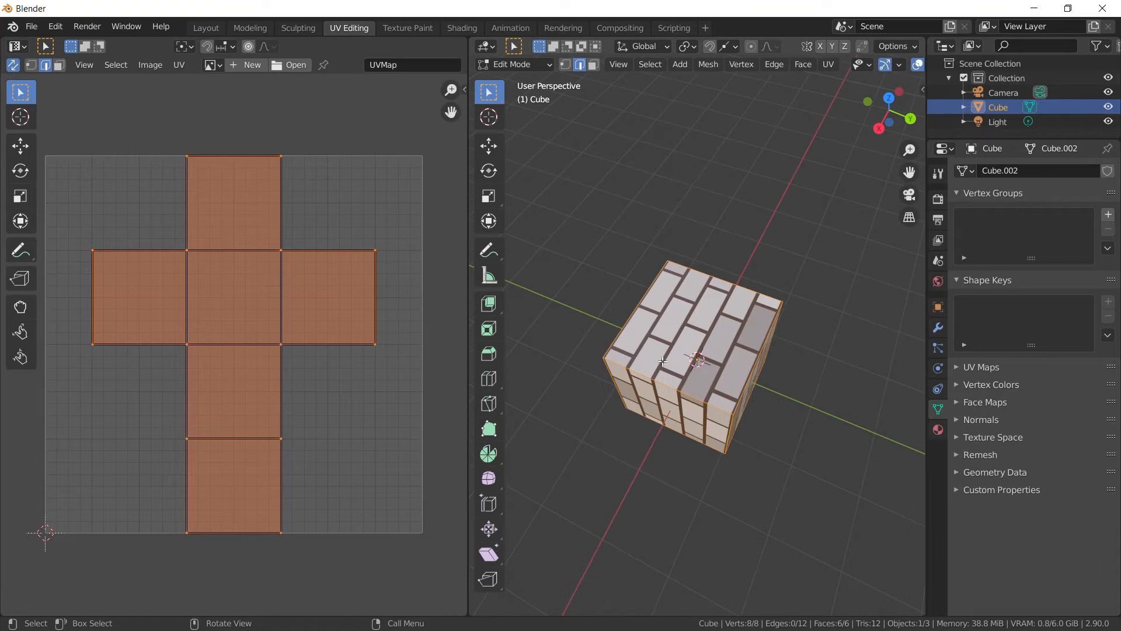
Clear the selection and select only the cube's positive Y side face in face select mode
{"action": "middle_click_drag", "start_coordinate": [724, 384], "coordinate": [615, 337]}
{"action": "key", "text": "alt+a"}
{"action": "middle_click_drag", "start_coordinate": [758, 453], "coordinate": [741, 466]}
{"action": "key", "text": "3"}
{"action": "left_click", "coordinate": [690, 419]}
{"action": "middle_click_drag", "start_coordinate": [691, 420], "coordinate": [763, 467]}
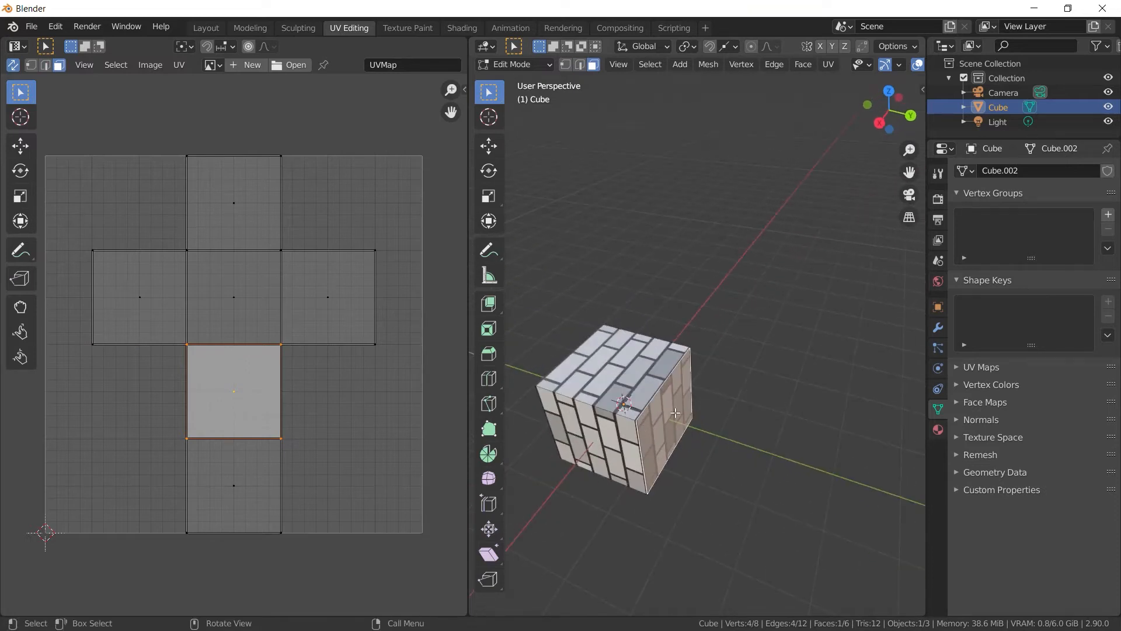
Try moving the selected face outward along Y, inspect the brick texture from several angles, and undo the move
{"action": "key", "text": "g"}
{"action": "key", "text": "y"}
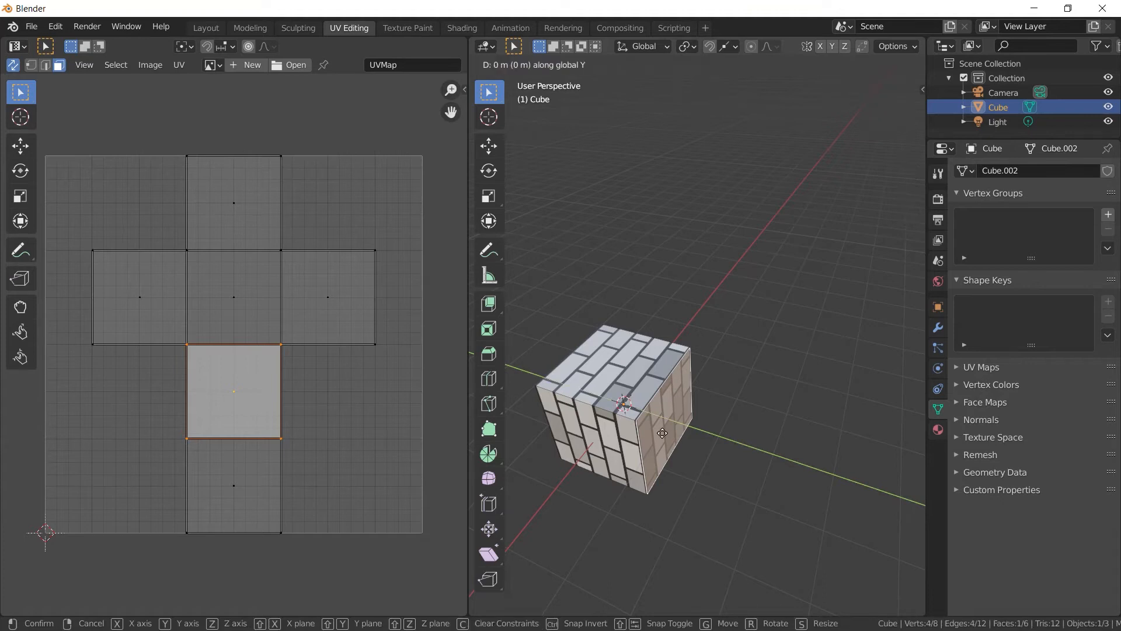
{"action": "left_click", "coordinate": [880, 571]}
{"action": "middle_click_drag", "start_coordinate": [880, 570], "coordinate": [653, 456]}
{"action": "middle_click_drag", "start_coordinate": [673, 348], "coordinate": [659, 396]}
{"action": "middle_click_drag", "start_coordinate": [631, 359], "coordinate": [673, 415]}
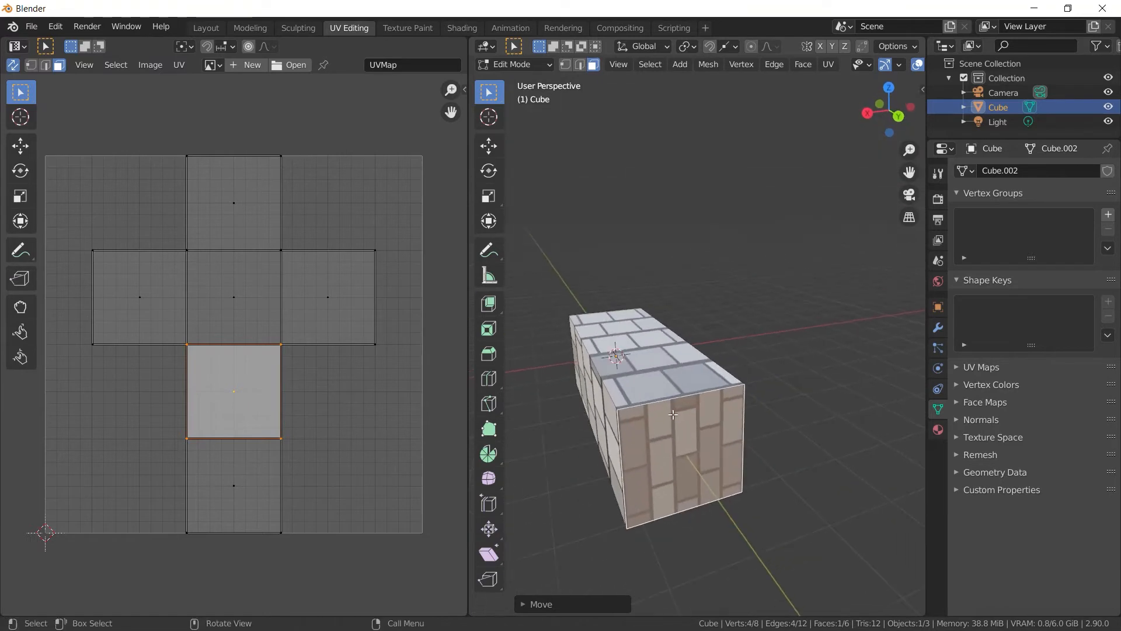
{"action": "middle_click_drag", "start_coordinate": [680, 266], "coordinate": [623, 428]}
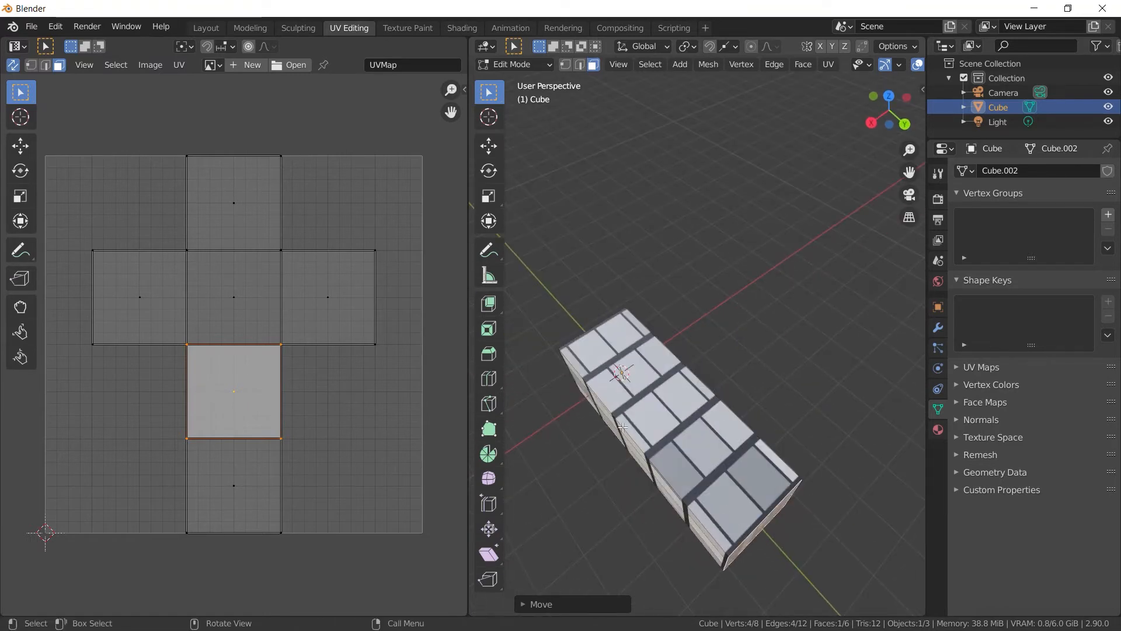
{"action": "middle_click_drag", "start_coordinate": [716, 470], "coordinate": [664, 375]}
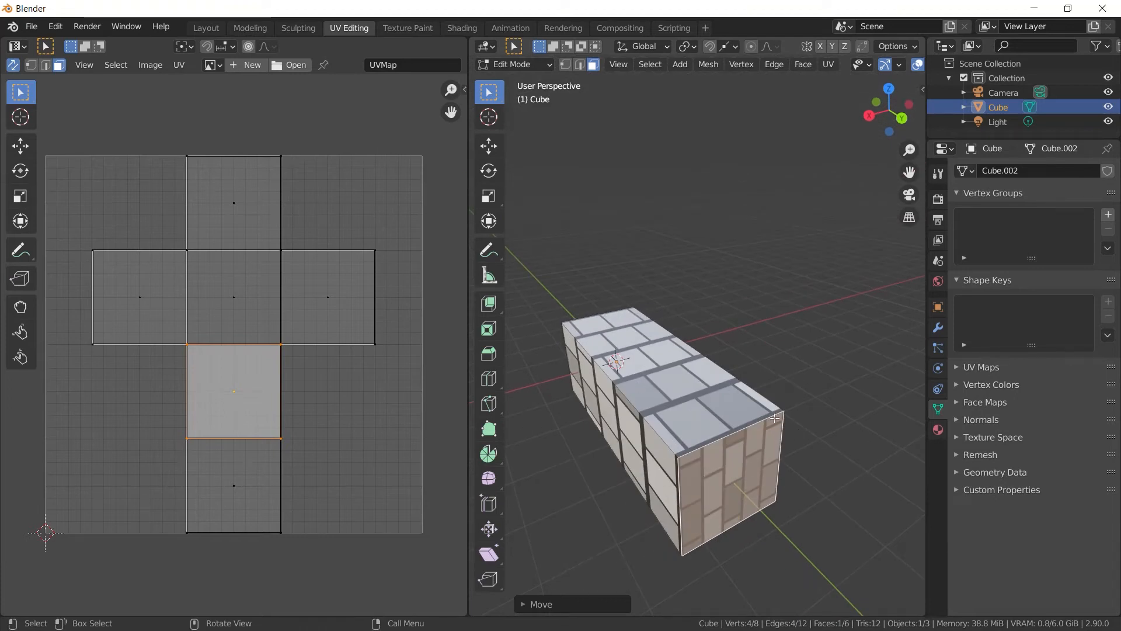
{"action": "key", "text": "ctrl+z"}
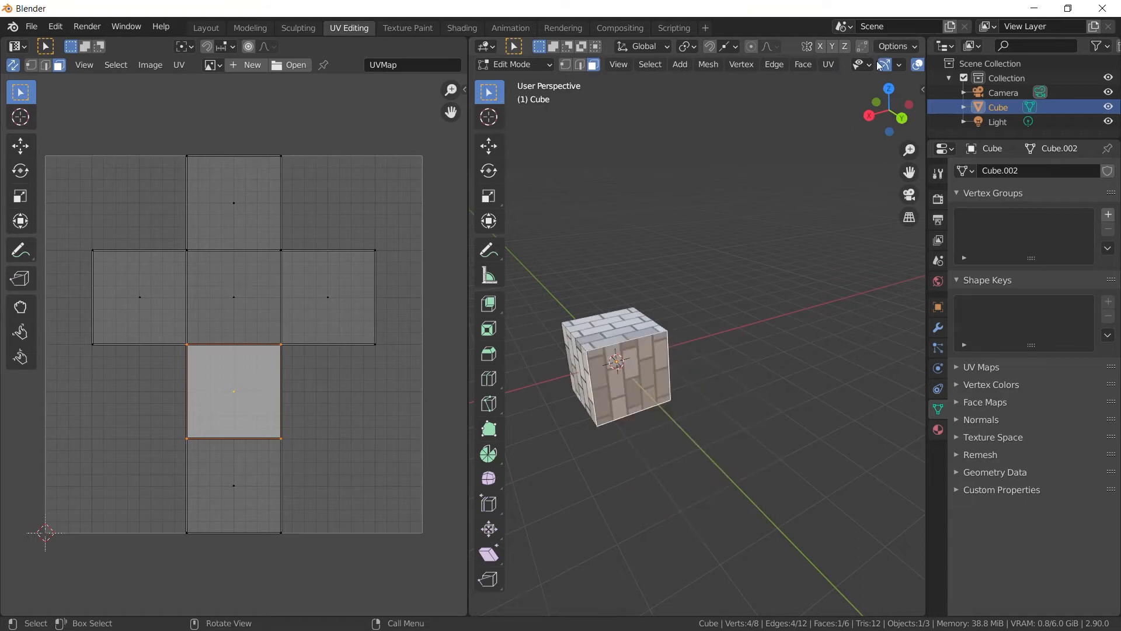
Enable Correct Face Attributes in the transform options and move the selected side face outward along Y
{"action": "left_click", "coordinate": [899, 47]}
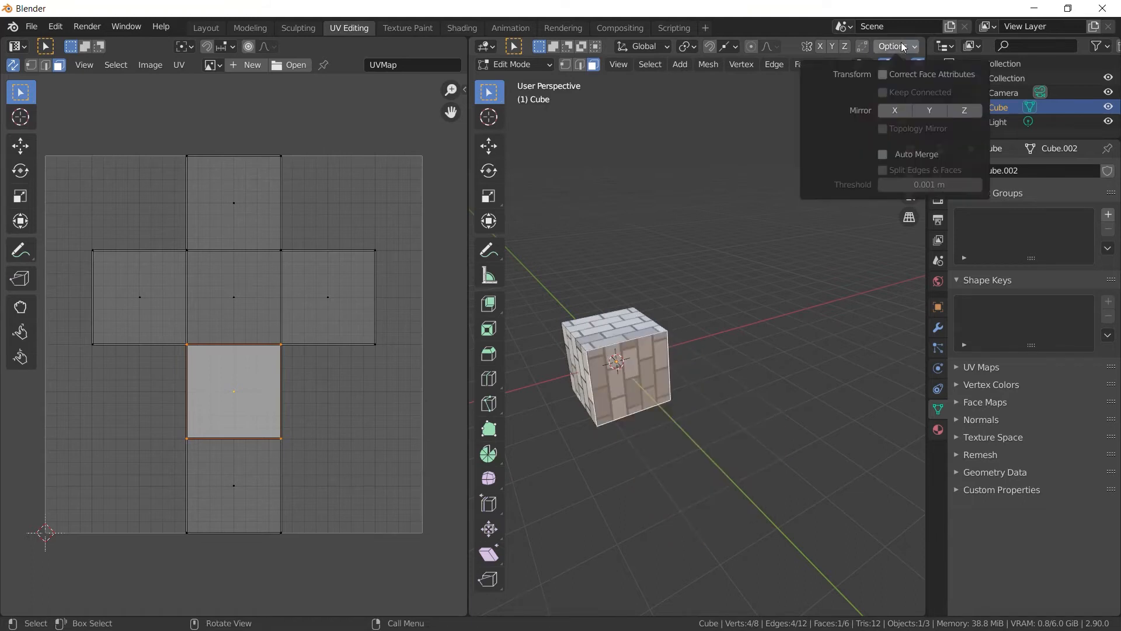
{"action": "left_click", "coordinate": [879, 78]}
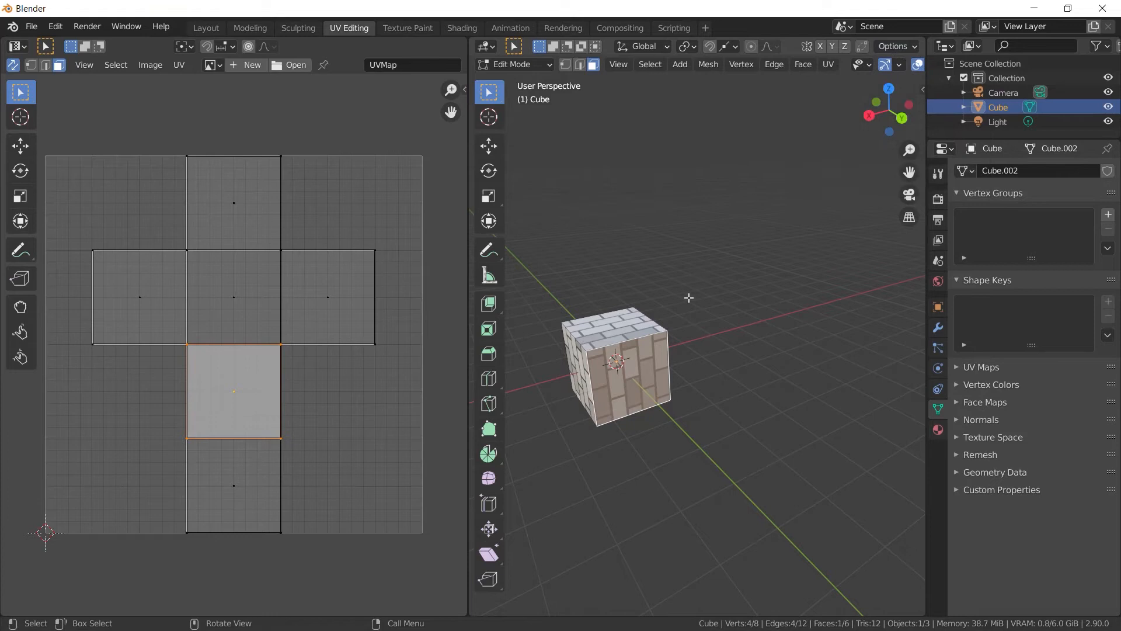
{"action": "middle_click_drag", "start_coordinate": [688, 298], "coordinate": [747, 384]}
{"action": "key", "text": "g"}
{"action": "key", "text": "y"}
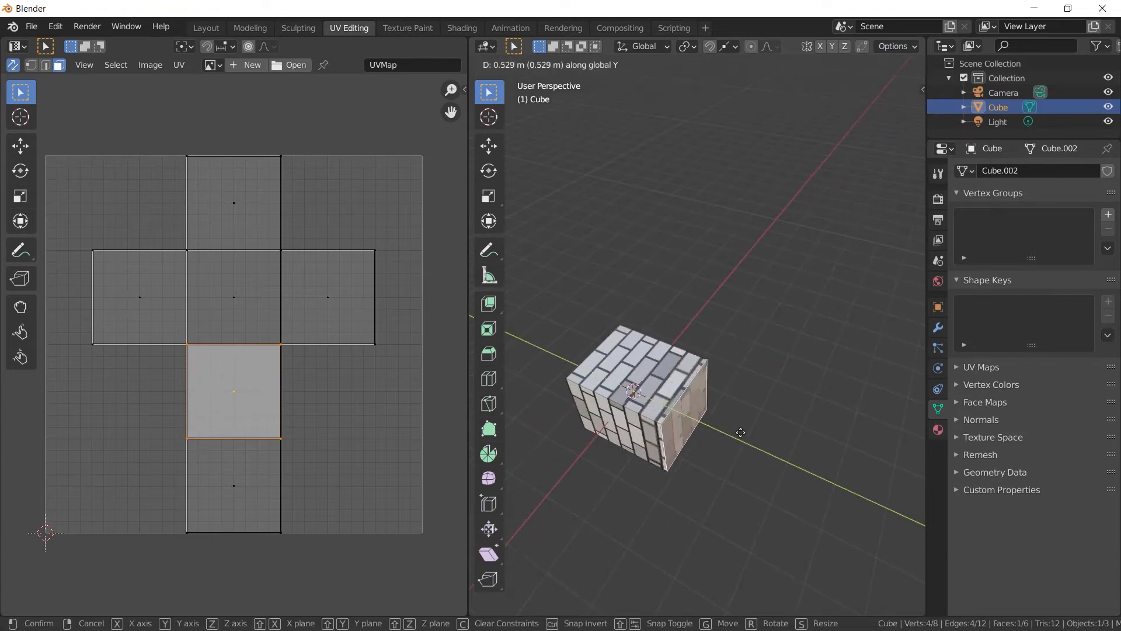
{"action": "left_click", "coordinate": [830, 484]}
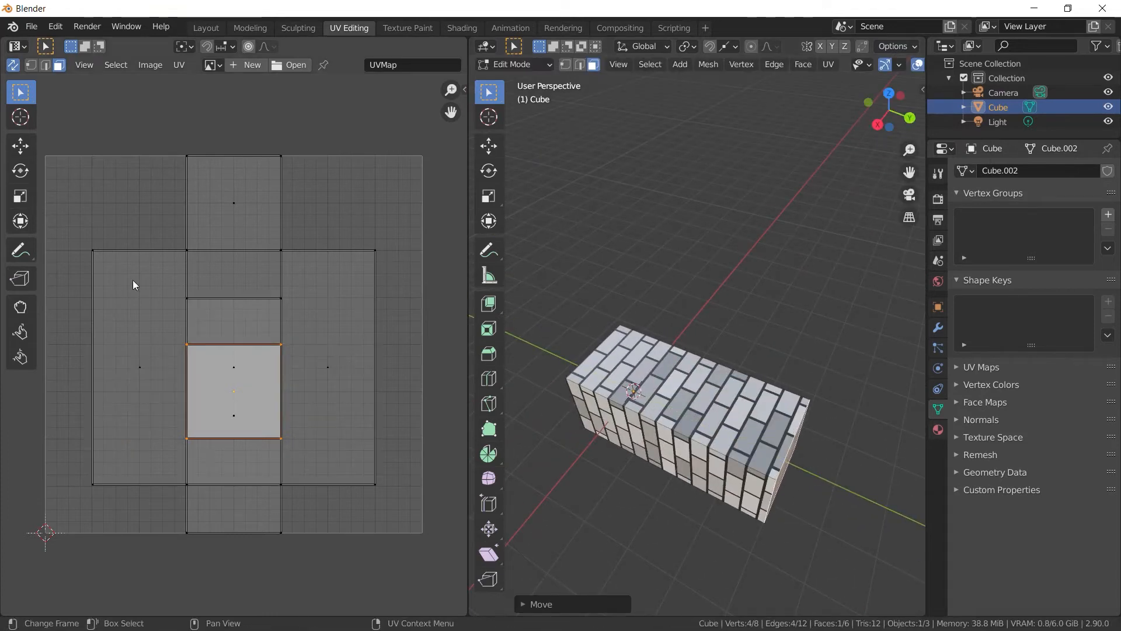
Select the block's long positive X side face and move it outward along X
{"action": "middle_click_drag", "start_coordinate": [887, 493], "coordinate": [648, 432]}
{"action": "left_click", "coordinate": [637, 411]}
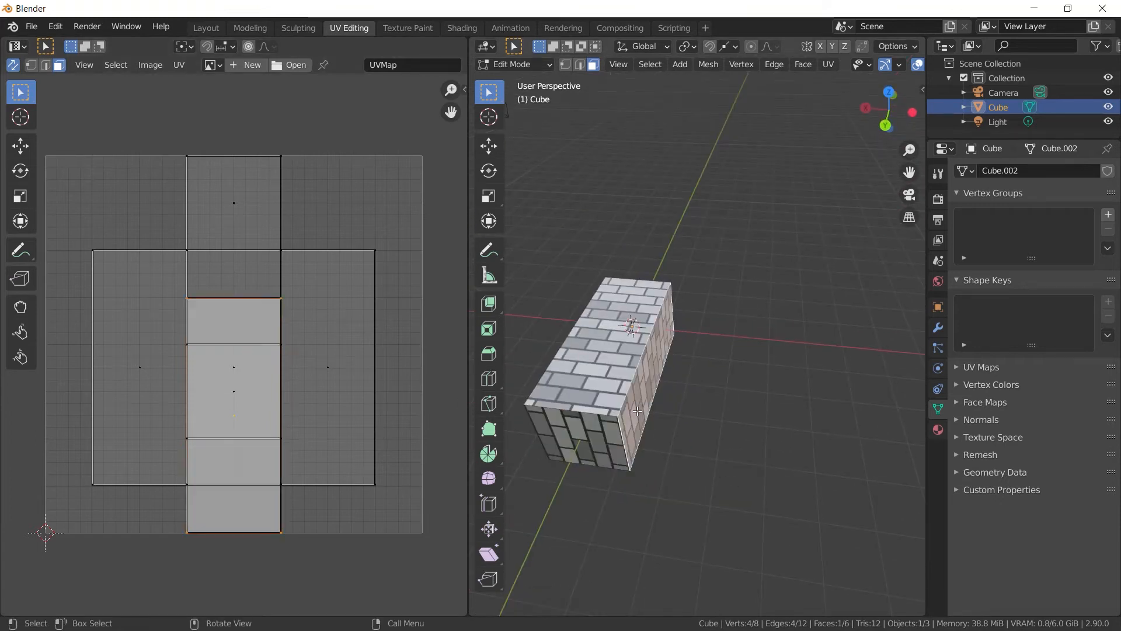
{"action": "key", "text": "g"}
{"action": "key", "text": "x"}
{"action": "left_click", "coordinate": [695, 351]}
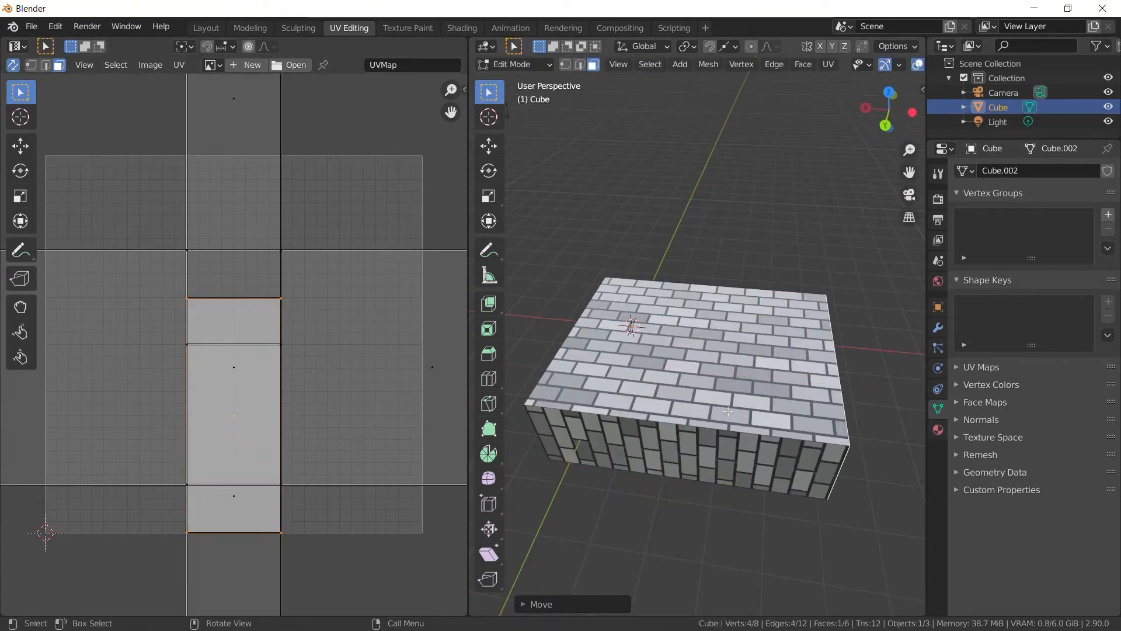
Select the block's top face and raise it along Z
{"action": "left_click", "coordinate": [696, 351]}
{"action": "key", "text": "g"}
{"action": "key", "text": "z"}
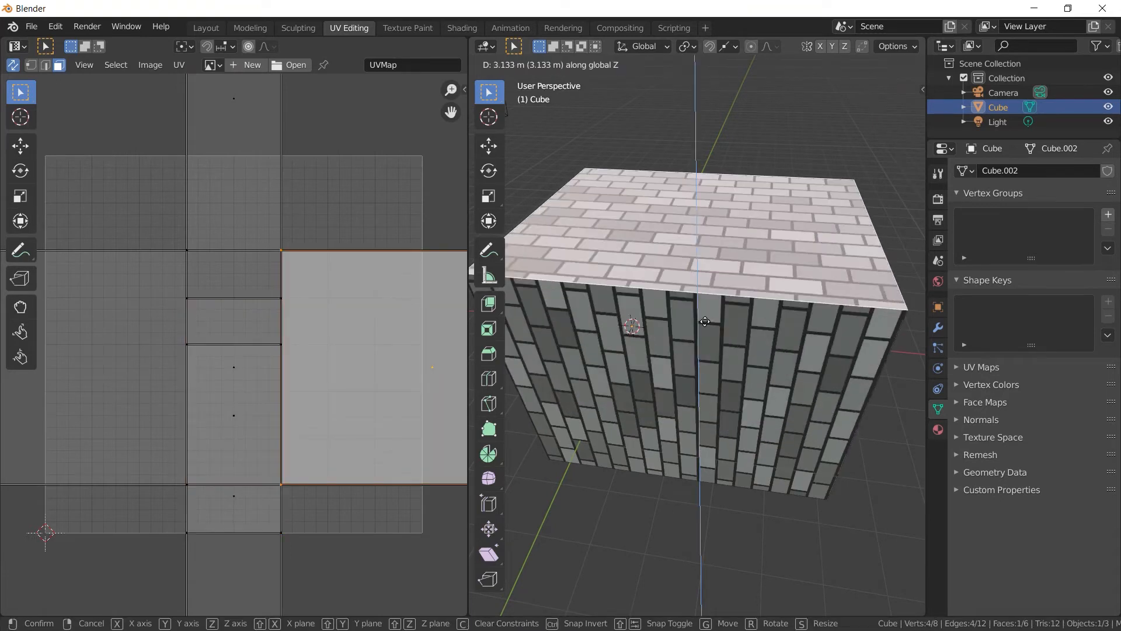
{"action": "left_click", "coordinate": [757, 388]}
{"action": "scroll", "coordinate": [757, 388], "scroll_direction": "down", "scroll_amount": 4}
{"action": "middle_click_drag", "start_coordinate": [756, 388], "coordinate": [561, 356]}
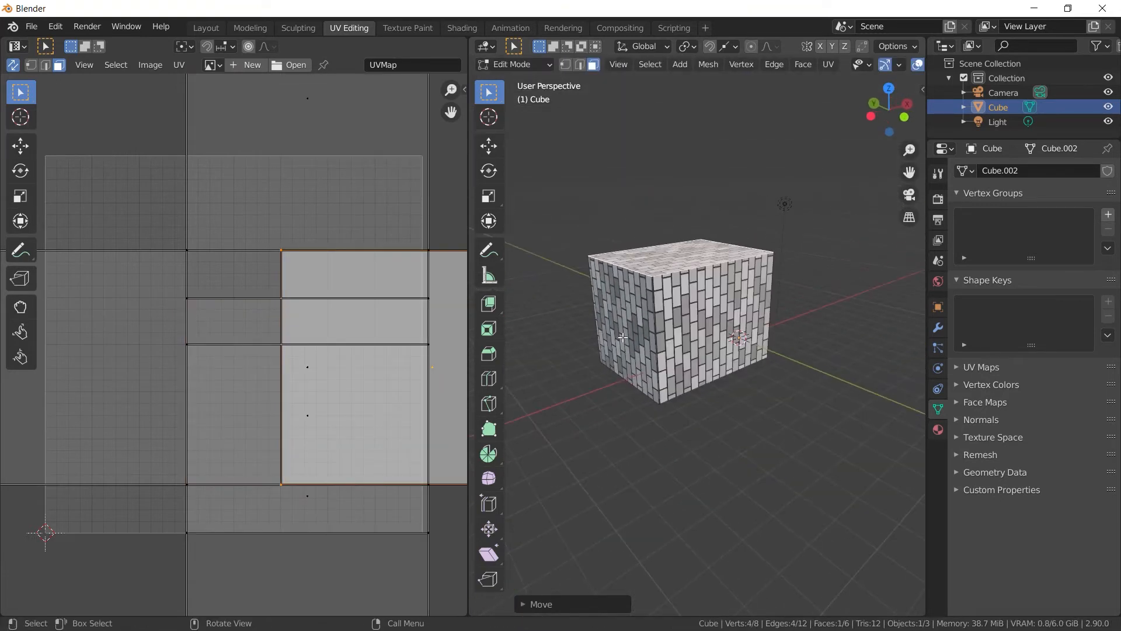
Select the positive X face again, extend the block further along X, and check its enlarged UV layout
{"action": "left_click", "coordinate": [626, 342]}
{"action": "key", "text": "g"}
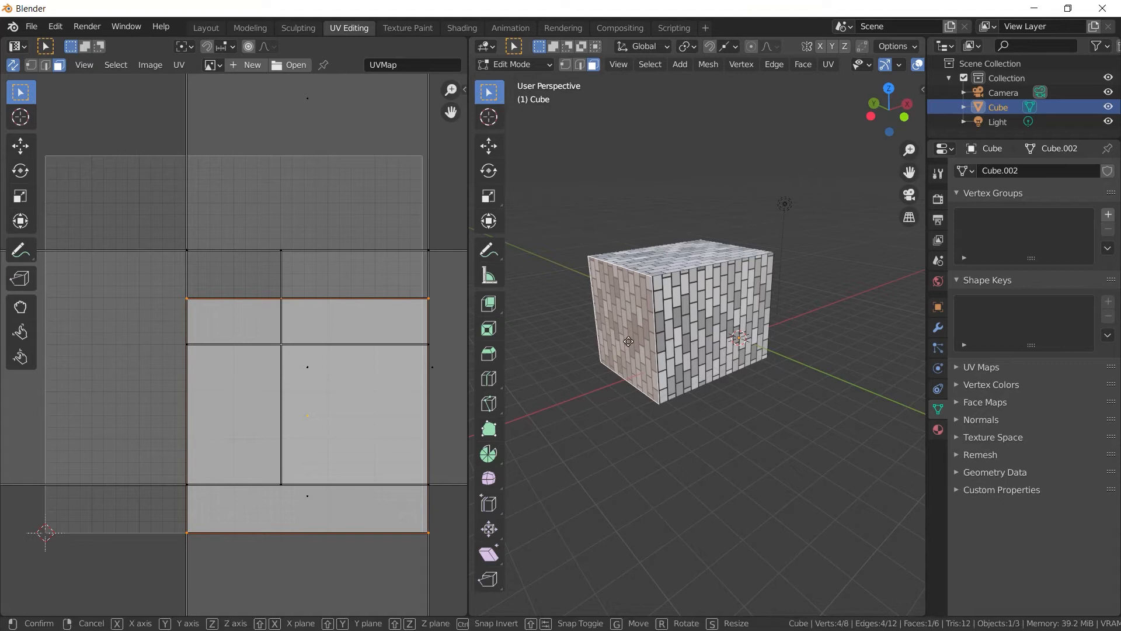
{"action": "key", "text": "x"}
{"action": "left_click", "coordinate": [540, 374]}
{"action": "scroll", "coordinate": [534, 373], "scroll_direction": "down", "scroll_amount": 2}
{"action": "scroll", "coordinate": [288, 363], "scroll_direction": "down", "scroll_amount": 5}
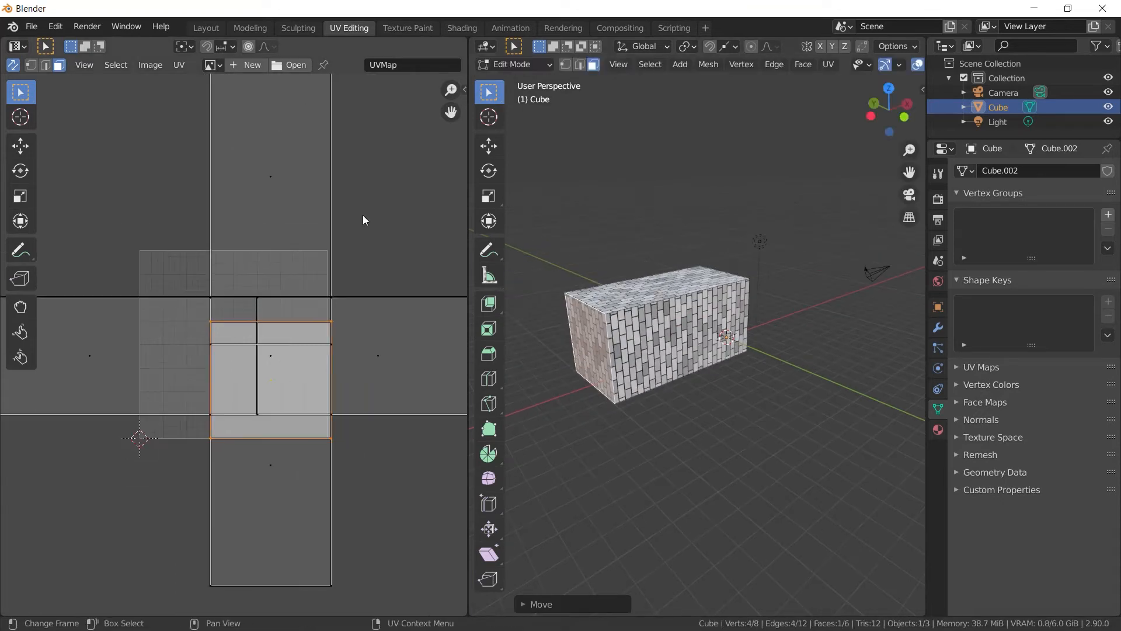
{"action": "middle_click_drag", "start_coordinate": [784, 495], "coordinate": [521, 428]}
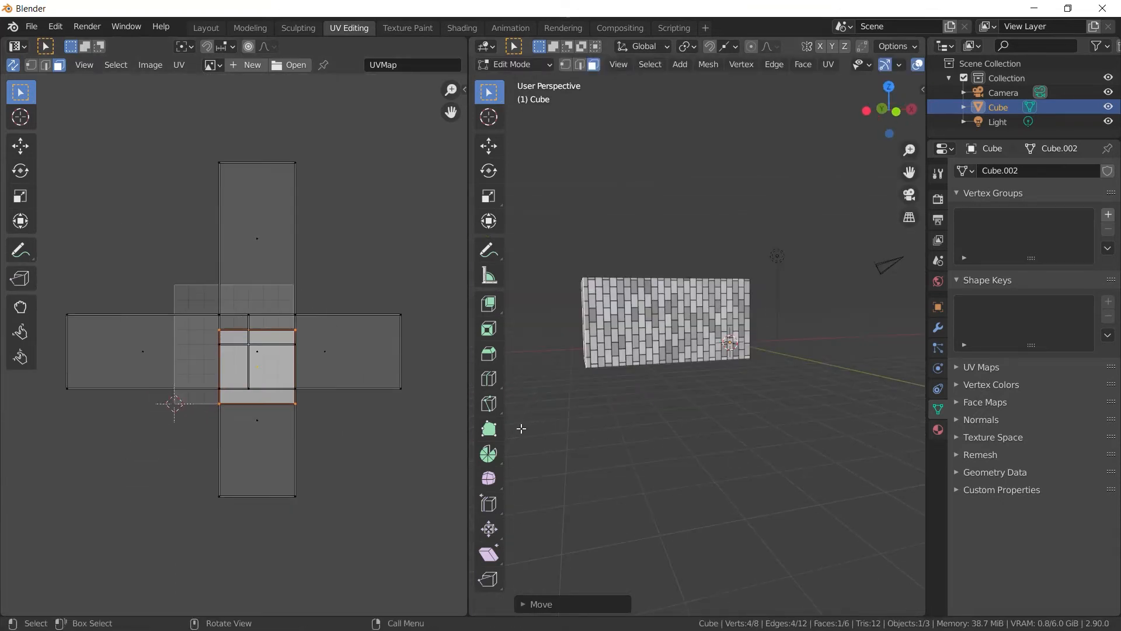
{"action": "left_click", "coordinate": [462, 28]}
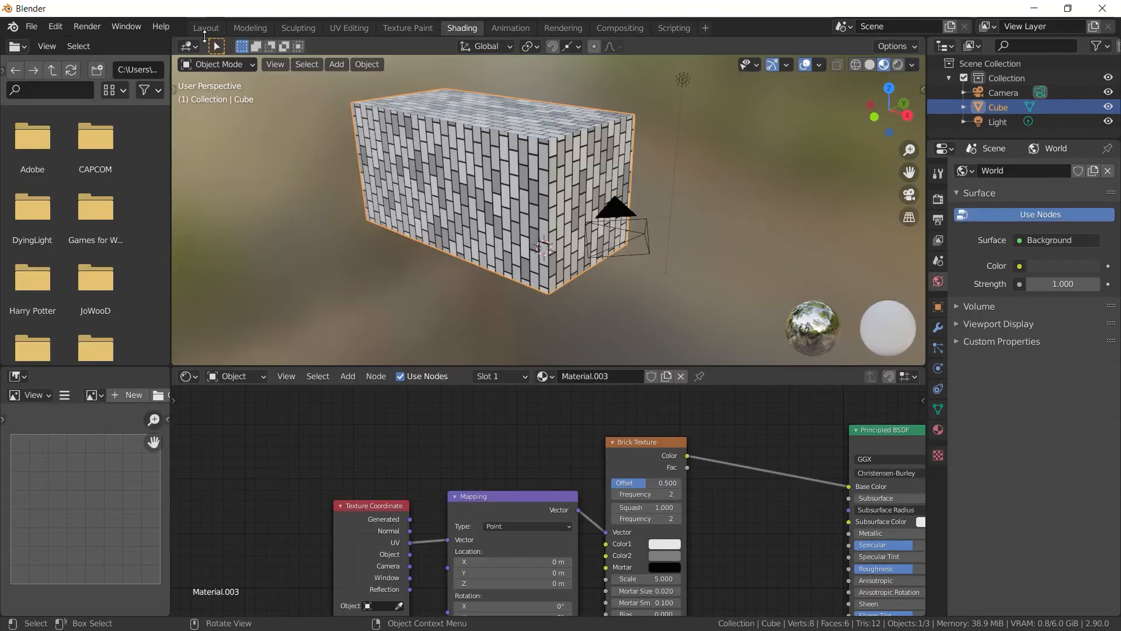
{"action": "left_click", "coordinate": [205, 27]}
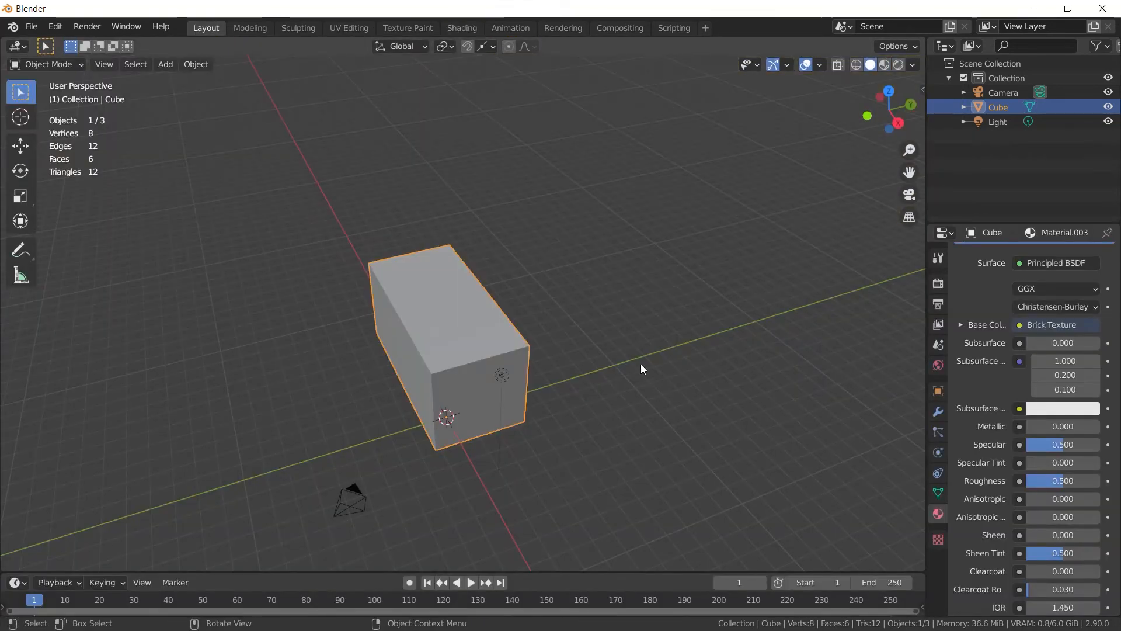
{"action": "scroll", "coordinate": [640, 363], "scroll_direction": "up", "scroll_amount": 1}
{"action": "middle_click_drag", "start_coordinate": [640, 364], "coordinate": [663, 356]}
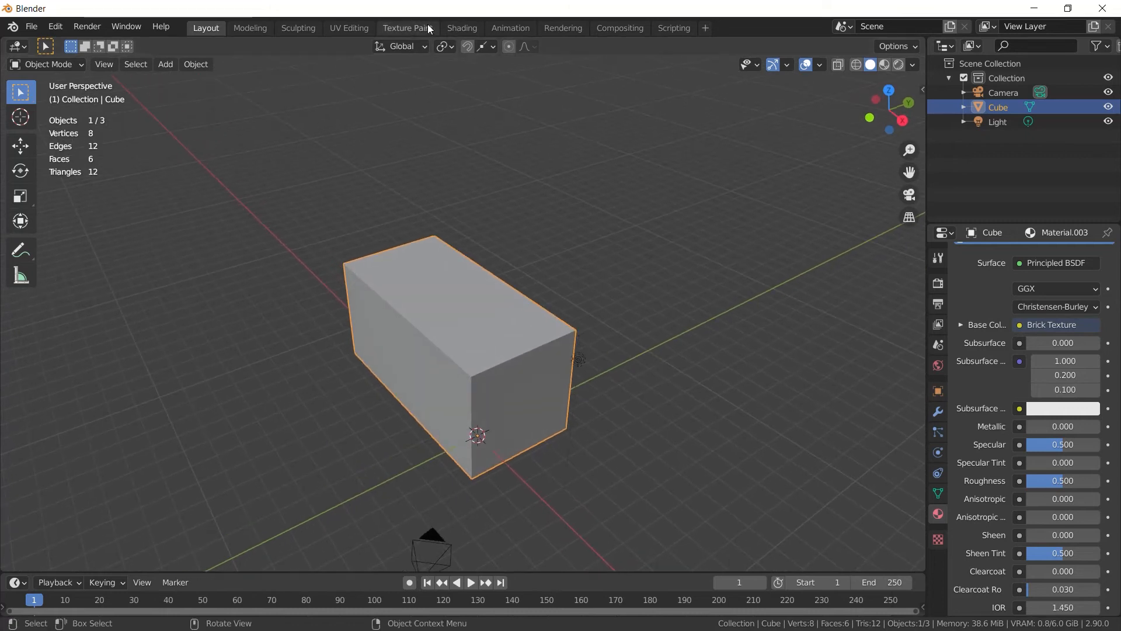
Open the Shading workspace and switch the node editor to the World shader
{"action": "left_click", "coordinate": [464, 23]}
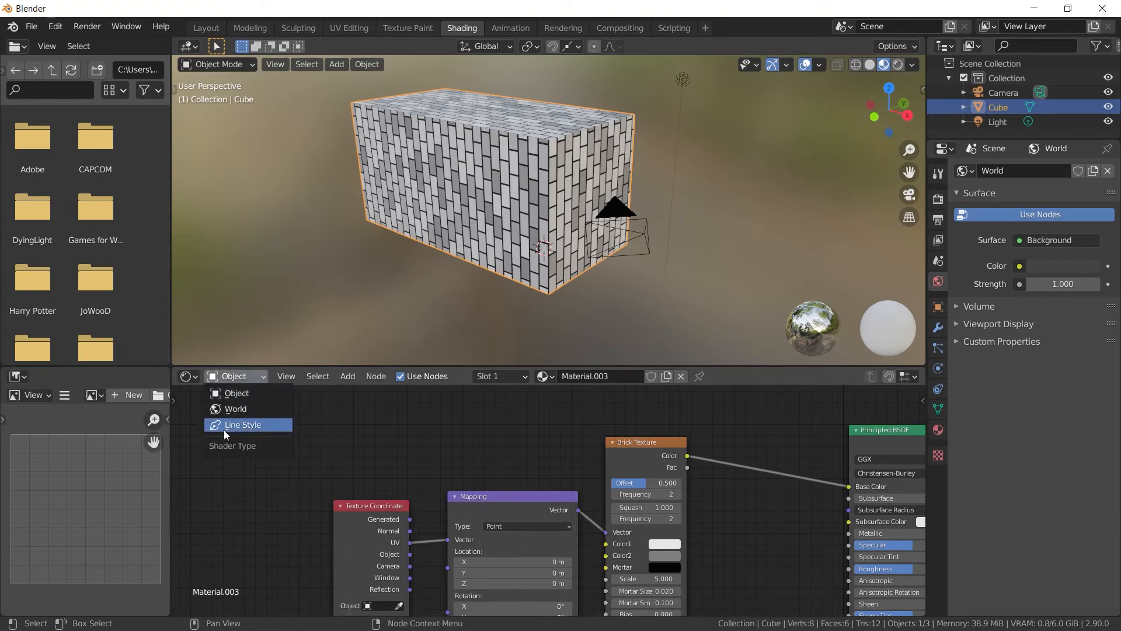
{"action": "left_click", "coordinate": [244, 411]}
{"action": "middle_click_drag", "start_coordinate": [731, 516], "coordinate": [485, 528]}
Add a Sky Texture node and connect its Color output to the Background node's Color input
{"action": "key", "text": "shift+a"}
{"action": "left_click", "coordinate": [408, 441]}
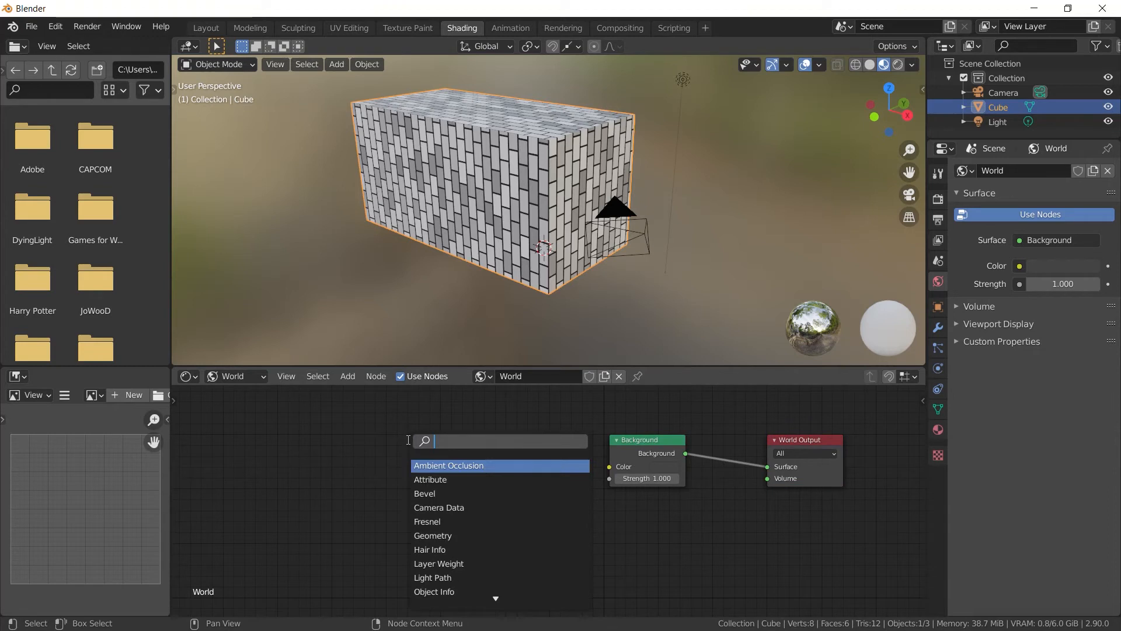
{"action": "type", "text": "sky"}
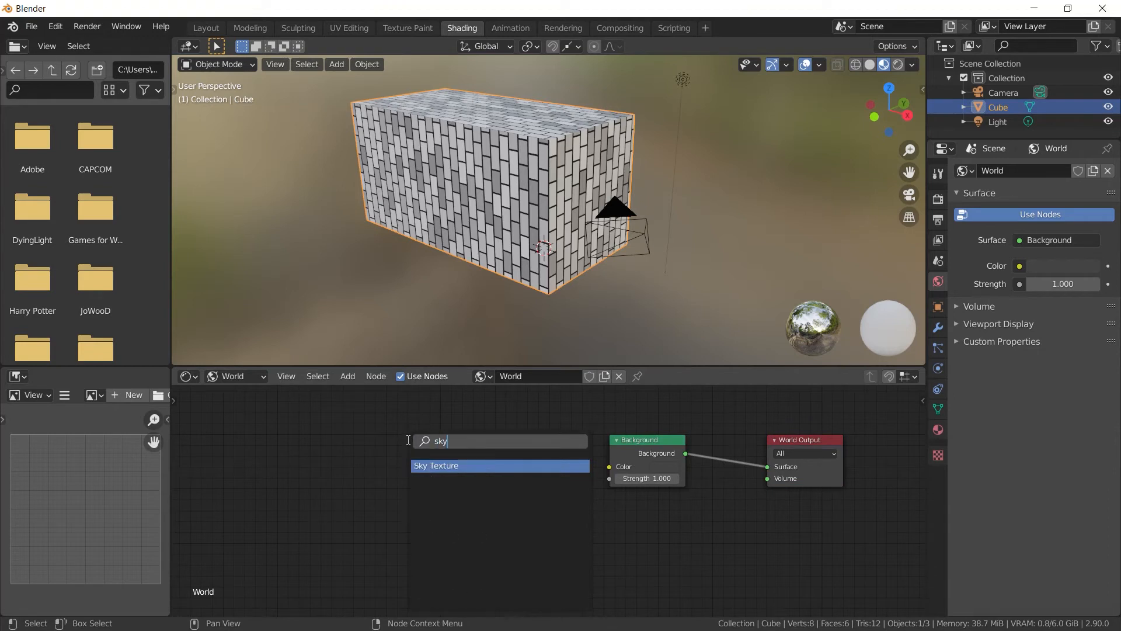
{"action": "left_click", "coordinate": [516, 477]}
{"action": "left_click_drag", "start_coordinate": [442, 448], "coordinate": [605, 472]}
{"action": "middle_click_drag", "start_coordinate": [505, 550], "coordinate": [533, 545]}
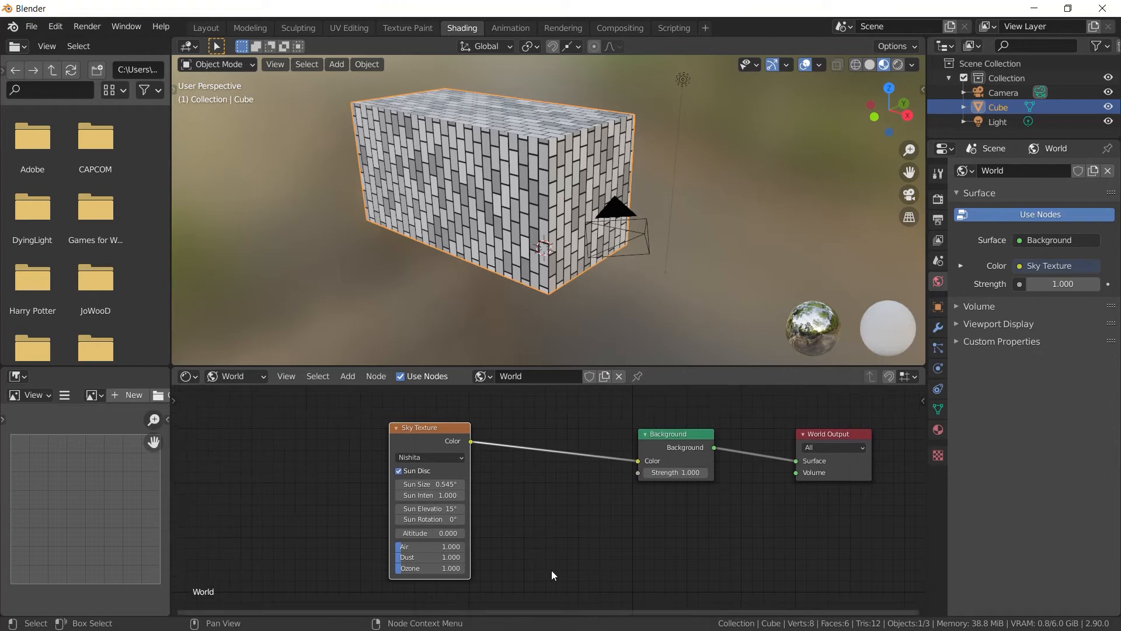
Set the Sky Texture's type to Preetham and show the sky in Rendered viewport shading
{"action": "left_click", "coordinate": [430, 457]}
{"action": "left_click", "coordinate": [412, 471]}
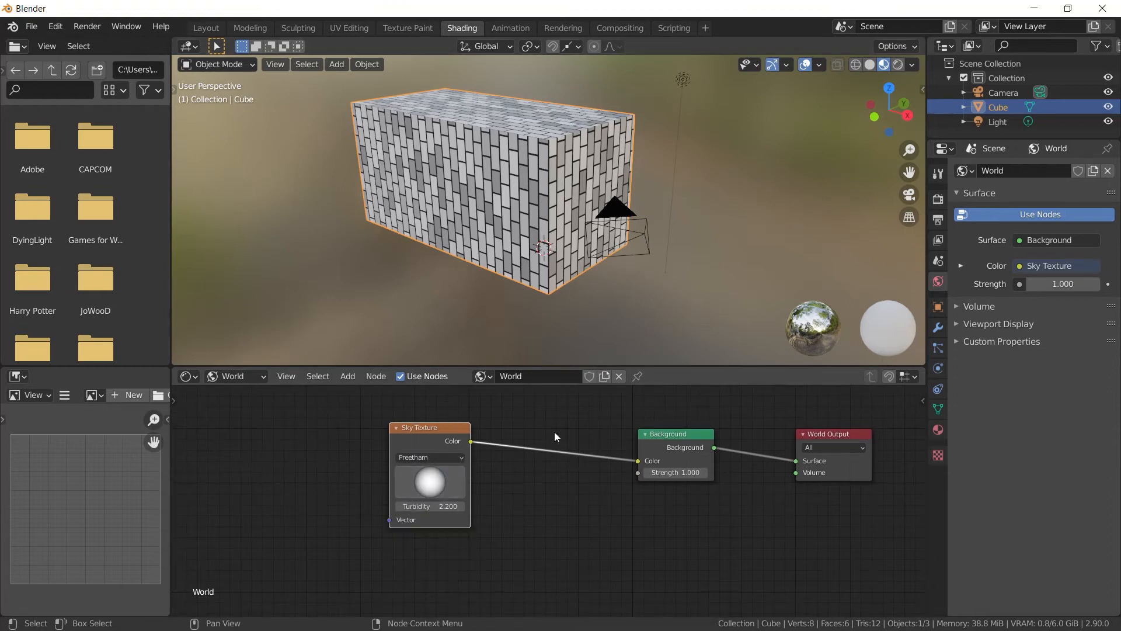
{"action": "left_click", "coordinate": [897, 64]}
{"action": "mouse_move", "coordinate": [747, 163]}
{"action": "middle_mouse_down"}
{"action": "mouse_move", "coordinate": [735, 233]}
{"action": "mouse_move", "coordinate": [710, 244]}
{"action": "mouse_move", "coordinate": [773, 185]}
{"action": "mouse_move", "coordinate": [703, 223]}
{"action": "mouse_move", "coordinate": [424, 210]}
{"action": "mouse_move", "coordinate": [254, 246]}
{"action": "mouse_move", "coordinate": [215, 223]}
{"action": "mouse_move", "coordinate": [251, 234]}
{"action": "middle_mouse_up"}
{"action": "scroll", "coordinate": [700, 236], "scroll_direction": "down", "scroll_amount": 5}
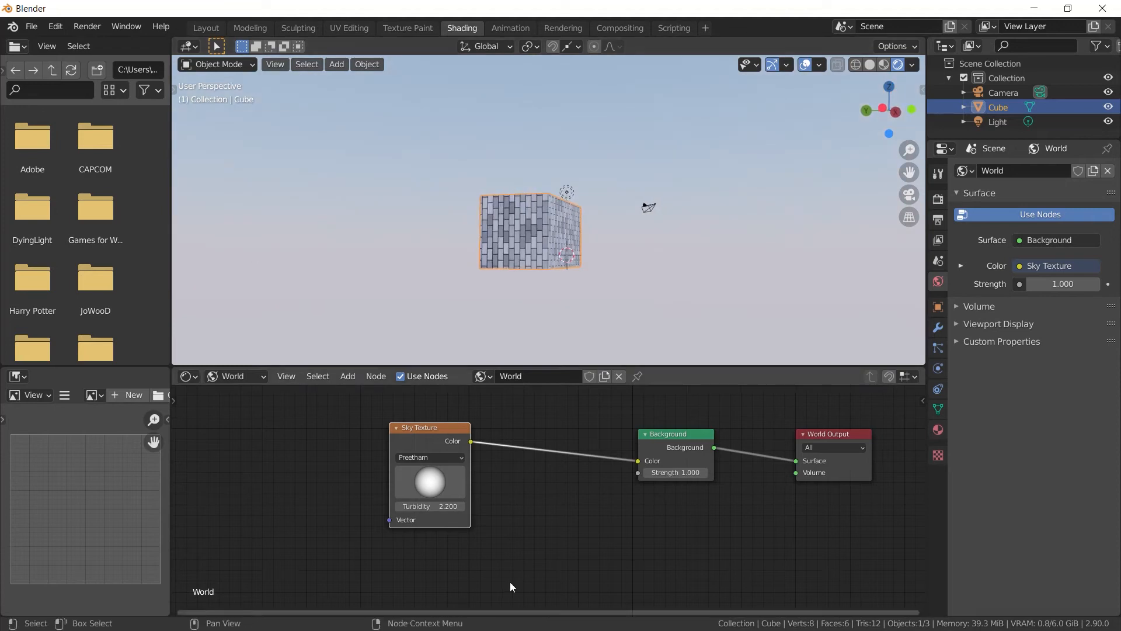
Try the Hosek / Wilkie sky type on the Sky Texture node
{"action": "left_click", "coordinate": [430, 457]}
{"action": "left_click", "coordinate": [418, 481]}
{"action": "middle_click_drag", "start_coordinate": [619, 243], "coordinate": [608, 264]}
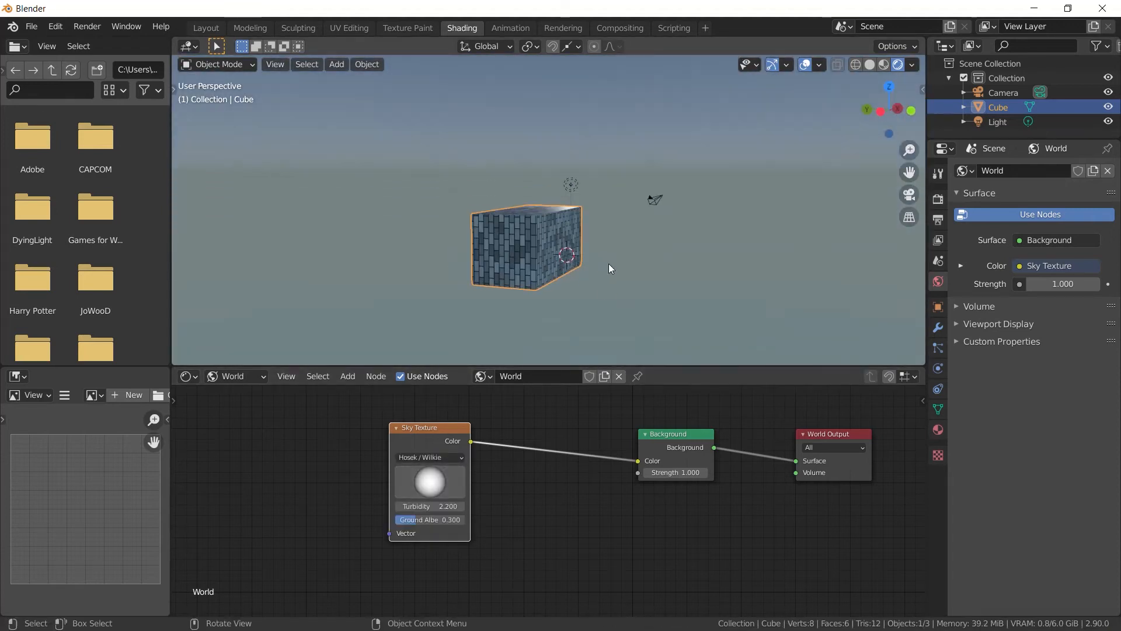
Set the Sky Texture's type to Nishita and look around the scene
{"action": "left_click", "coordinate": [433, 457]}
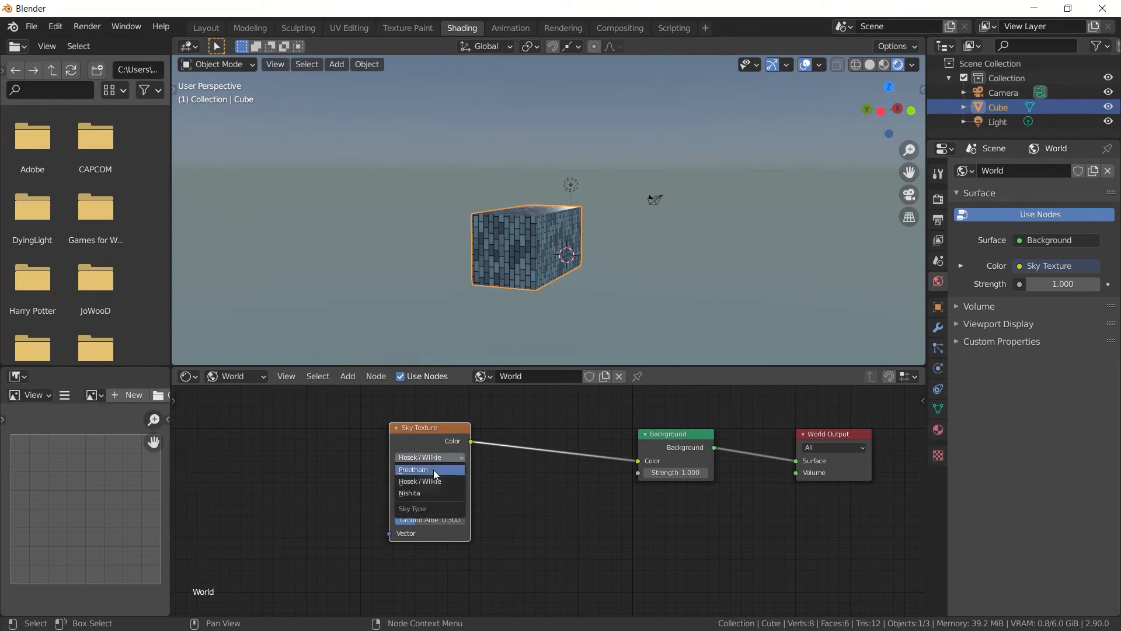
{"action": "left_click", "coordinate": [415, 493]}
{"action": "middle_click_drag", "start_coordinate": [698, 279], "coordinate": [259, 265]}
{"action": "scroll", "coordinate": [470, 227], "scroll_direction": "down", "scroll_amount": 4}
{"action": "middle_click_drag", "start_coordinate": [523, 275], "coordinate": [871, 313]}
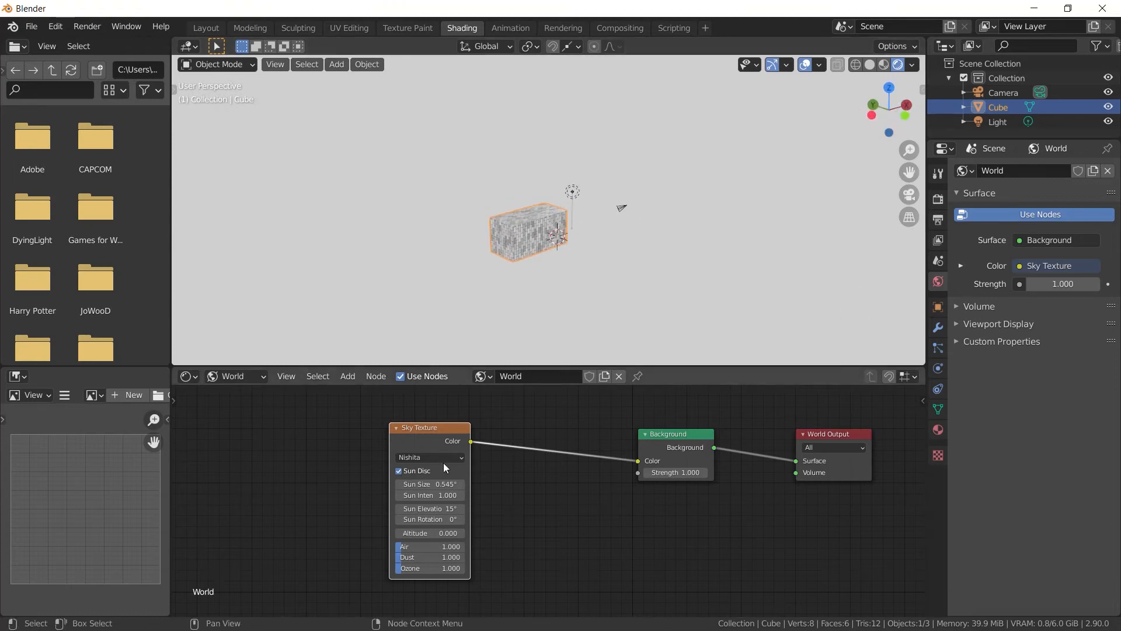
Change the scene's render engine to Cycles and view the block against the rendered Nishita sky
{"action": "left_click", "coordinate": [938, 175]}
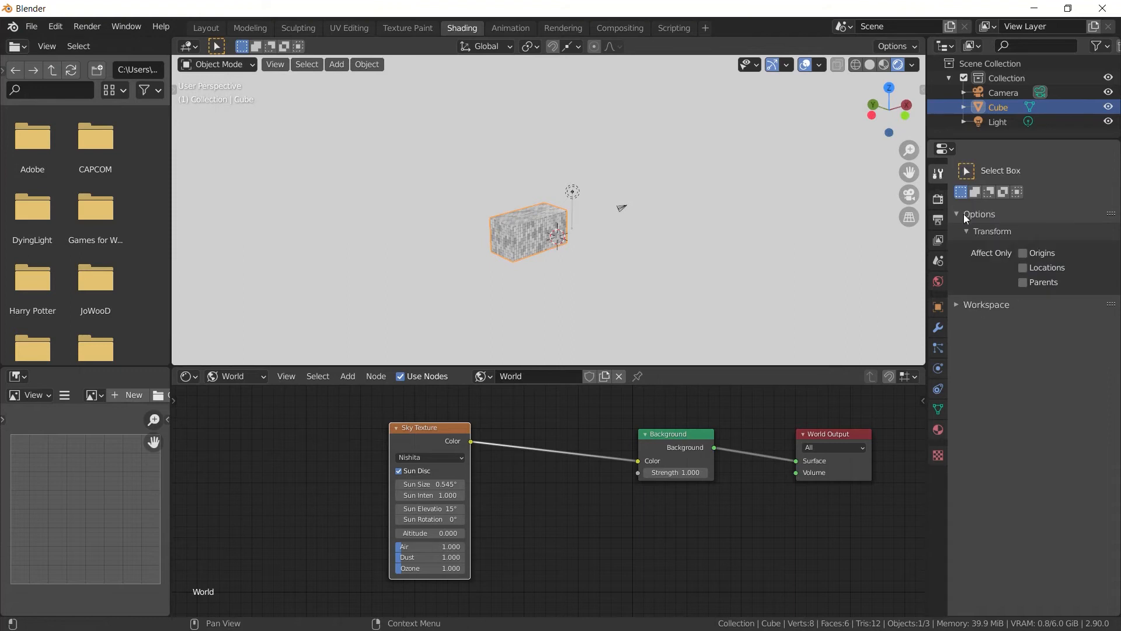
{"action": "left_click", "coordinate": [938, 199]}
{"action": "left_click", "coordinate": [1084, 171]}
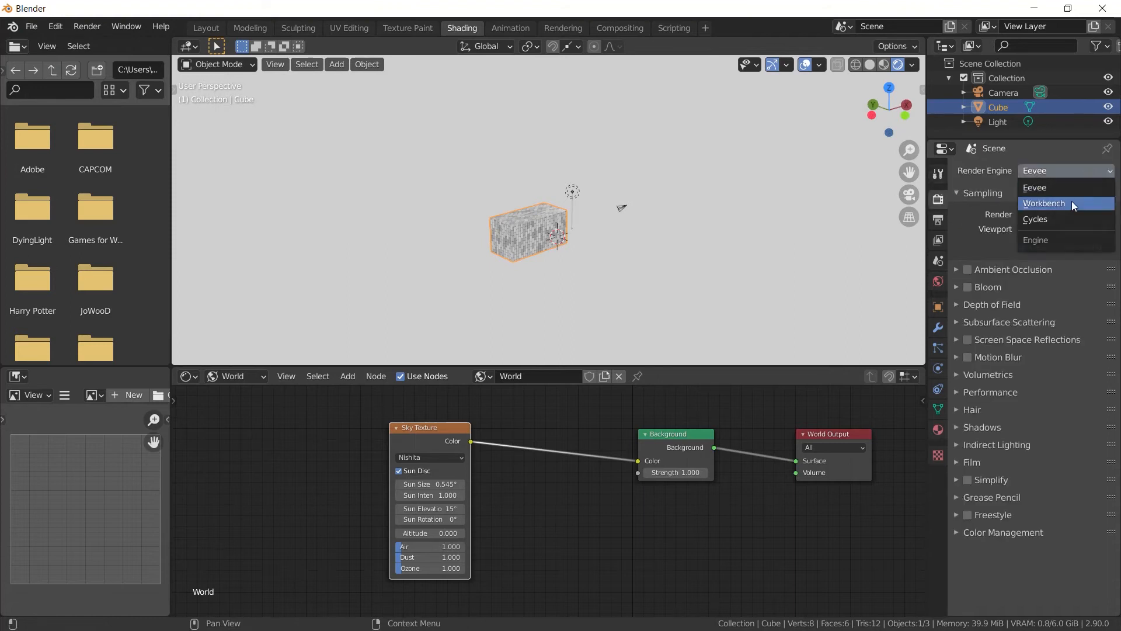
{"action": "left_click", "coordinate": [1055, 214]}
{"action": "middle_click_drag", "start_coordinate": [585, 205], "coordinate": [435, 179]}
{"action": "scroll", "coordinate": [542, 232], "scroll_direction": "down", "scroll_amount": 1}
{"action": "middle_click_drag", "start_coordinate": [601, 236], "coordinate": [706, 243]}
{"action": "scroll", "coordinate": [706, 244], "scroll_direction": "up", "scroll_amount": 6}
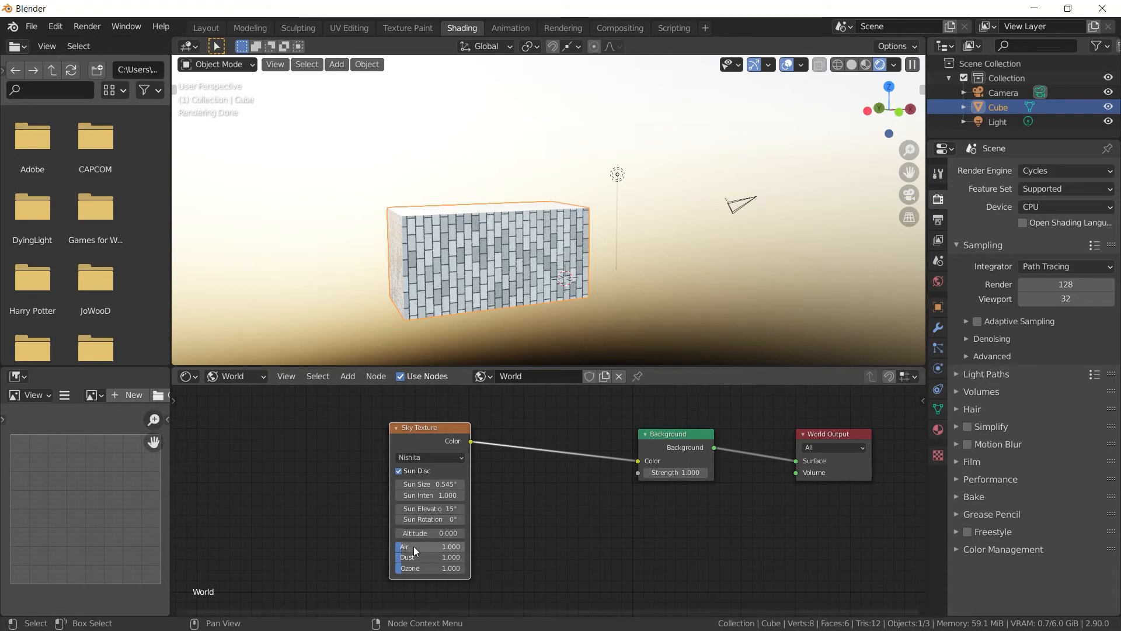
Set the Sky Texture's Air to 1.491, Dust to 2.718 and Ozone to 2.411
{"action": "mouse_move", "coordinate": [420, 547]}
{"action": "left_mouse_down"}
{"action": "mouse_move", "coordinate": [453, 549]}
{"action": "mouse_move", "coordinate": [445, 558]}
{"action": "mouse_move", "coordinate": [444, 547]}
{"action": "mouse_move", "coordinate": [414, 548]}
{"action": "mouse_move", "coordinate": [428, 567]}
{"action": "mouse_move", "coordinate": [415, 557]}
{"action": "mouse_move", "coordinate": [406, 567]}
{"action": "mouse_move", "coordinate": [402, 547]}
{"action": "left_mouse_up"}
{"action": "scroll", "coordinate": [591, 302], "scroll_direction": "down", "scroll_amount": 2}
{"action": "middle_click_drag", "start_coordinate": [591, 301], "coordinate": [559, 292]}
{"action": "scroll", "coordinate": [562, 303], "scroll_direction": "up", "scroll_amount": 3}
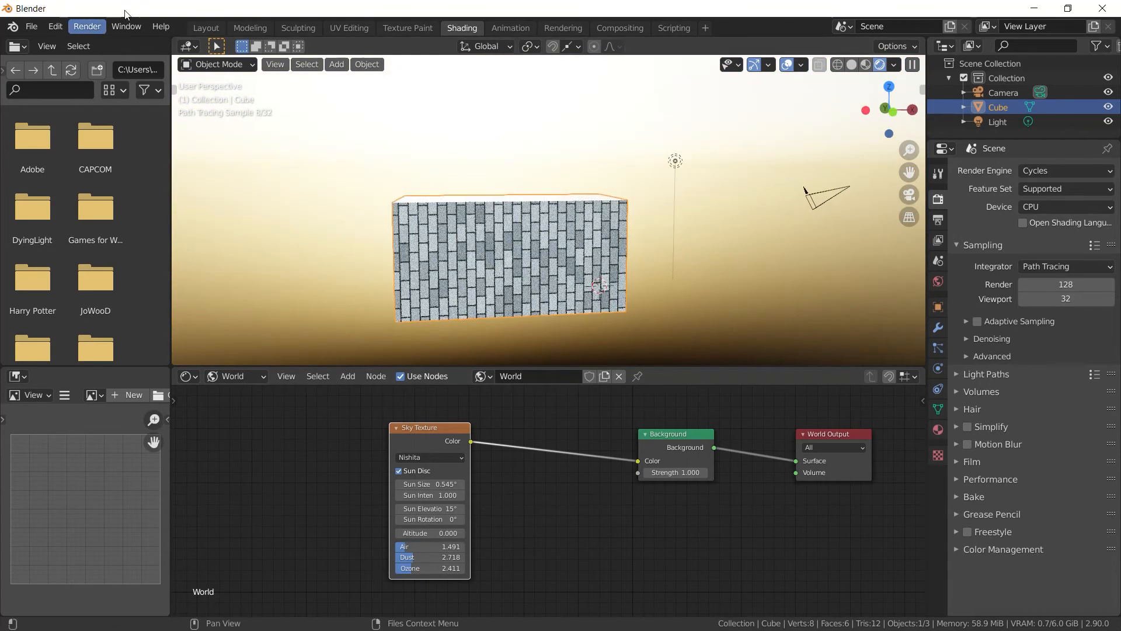
Switch to the Layout workspace and display the brick block up close in Rendered shading
{"action": "left_click", "coordinate": [205, 27]}
{"action": "left_click", "coordinate": [899, 65]}
{"action": "mouse_move", "coordinate": [763, 345]}
{"action": "middle_mouse_down"}
{"action": "mouse_move", "coordinate": [839, 329]}
{"action": "mouse_move", "coordinate": [807, 336]}
{"action": "middle_mouse_up"}
{"action": "middle_click_drag", "start_coordinate": [782, 290], "coordinate": [741, 325], "text": "shift"}
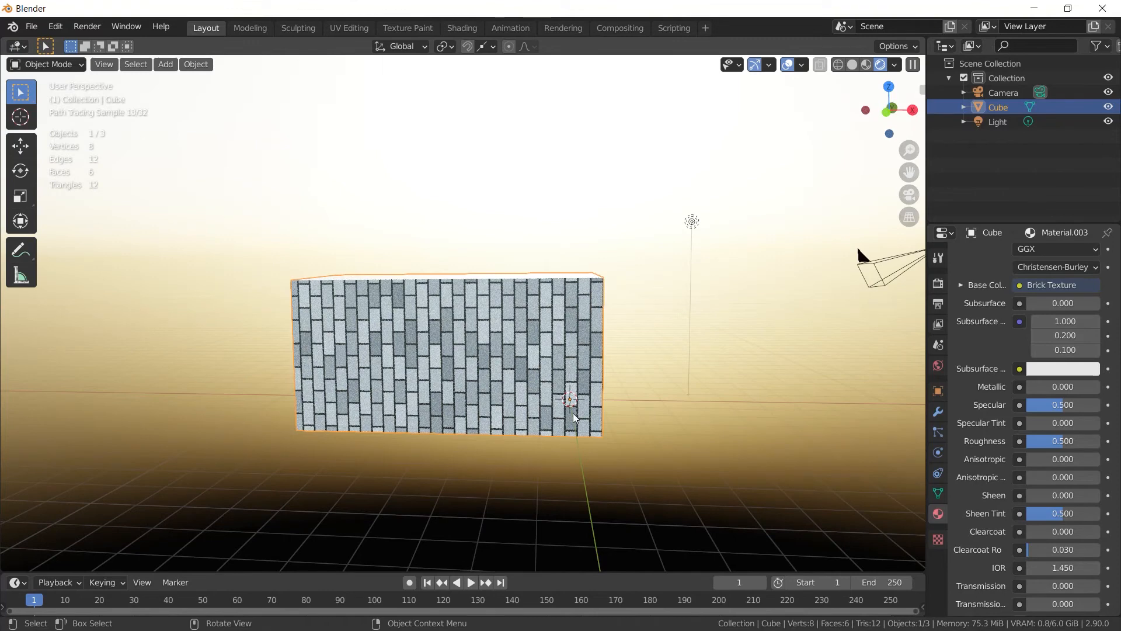
{"action": "scroll", "coordinate": [574, 416], "scroll_direction": "up", "scroll_amount": 3}
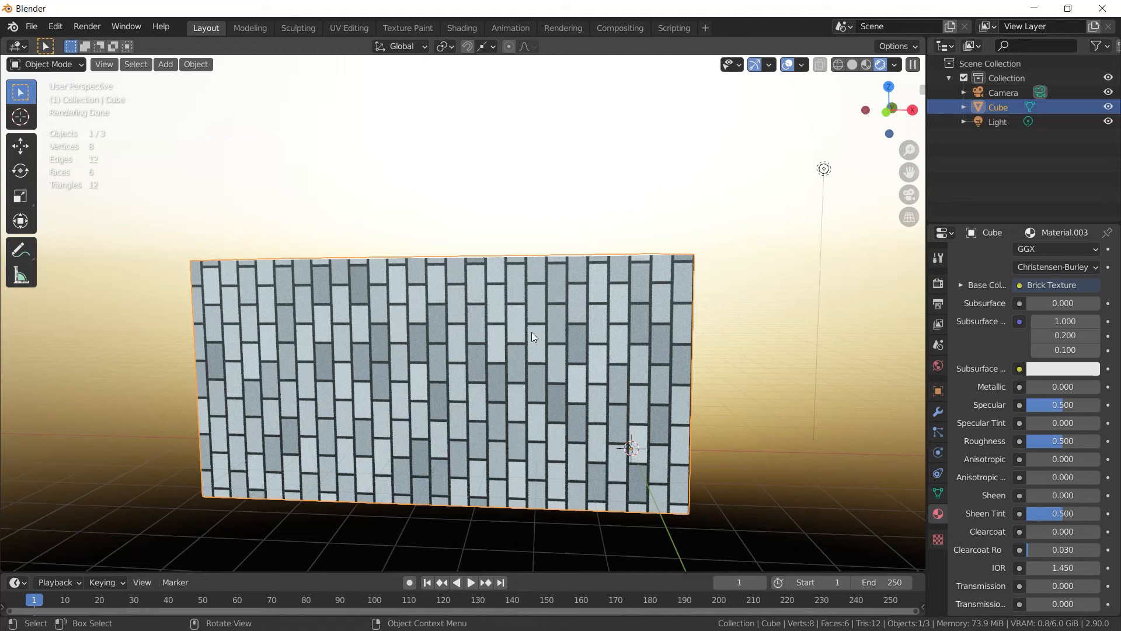
Set the Cycles render device to GPU Compute
{"action": "left_click", "coordinate": [937, 260]}
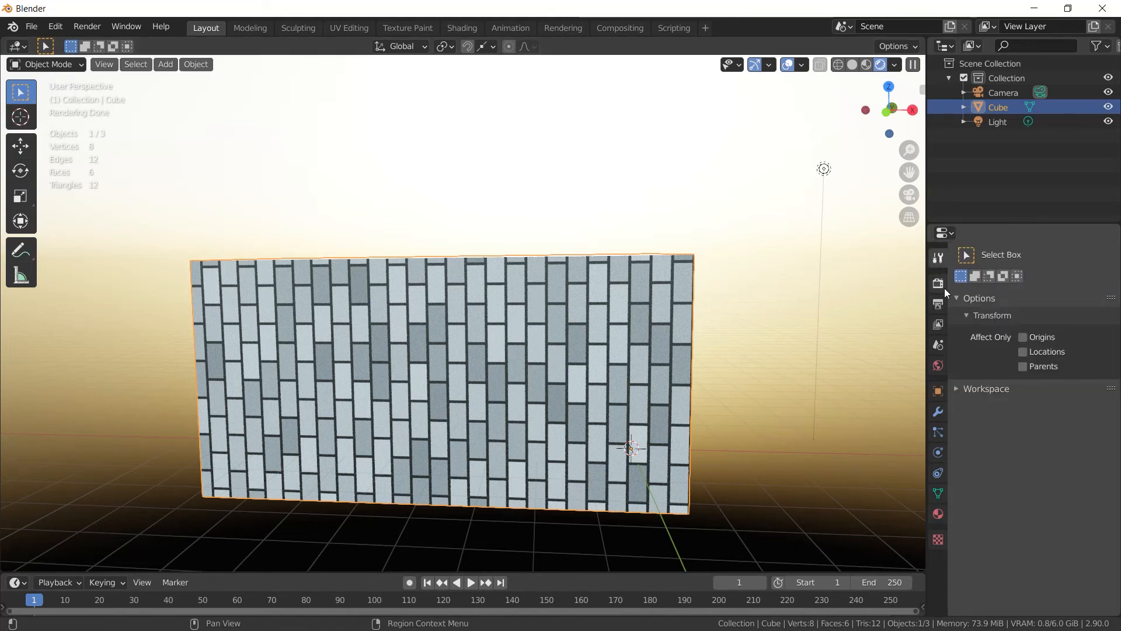
{"action": "left_click", "coordinate": [944, 288]}
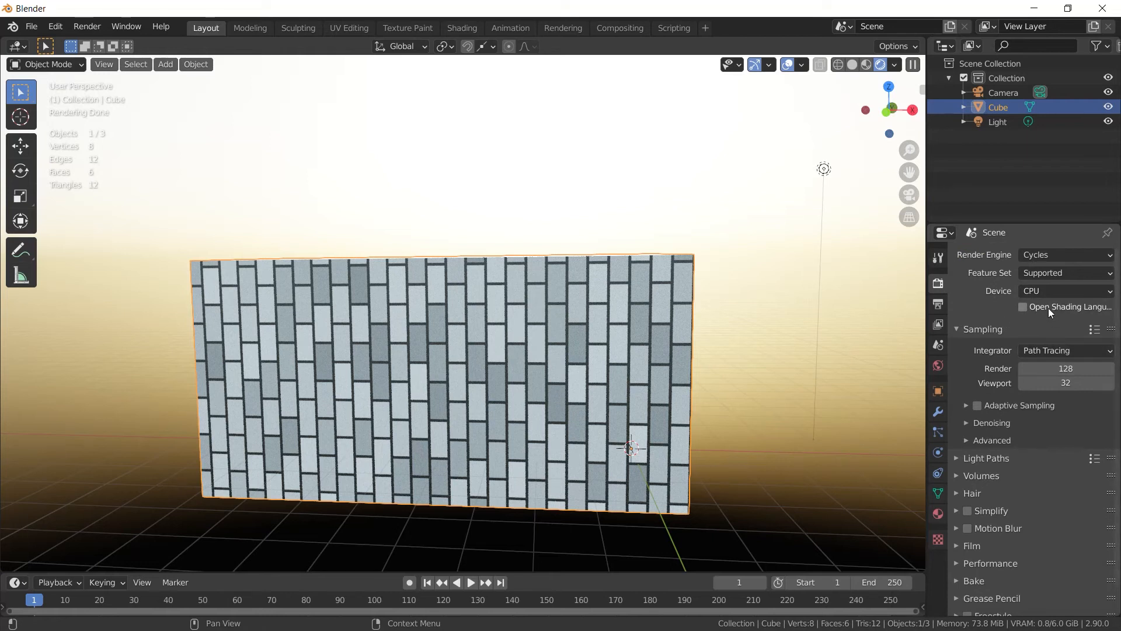
{"action": "left_click", "coordinate": [1042, 290]}
{"action": "left_click", "coordinate": [1039, 324]}
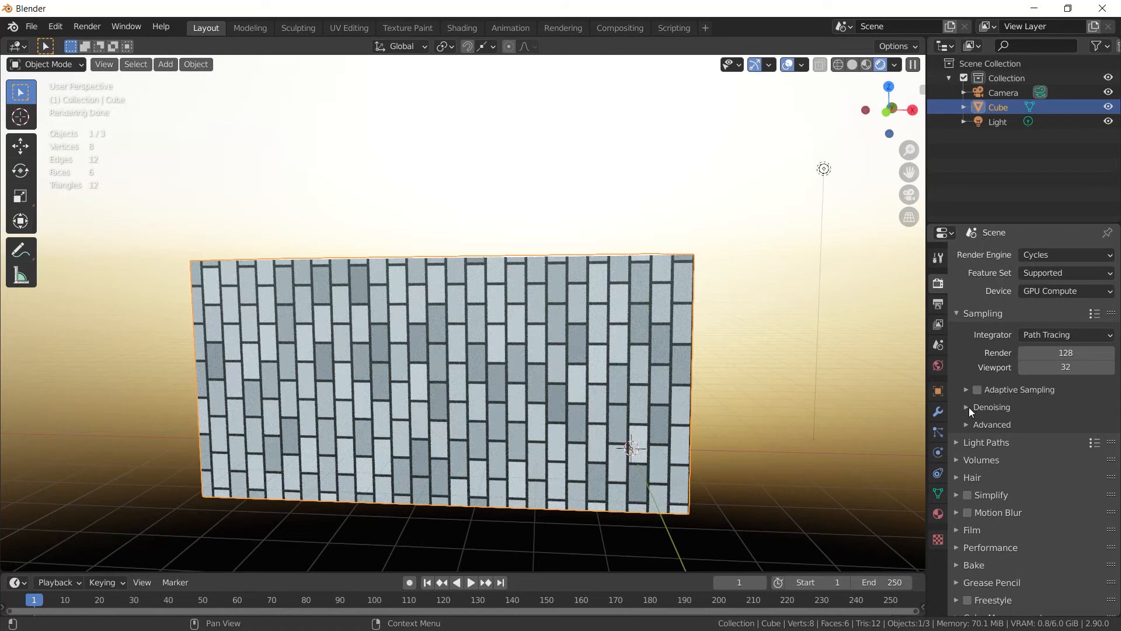
Enable viewport denoising with the Automatic denoiser and inspect the brick block from several angles
{"action": "left_click", "coordinate": [969, 408]}
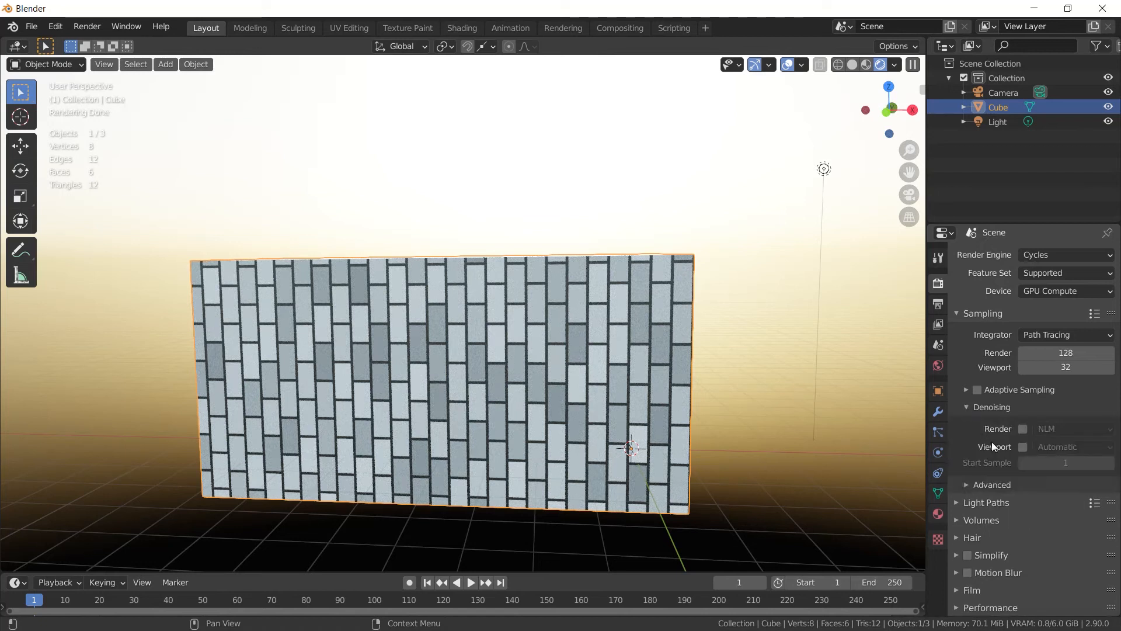
{"action": "left_click", "coordinate": [1022, 448]}
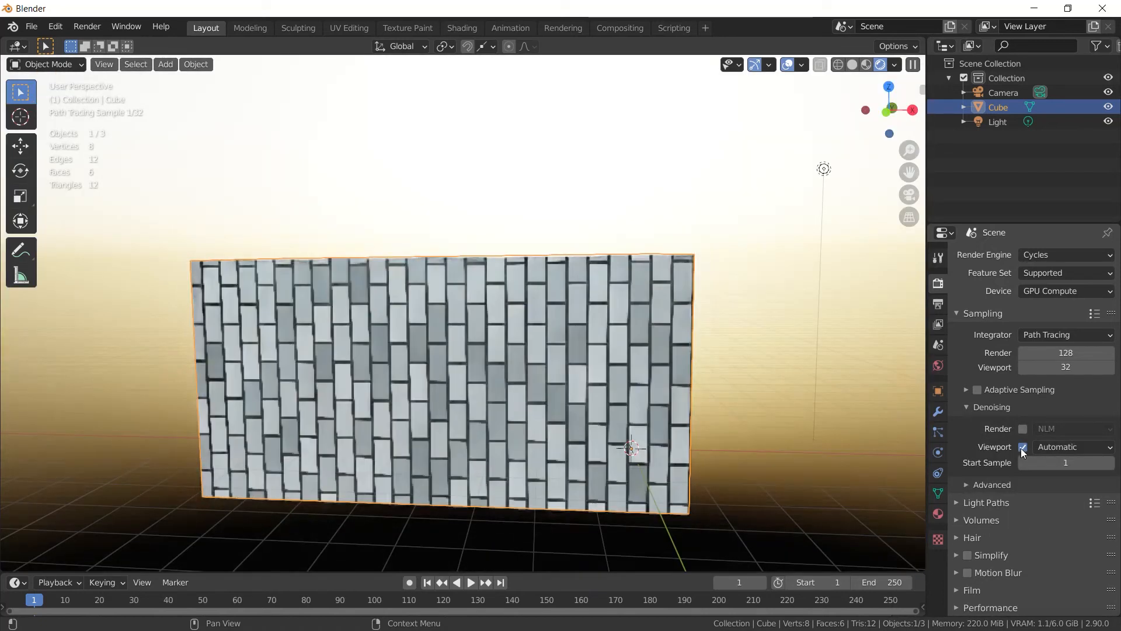
{"action": "middle_click_drag", "start_coordinate": [712, 400], "coordinate": [368, 304]}
{"action": "middle_click_drag", "start_coordinate": [684, 429], "coordinate": [621, 382]}
{"action": "middle_click_drag", "start_coordinate": [658, 199], "coordinate": [625, 240]}
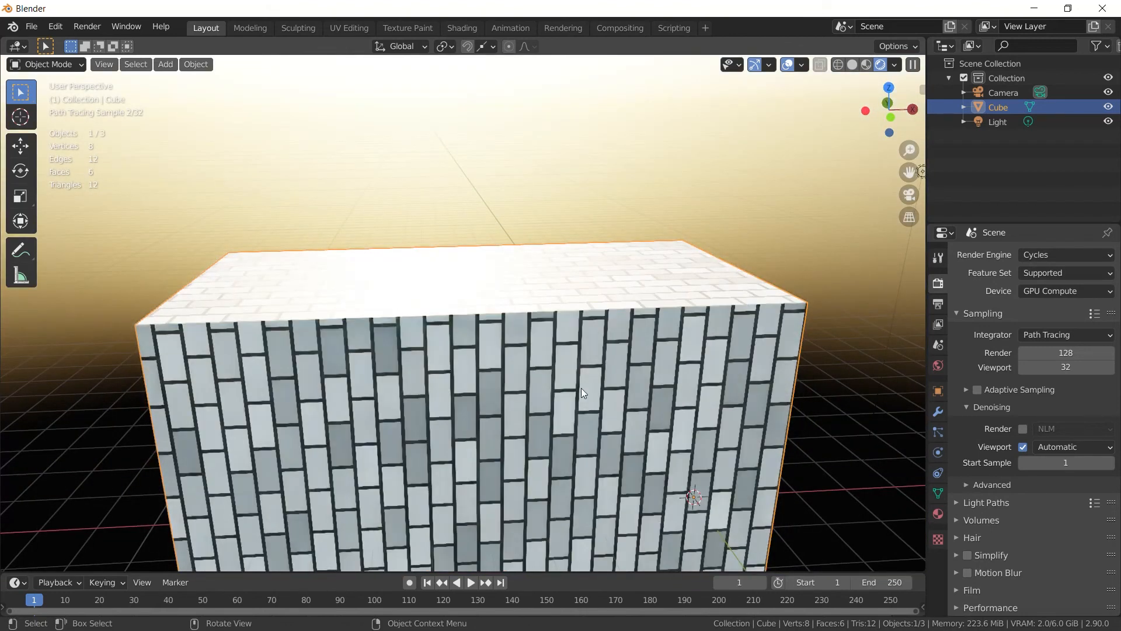
{"action": "scroll", "coordinate": [612, 398], "scroll_direction": "down", "scroll_amount": 4}
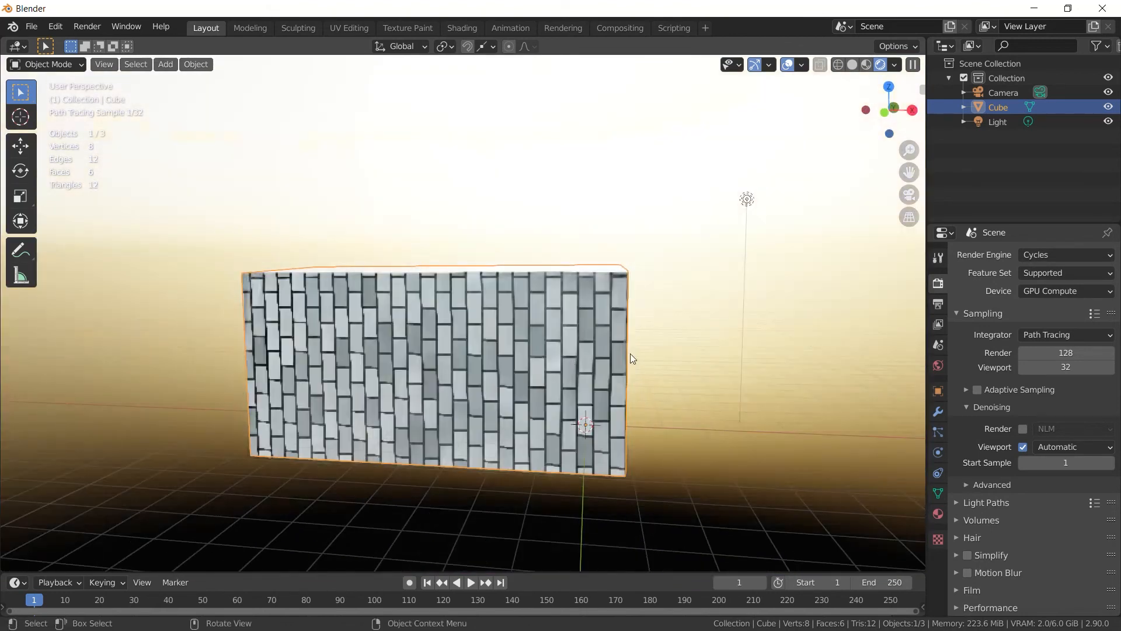
{"action": "middle_click_drag", "start_coordinate": [549, 357], "coordinate": [750, 388]}
{"action": "scroll", "coordinate": [701, 383], "scroll_direction": "up", "scroll_amount": 4}
{"action": "scroll", "coordinate": [701, 383], "scroll_direction": "down", "scroll_amount": 2}
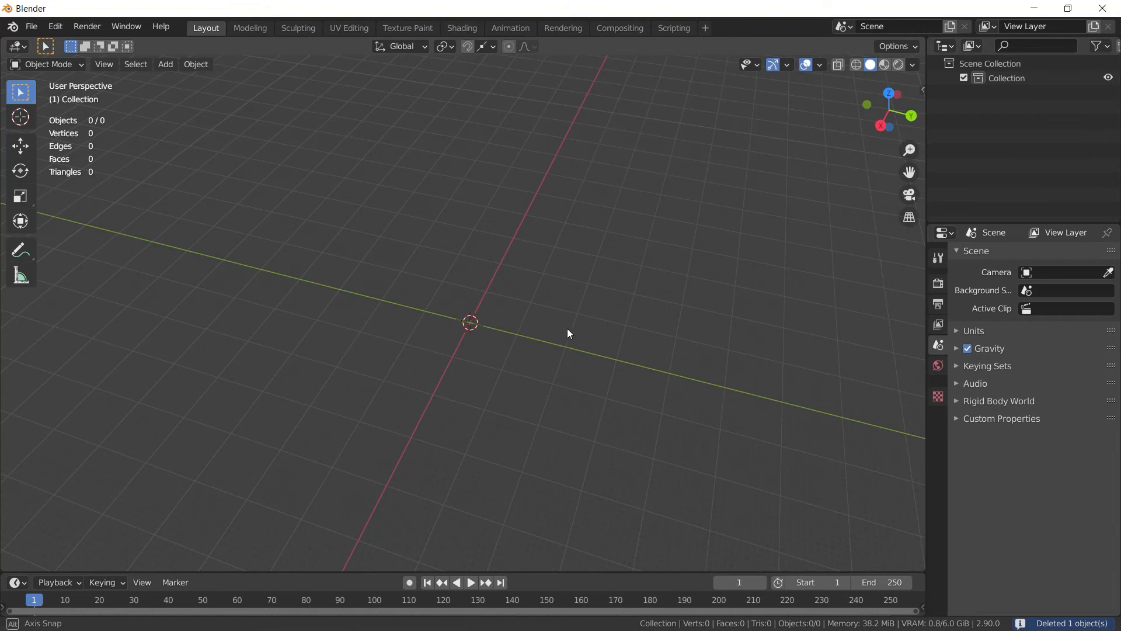
Add a cube mesh at the world origin of the empty scene
{"action": "middle_click_drag", "start_coordinate": [566, 328], "coordinate": [623, 323]}
{"action": "middle_click_drag", "start_coordinate": [485, 286], "coordinate": [433, 268]}
{"action": "key", "text": "shift+a"}
{"action": "mouse_move", "coordinate": [428, 267]}
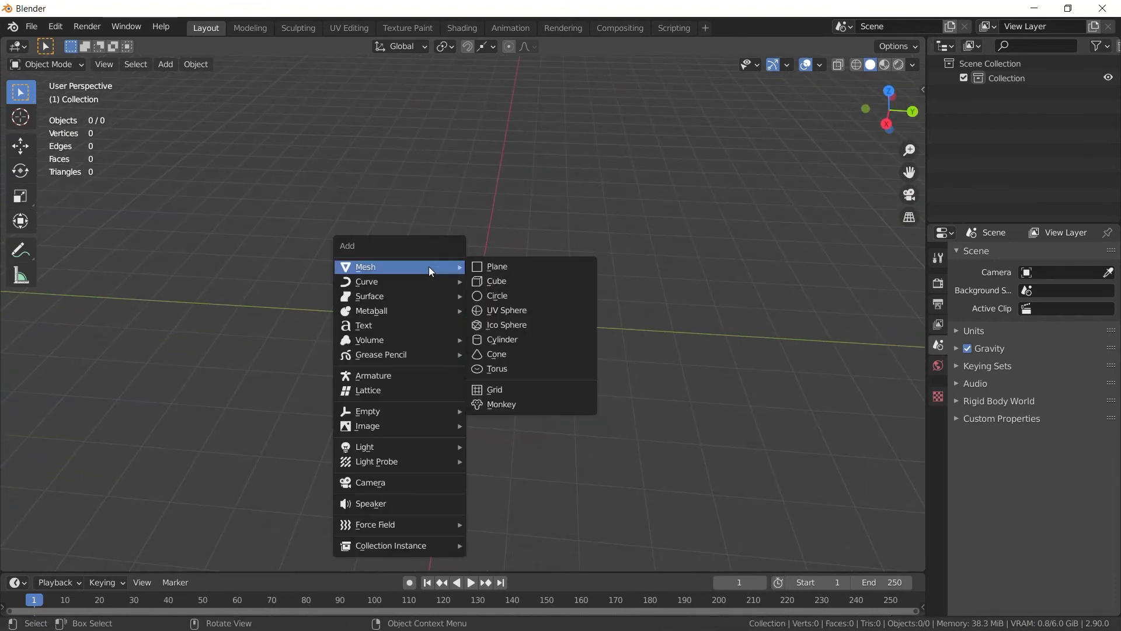
{"action": "left_click", "coordinate": [488, 280]}
{"action": "scroll", "coordinate": [534, 365], "scroll_direction": "up", "scroll_amount": 3}
{"action": "middle_click_drag", "start_coordinate": [534, 364], "coordinate": [473, 331], "text": "shift"}
Add an Ocean modifier to the cube and look over the generated surface from different sides
{"action": "left_click", "coordinate": [997, 257]}
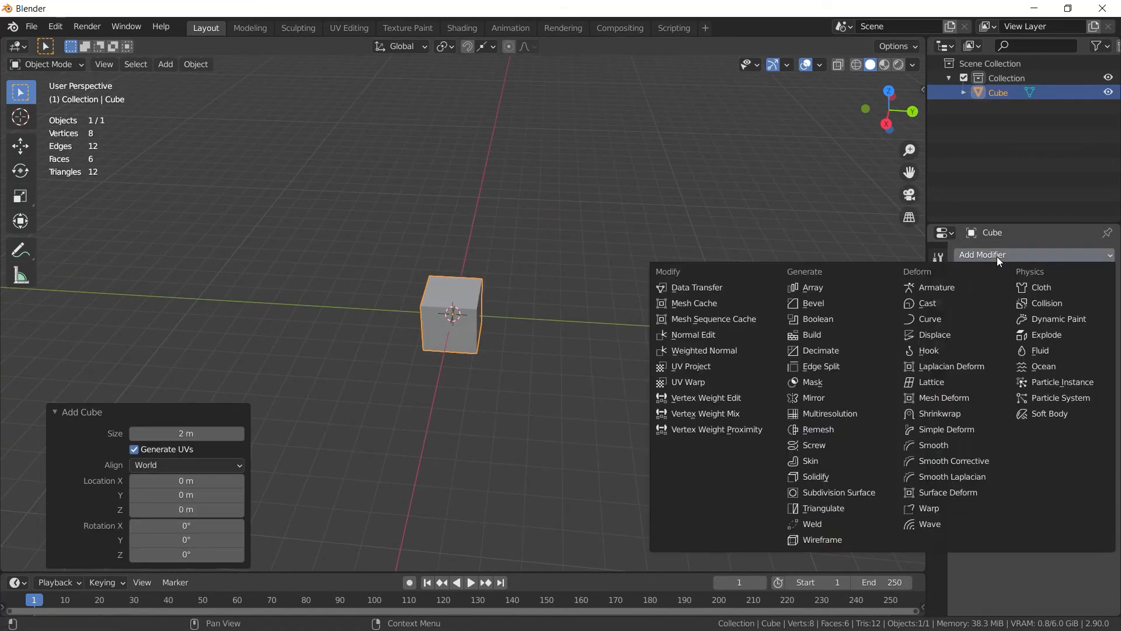
{"action": "left_click", "coordinate": [1049, 368]}
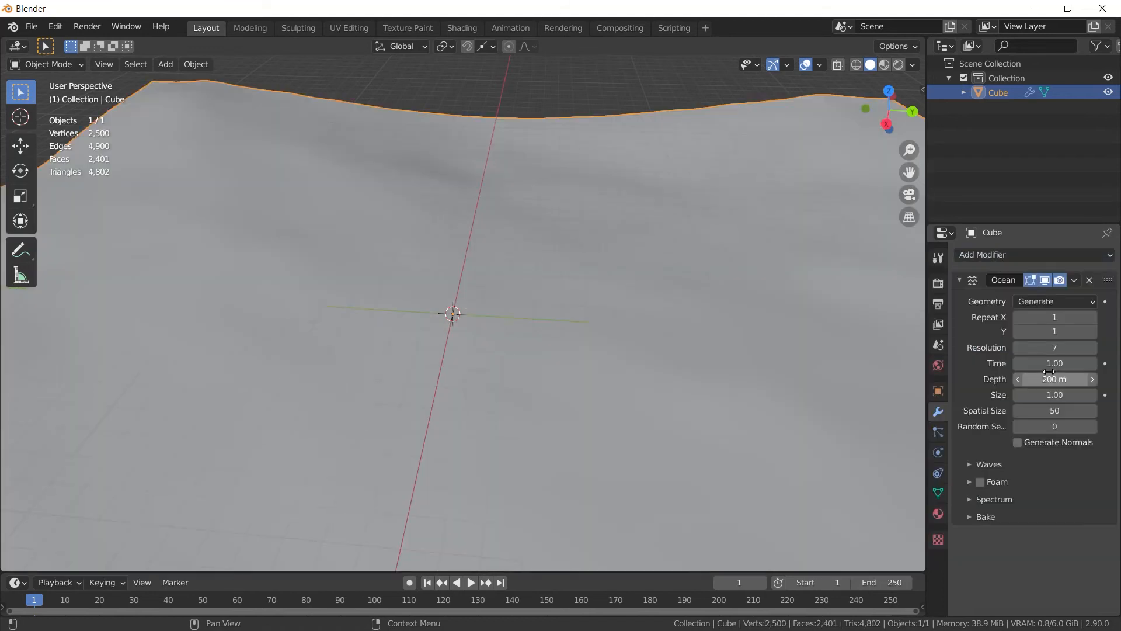
{"action": "middle_click_drag", "start_coordinate": [505, 402], "coordinate": [586, 356]}
{"action": "middle_click_drag", "start_coordinate": [629, 480], "coordinate": [509, 356]}
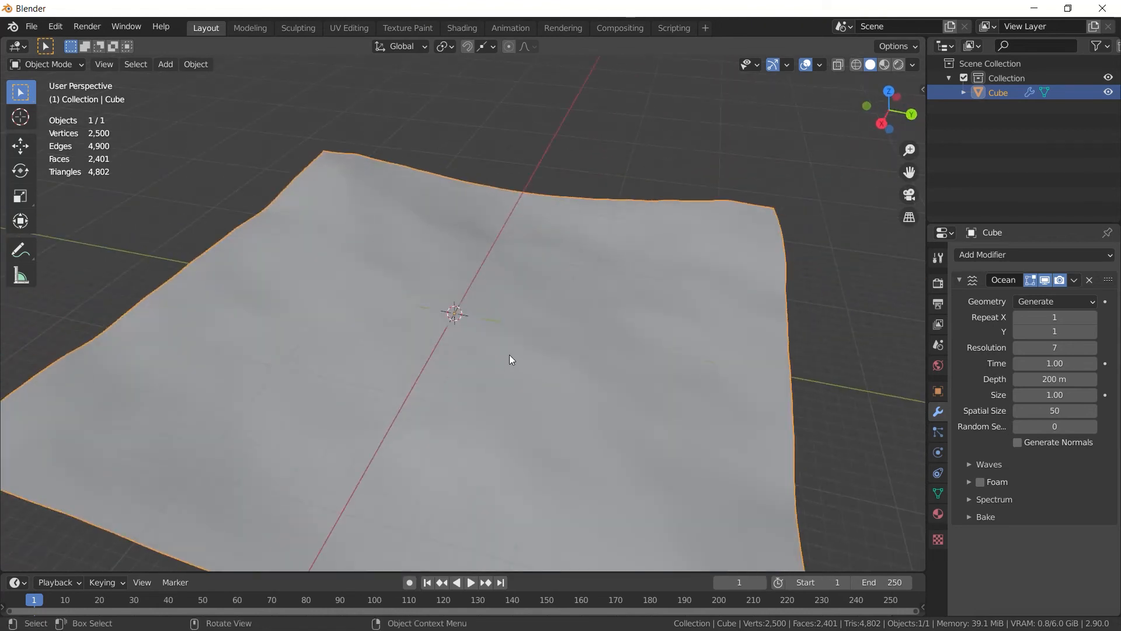
{"action": "middle_click_drag", "start_coordinate": [810, 423], "coordinate": [664, 398]}
{"action": "scroll", "coordinate": [723, 448], "scroll_direction": "up", "scroll_amount": 3}
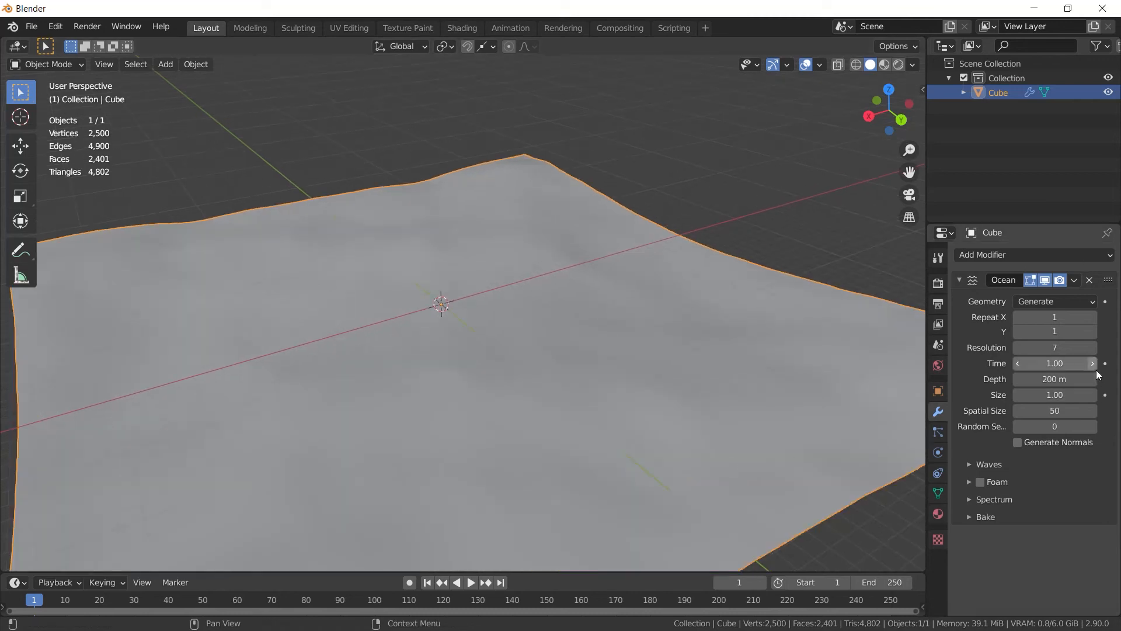
Set the Ocean modifier's Resolution to 8
{"action": "left_click", "coordinate": [1032, 349]}
{"action": "key", "text": "Return"}
{"action": "mouse_move", "coordinate": [1032, 396]}
{"action": "left_mouse_down"}
{"action": "mouse_move", "coordinate": [1067, 396]}
{"action": "mouse_move", "coordinate": [1034, 396]}
{"action": "left_mouse_up"}
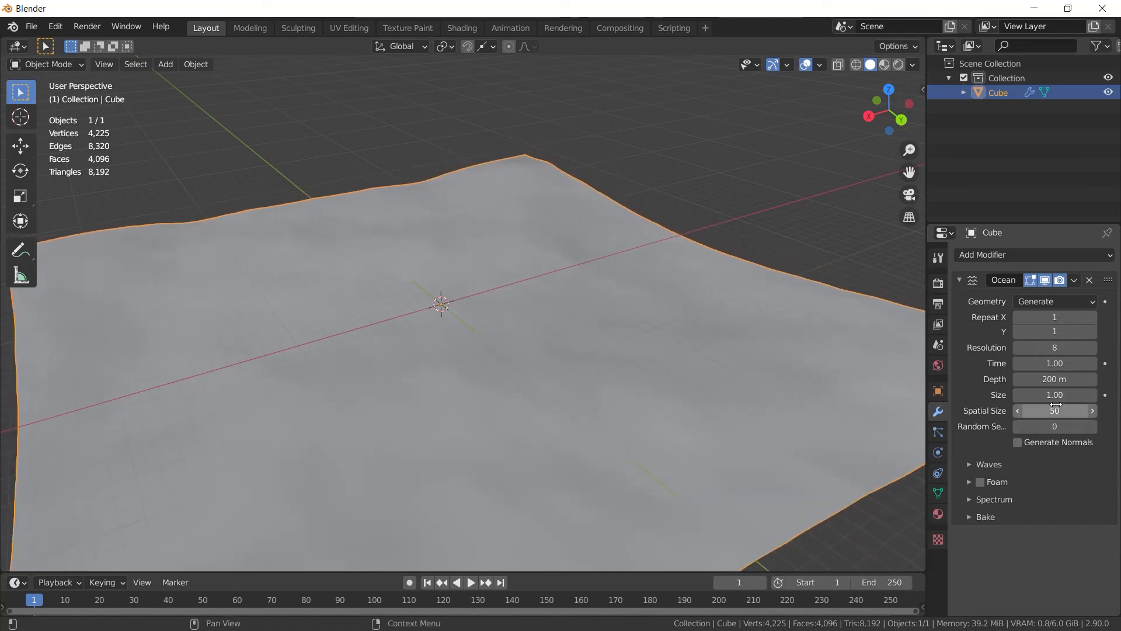
Set the ocean waves' Scale to 5.700 and Wind Velocity to 34.3 m/s
{"action": "left_click", "coordinate": [969, 464]}
{"action": "left_click_drag", "start_coordinate": [1056, 486], "coordinate": [1104, 485]}
{"action": "middle_click_drag", "start_coordinate": [689, 464], "coordinate": [971, 425]}
{"action": "scroll", "coordinate": [740, 493], "scroll_direction": "down", "scroll_amount": 3}
{"action": "scroll", "coordinate": [1000, 423], "scroll_direction": "down", "scroll_amount": 2}
{"action": "left_click_drag", "start_coordinate": [1029, 492], "coordinate": [1045, 492]}
{"action": "middle_click_drag", "start_coordinate": [877, 479], "coordinate": [339, 487]}
{"action": "scroll", "coordinate": [1002, 396], "scroll_direction": "up", "scroll_amount": 3}
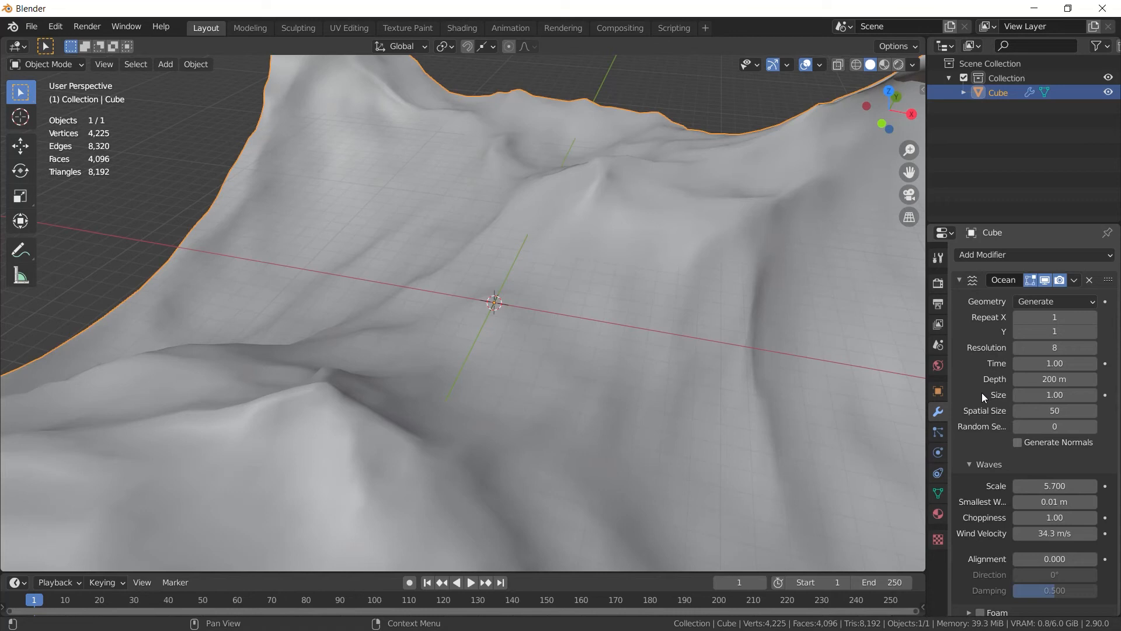
Delete the ocean object and add a new cube at the origin
{"action": "key", "text": "x"}
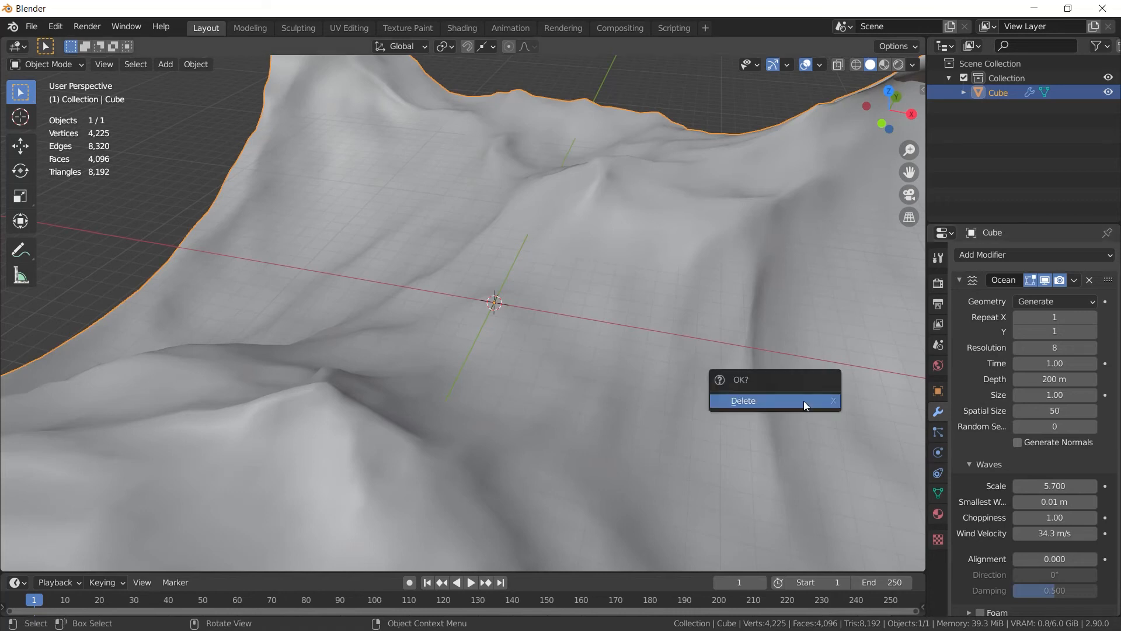
{"action": "left_click", "coordinate": [803, 400]}
{"action": "middle_click_drag", "start_coordinate": [603, 326], "coordinate": [565, 331]}
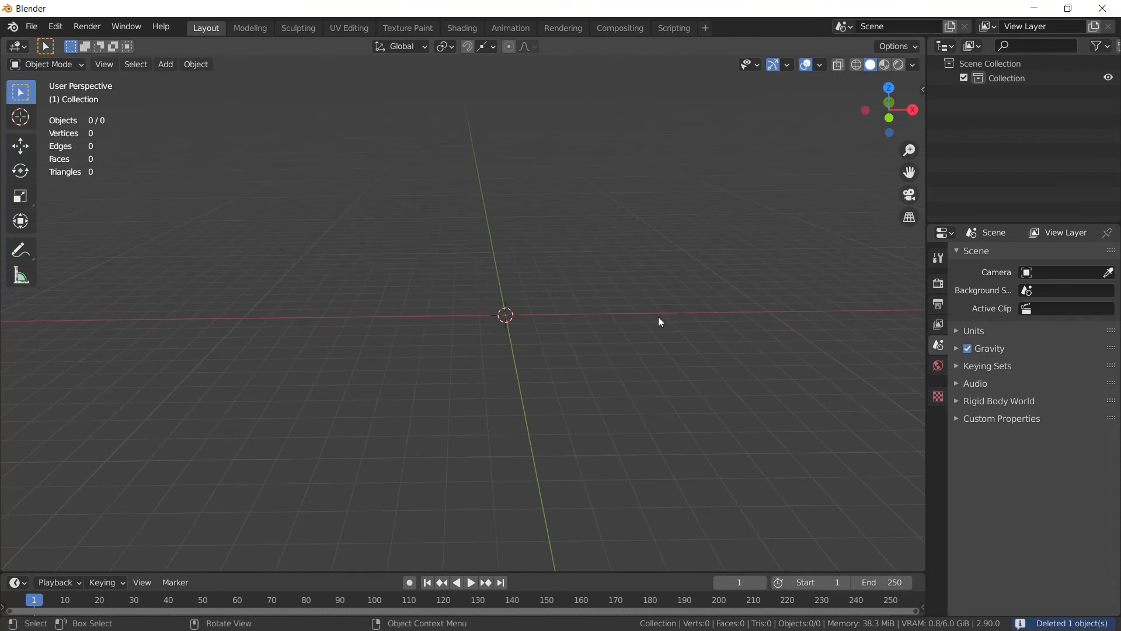
{"action": "middle_click_drag", "start_coordinate": [614, 313], "coordinate": [528, 344]}
{"action": "key", "text": "shift+a"}
{"action": "mouse_move", "coordinate": [498, 337]}
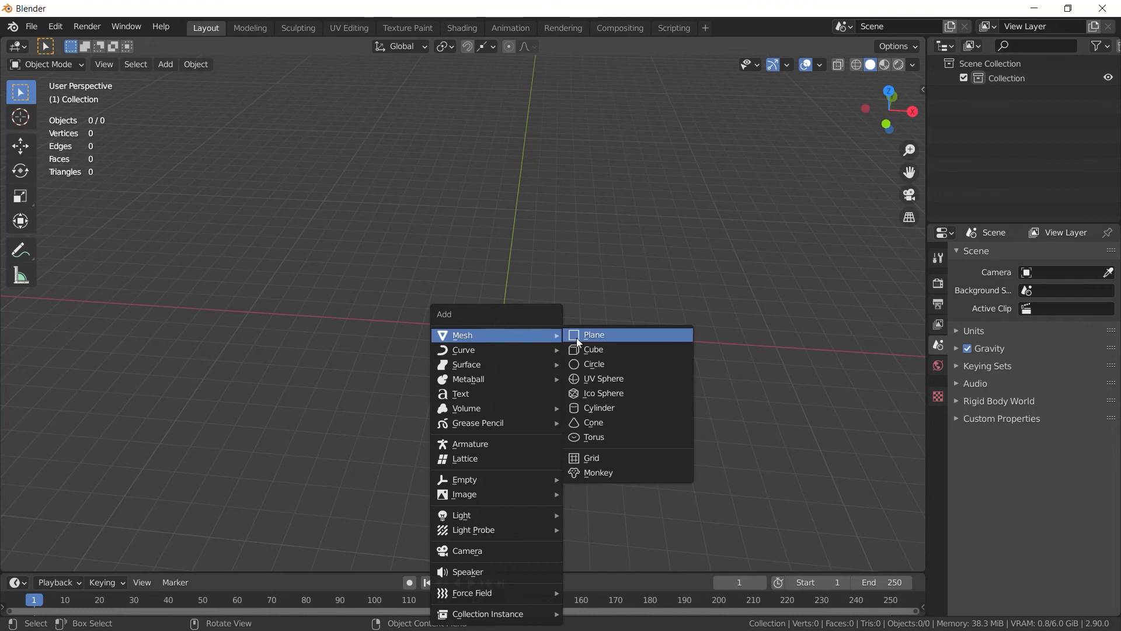
{"action": "left_click", "coordinate": [600, 343]}
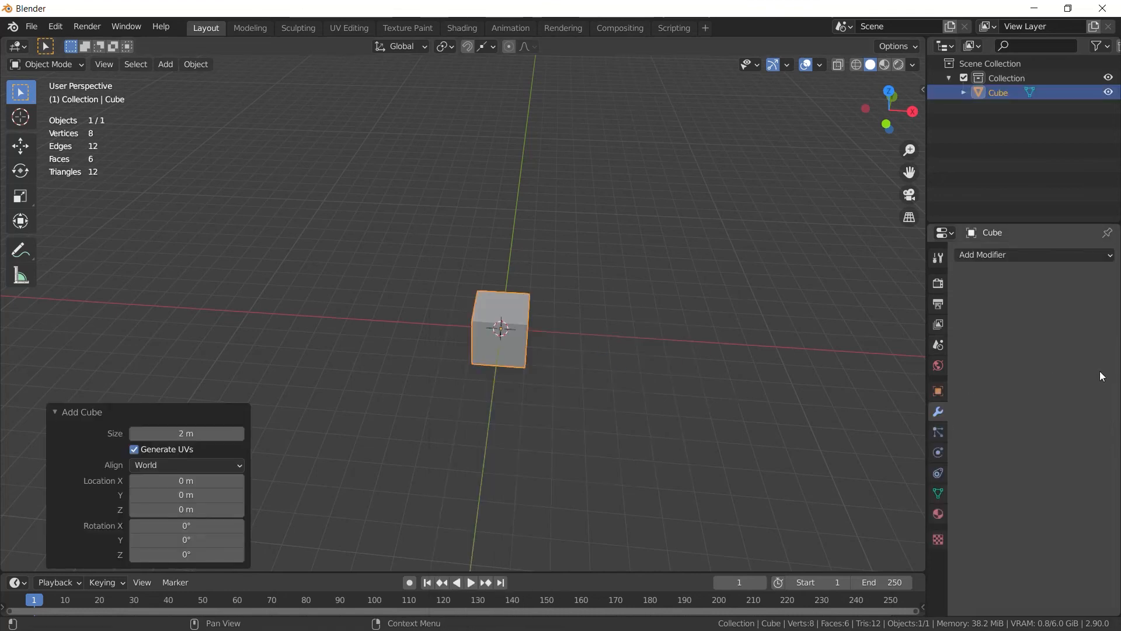
Add a Multiresolution modifier to the new cube
{"action": "left_click", "coordinate": [1036, 257]}
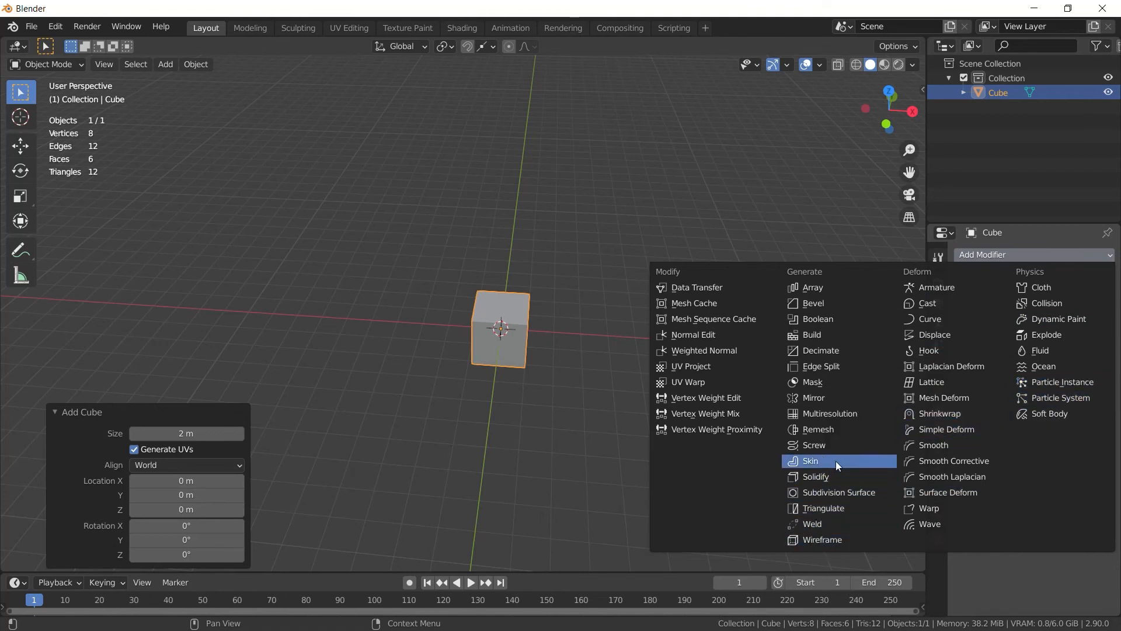
{"action": "left_click", "coordinate": [828, 413]}
{"action": "scroll", "coordinate": [543, 413], "scroll_direction": "up", "scroll_amount": 4}
{"action": "middle_click_drag", "start_coordinate": [553, 419], "coordinate": [578, 437]}
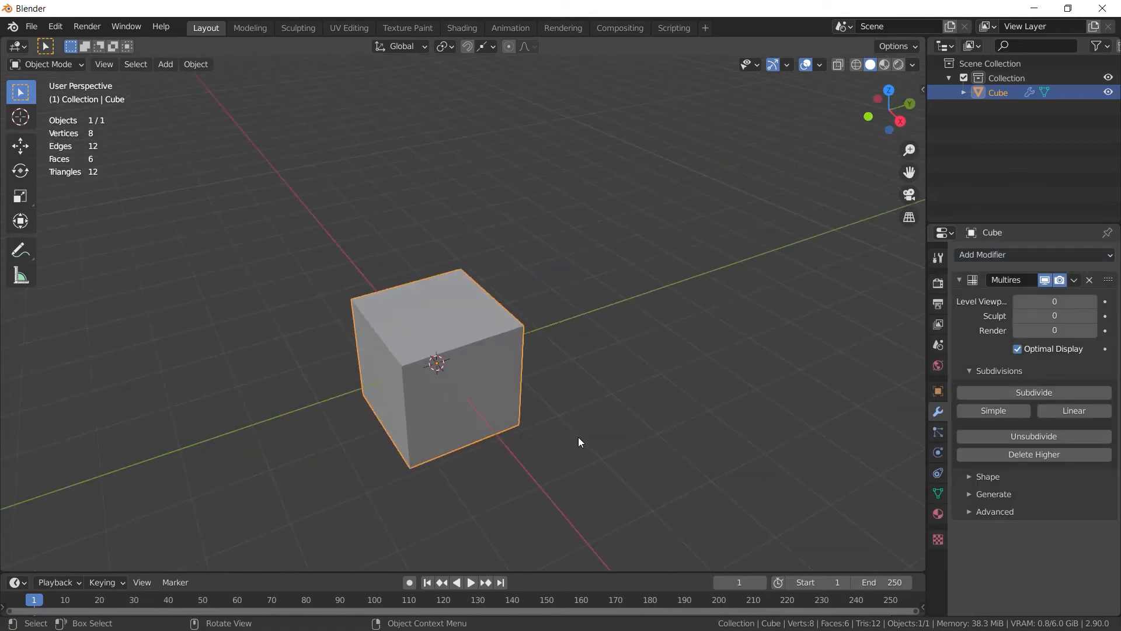
Subdivide the cube four times in the Multiresolution modifier and view it up close
{"action": "left_click", "coordinate": [1035, 391]}
{"action": "left_click", "coordinate": [1035, 390]}
{"action": "left_click", "coordinate": [1035, 391]}
{"action": "left_click", "coordinate": [1036, 391]}
{"action": "middle_click_drag", "start_coordinate": [631, 435], "coordinate": [692, 357]}
{"action": "scroll", "coordinate": [432, 422], "scroll_direction": "up", "scroll_amount": 5}
{"action": "middle_click_drag", "start_coordinate": [861, 353], "coordinate": [910, 387]}
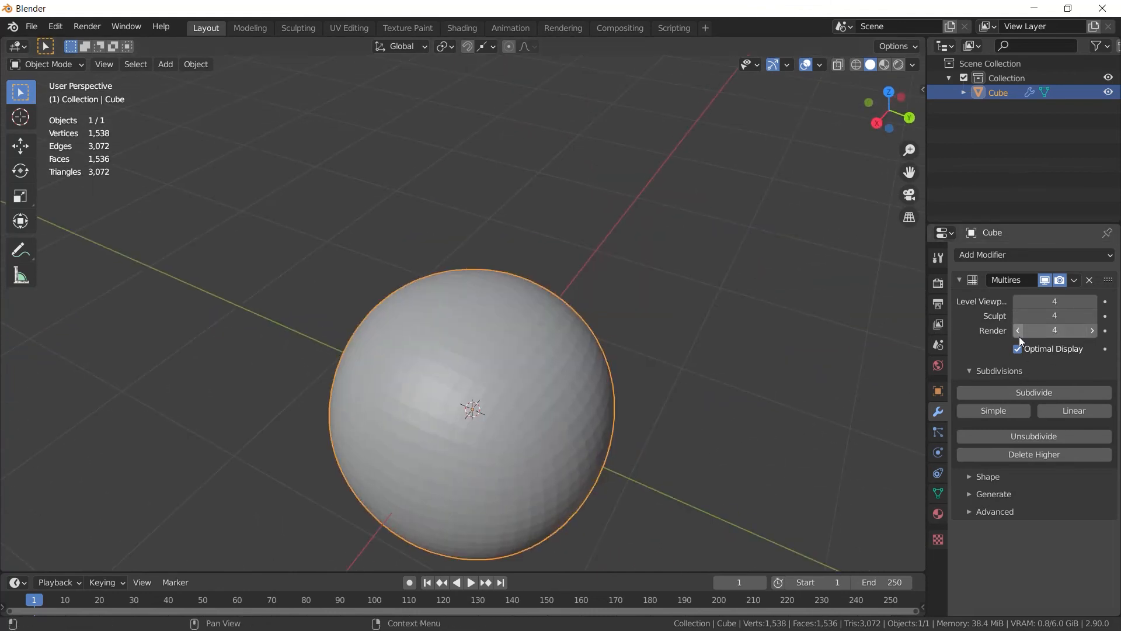
Lower the Multiresolution viewport level step by step to 0 and raise it back to 4
{"action": "left_click", "coordinate": [1019, 305]}
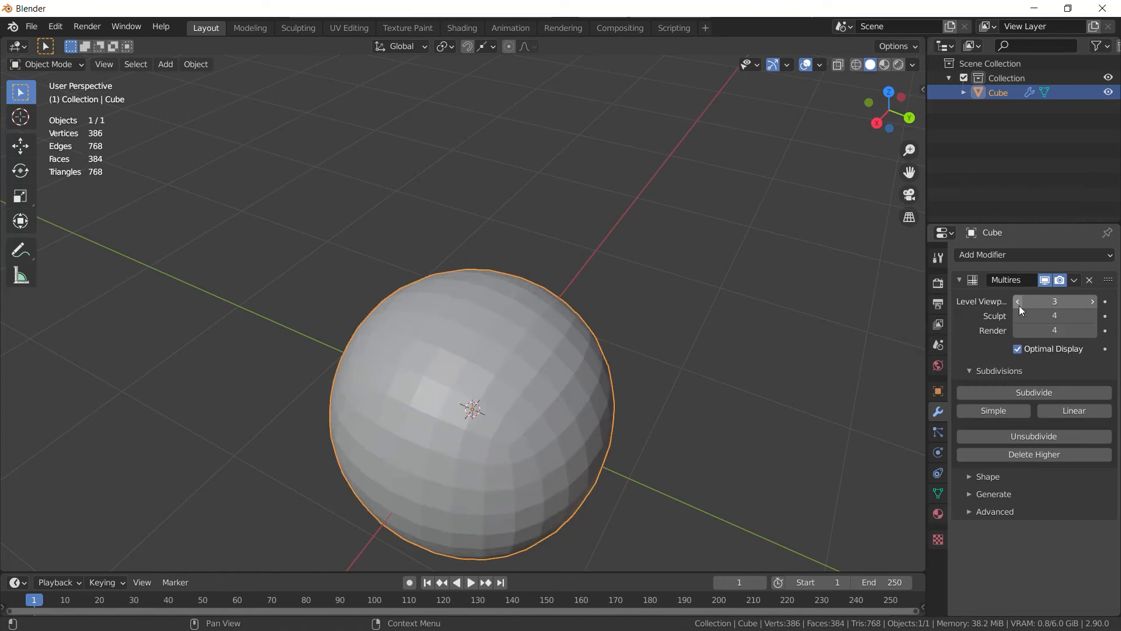
{"action": "left_click", "coordinate": [1018, 301]}
{"action": "left_click", "coordinate": [1018, 301]}
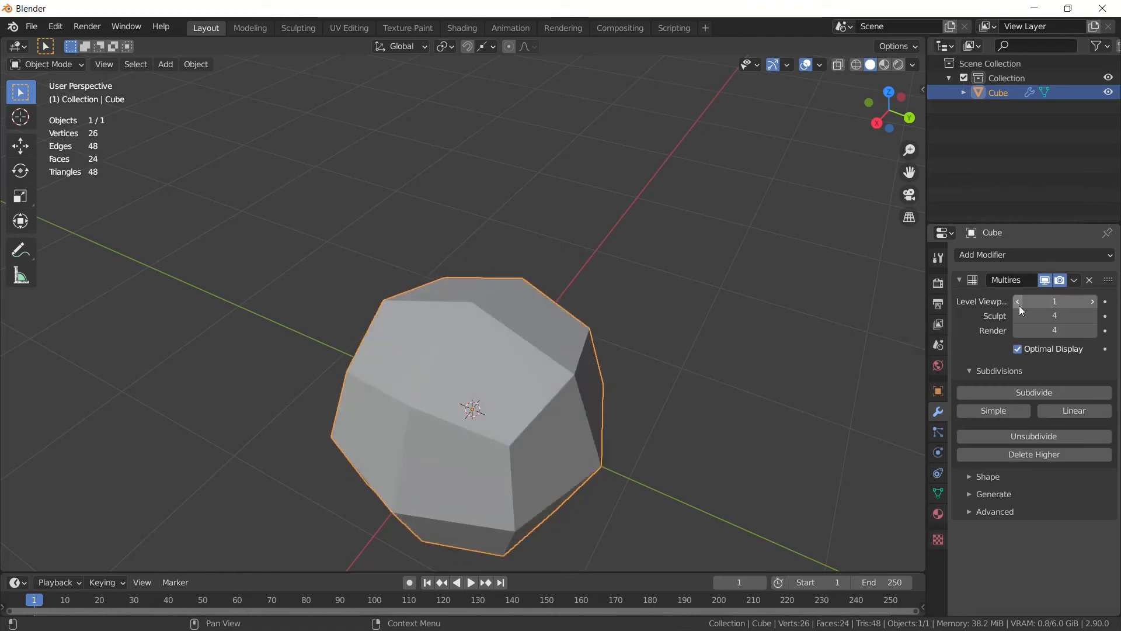
{"action": "left_click", "coordinate": [1018, 301]}
{"action": "left_click", "coordinate": [1089, 303]}
{"action": "left_click", "coordinate": [1090, 303]}
{"action": "left_click", "coordinate": [1090, 303]}
{"action": "left_click", "coordinate": [1092, 302]}
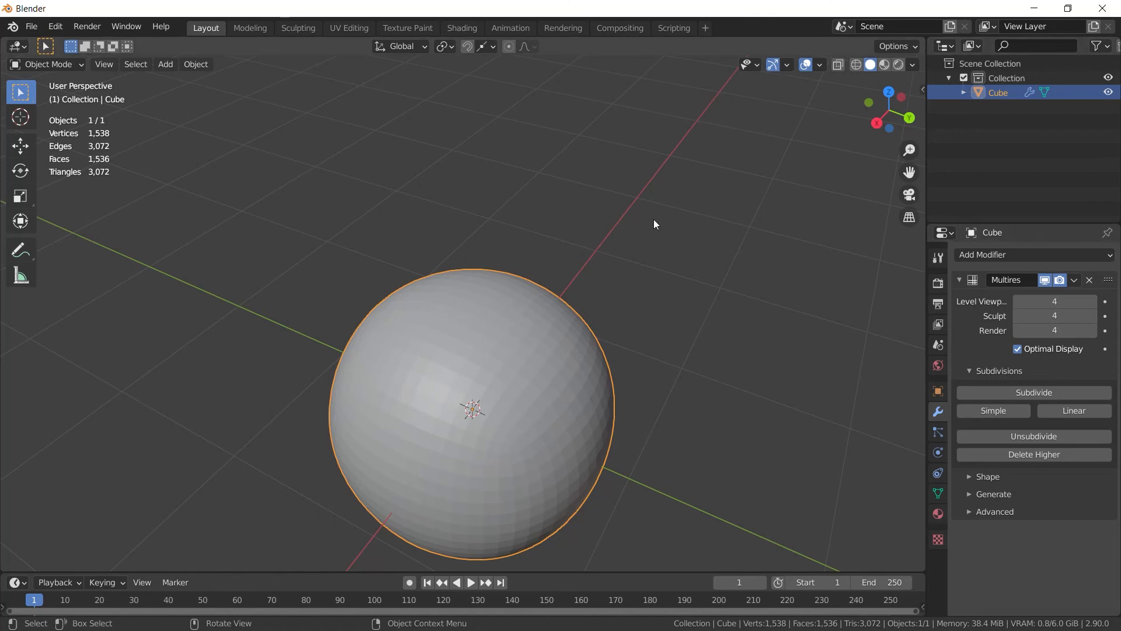
Switch the object to Sculpt Mode and subdivide it once more to level 5
{"action": "left_click", "coordinate": [47, 64]}
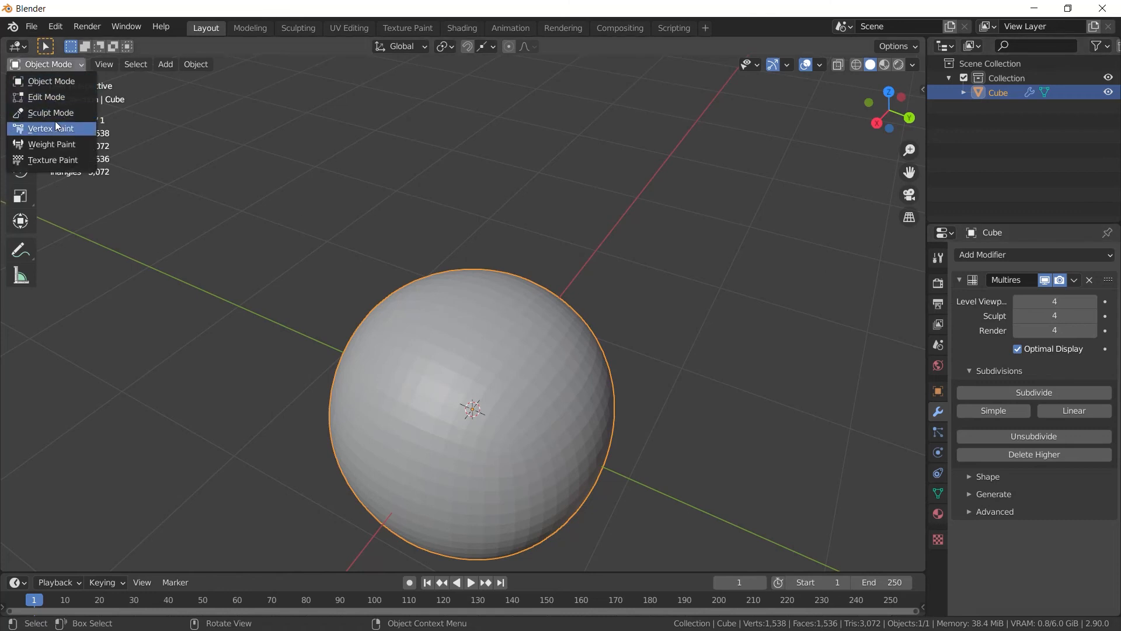
{"action": "left_click", "coordinate": [53, 117]}
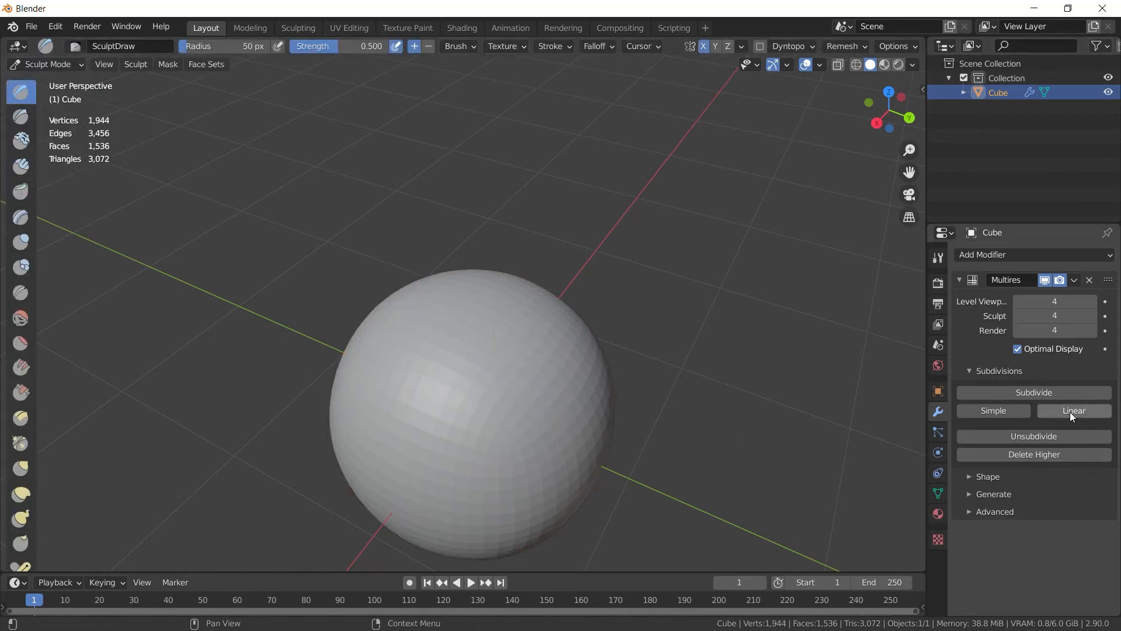
{"action": "left_click", "coordinate": [1020, 397]}
{"action": "middle_click_drag", "start_coordinate": [744, 431], "coordinate": [752, 375], "text": "shift"}
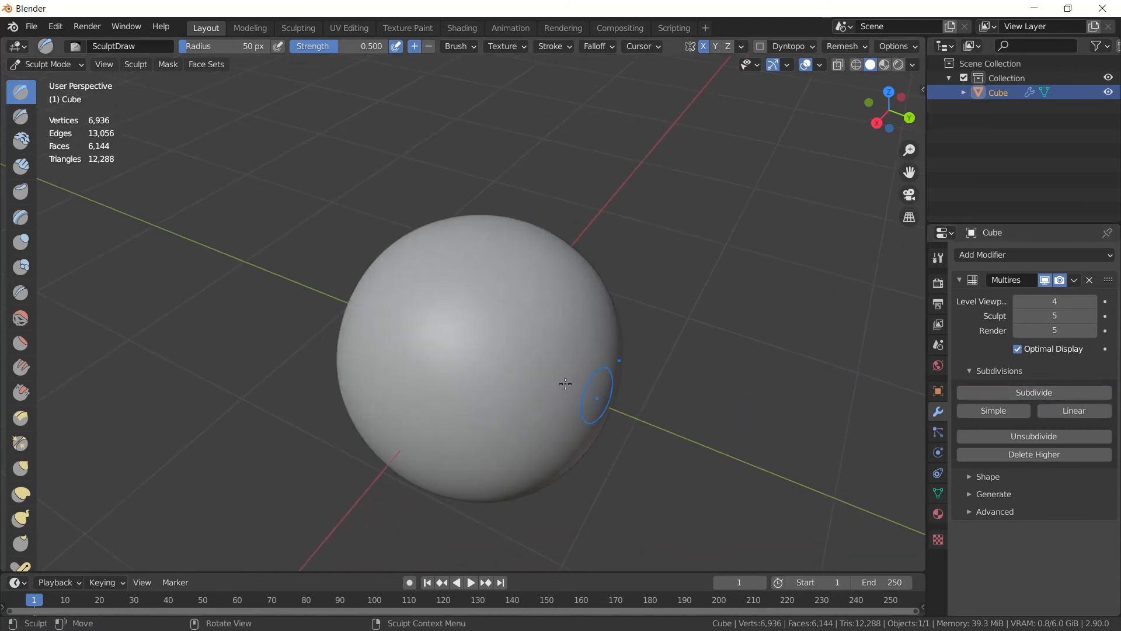
Sculpt raised strokes across the front of the sphere with the Draw brush
{"action": "mouse_move", "coordinate": [515, 323]}
{"action": "left_mouse_down"}
{"action": "mouse_move", "coordinate": [621, 354]}
{"action": "mouse_move", "coordinate": [528, 343]}
{"action": "mouse_move", "coordinate": [430, 370]}
{"action": "mouse_move", "coordinate": [401, 328]}
{"action": "mouse_move", "coordinate": [475, 400]}
{"action": "left_mouse_up"}
{"action": "scroll", "coordinate": [701, 409], "scroll_direction": "up", "scroll_amount": 2}
{"action": "mouse_move", "coordinate": [624, 402]}
{"action": "middle_mouse_down"}
{"action": "mouse_move", "coordinate": [567, 396]}
{"action": "mouse_move", "coordinate": [615, 388]}
{"action": "middle_mouse_up"}
{"action": "scroll", "coordinate": [568, 396], "scroll_direction": "down", "scroll_amount": 2}
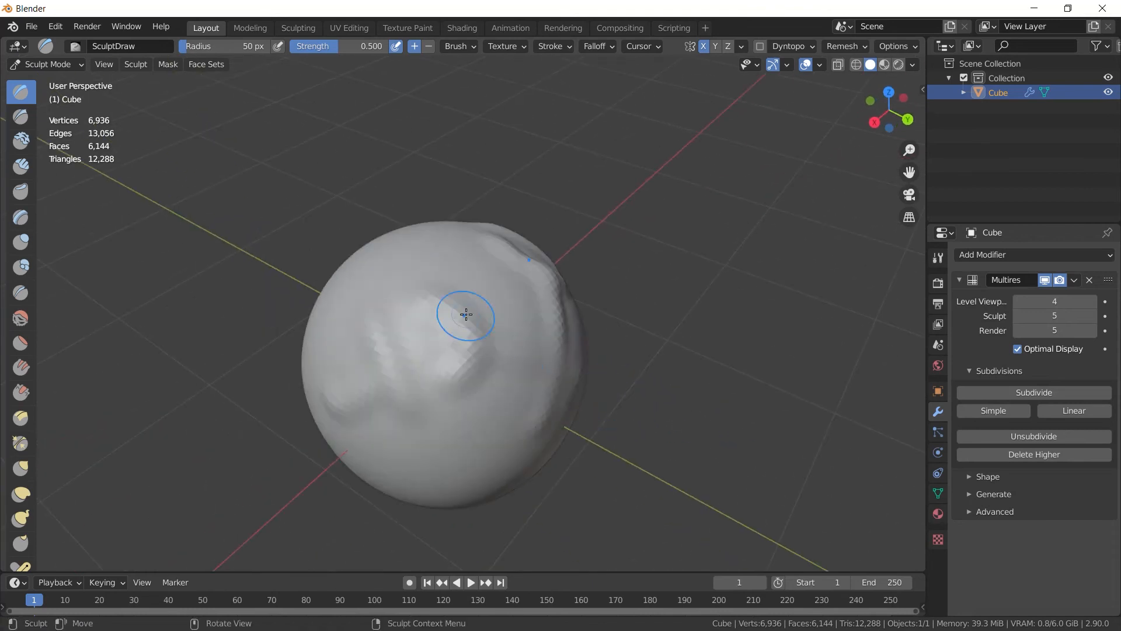
Set the Multiresolution Sculpt level to 3 and sculpt a few strokes on the coarser surface
{"action": "left_click", "coordinate": [1018, 316]}
{"action": "left_click", "coordinate": [1018, 316]}
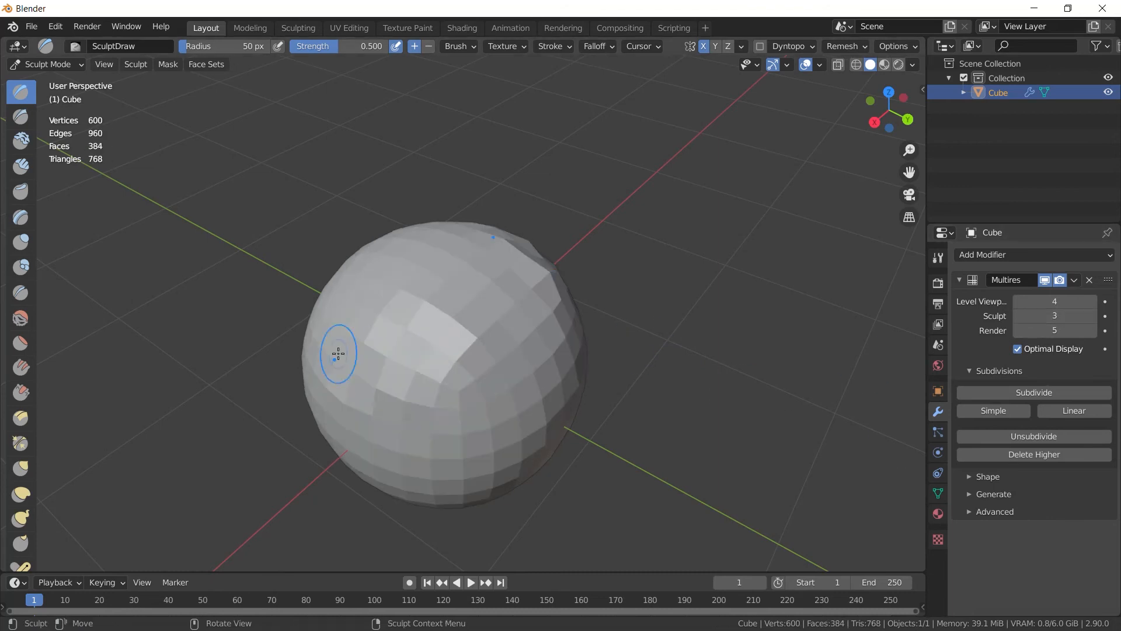
{"action": "left_click_drag", "start_coordinate": [464, 424], "coordinate": [456, 379]}
{"action": "left_click_drag", "start_coordinate": [408, 357], "coordinate": [444, 377]}
{"action": "left_click_drag", "start_coordinate": [456, 379], "coordinate": [505, 396]}
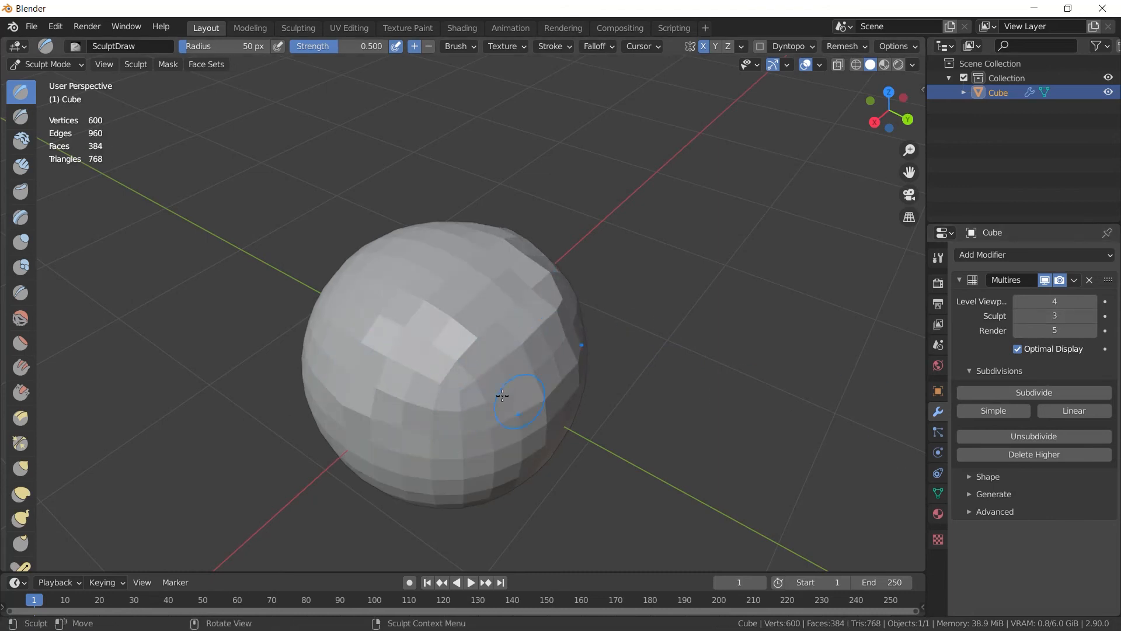
Sculpt further strokes at Sculpt level 4, raise the level to 5 and sculpt another side of the sphere
{"action": "left_click", "coordinate": [1092, 316]}
{"action": "mouse_move", "coordinate": [400, 336]}
{"action": "left_mouse_down"}
{"action": "mouse_move", "coordinate": [501, 315]}
{"action": "mouse_move", "coordinate": [475, 310]}
{"action": "mouse_move", "coordinate": [461, 327]}
{"action": "left_mouse_up"}
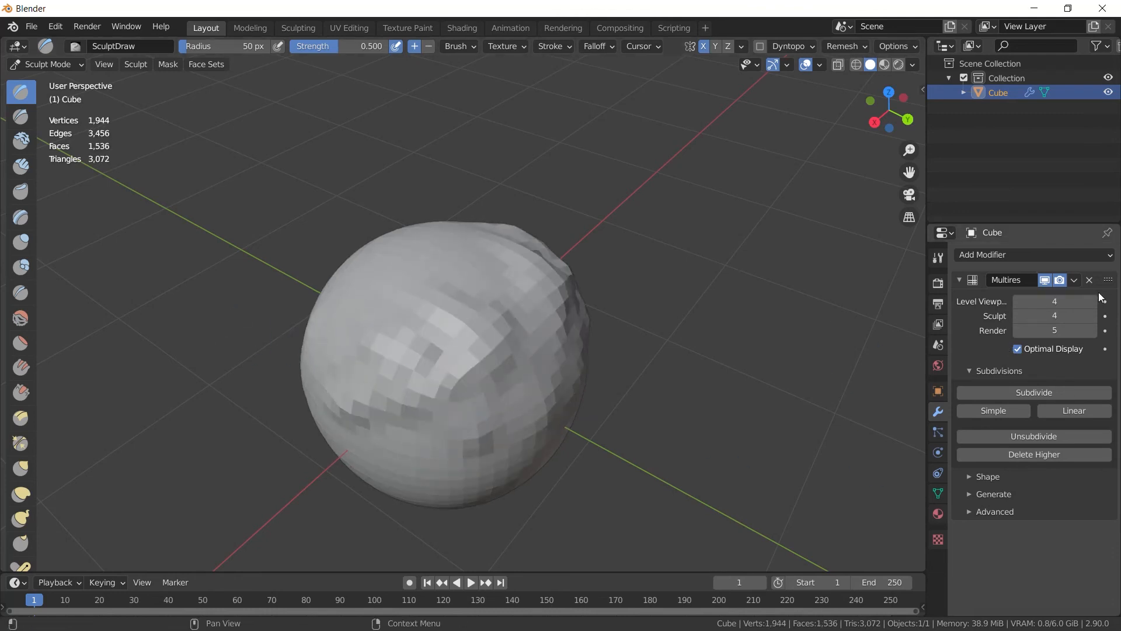
{"action": "left_click", "coordinate": [1092, 316]}
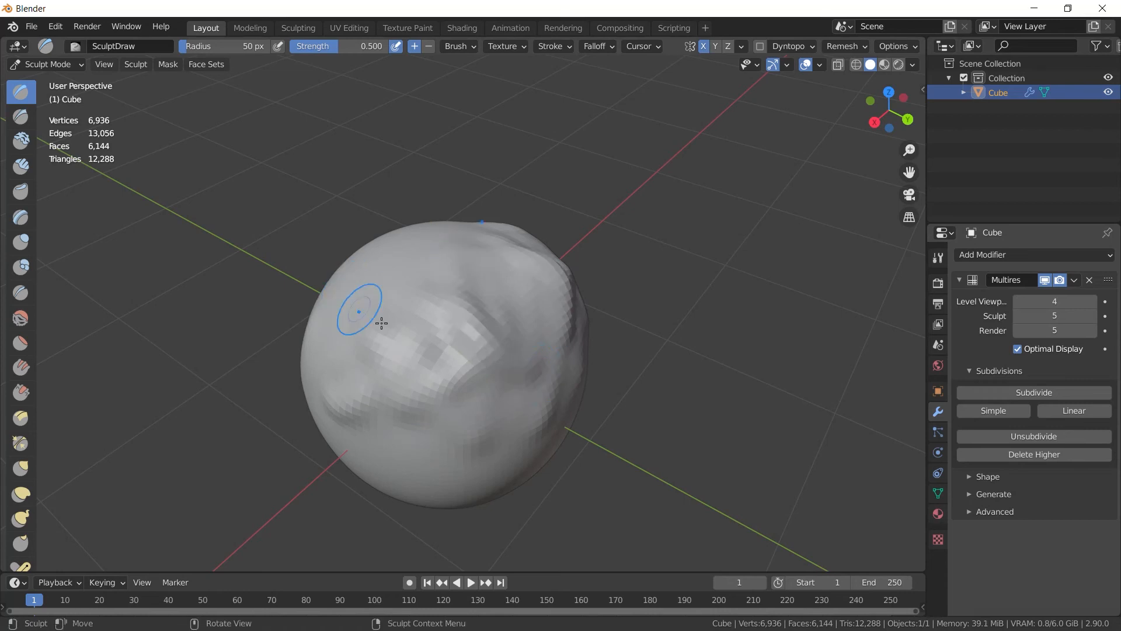
{"action": "middle_click_drag", "start_coordinate": [358, 305], "coordinate": [726, 348]}
{"action": "mouse_move", "coordinate": [726, 348]}
{"action": "left_mouse_down"}
{"action": "mouse_move", "coordinate": [689, 274]}
{"action": "mouse_move", "coordinate": [675, 293]}
{"action": "mouse_move", "coordinate": [739, 269]}
{"action": "left_mouse_up"}
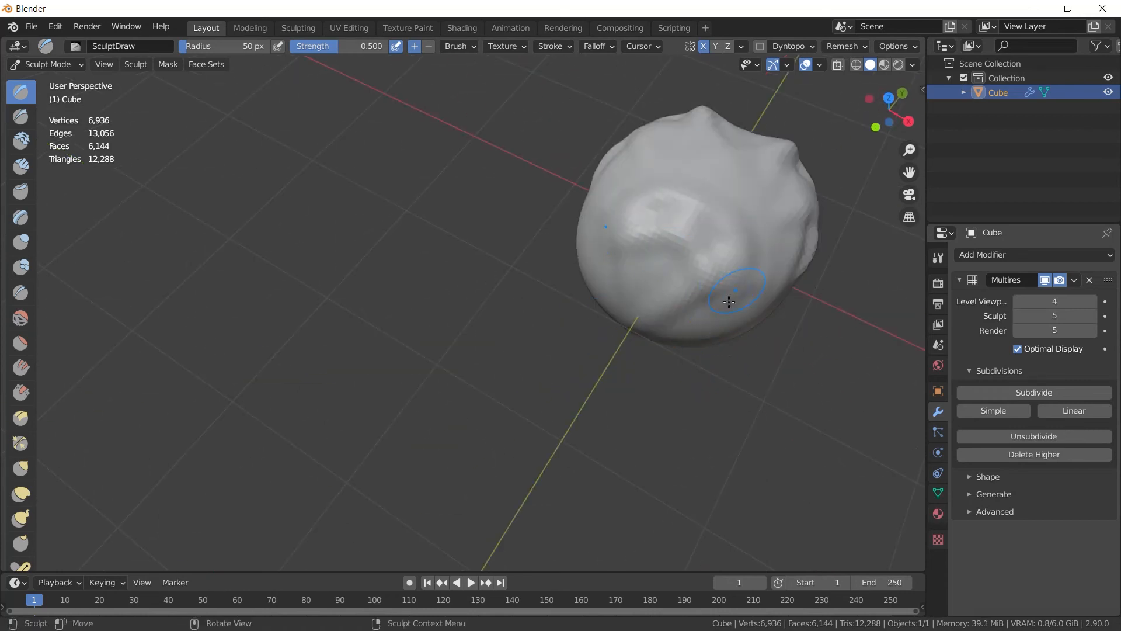
{"action": "left_click_drag", "start_coordinate": [738, 268], "coordinate": [654, 274]}
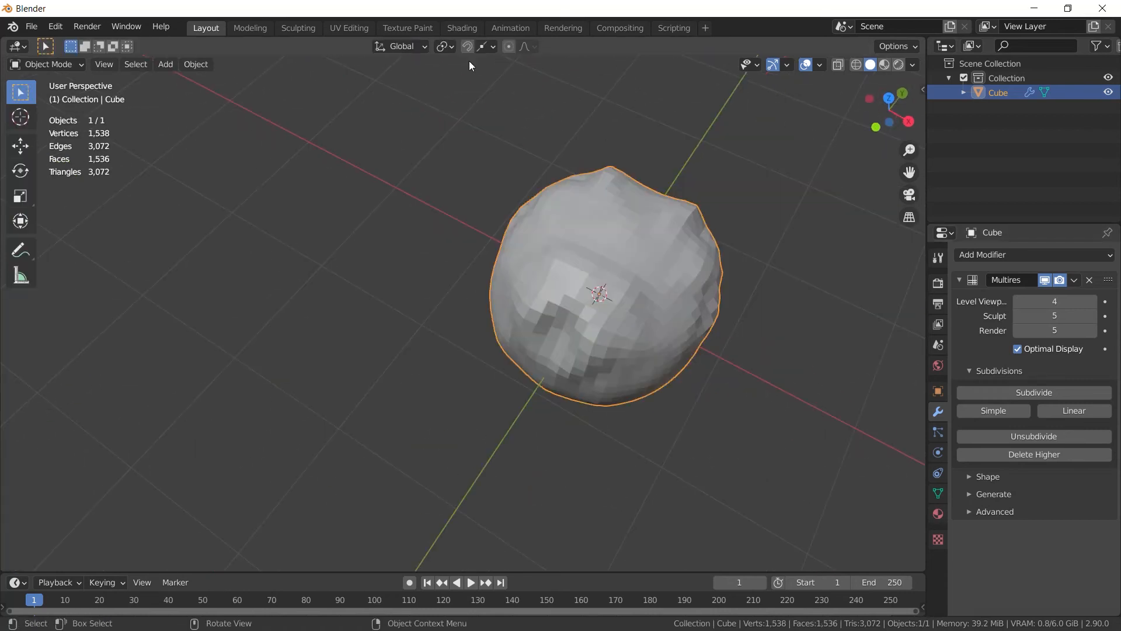
Enlarge the timeline area beneath the 3D viewport
{"action": "middle_click_drag", "start_coordinate": [479, 150], "coordinate": [461, 370]}
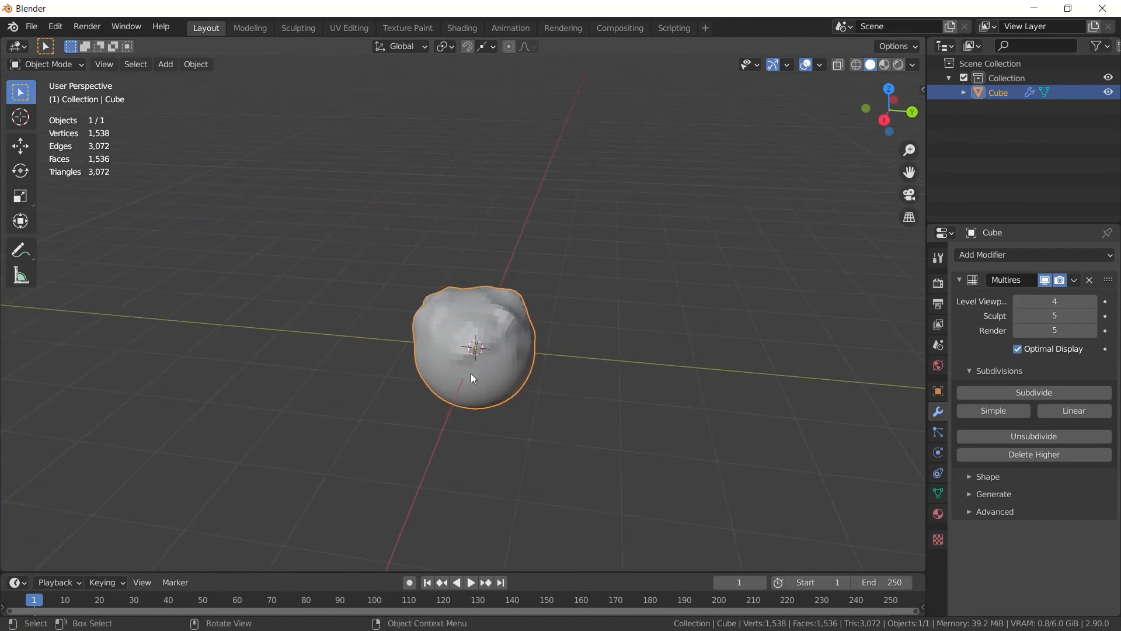
{"action": "scroll", "coordinate": [470, 373], "scroll_direction": "down", "scroll_amount": 2}
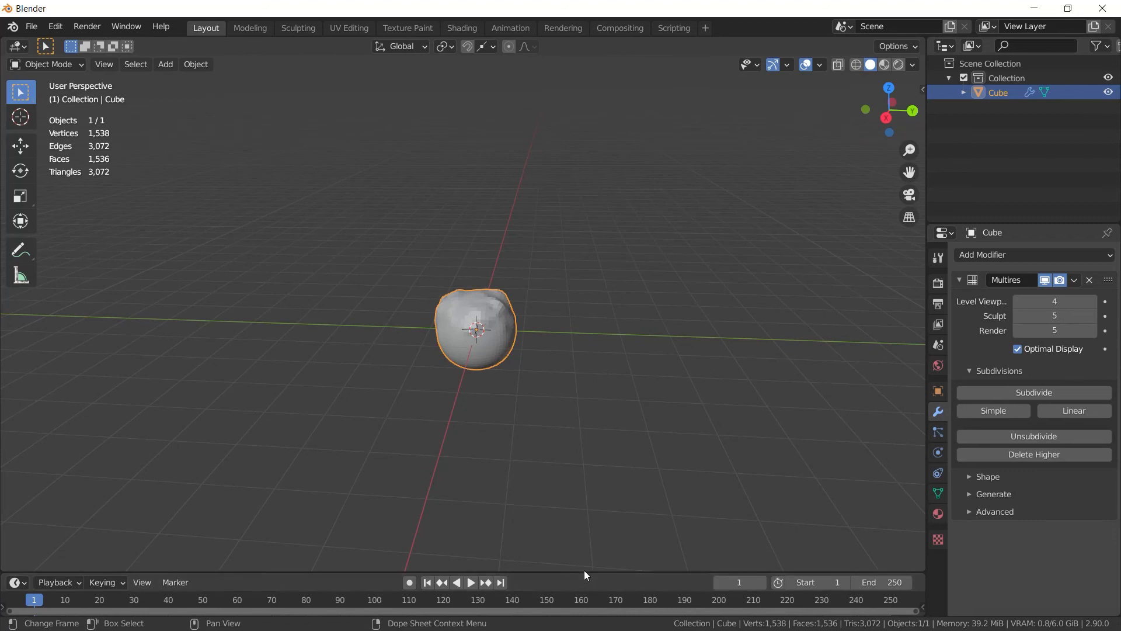
{"action": "left_click_drag", "start_coordinate": [579, 572], "coordinate": [632, 509]}
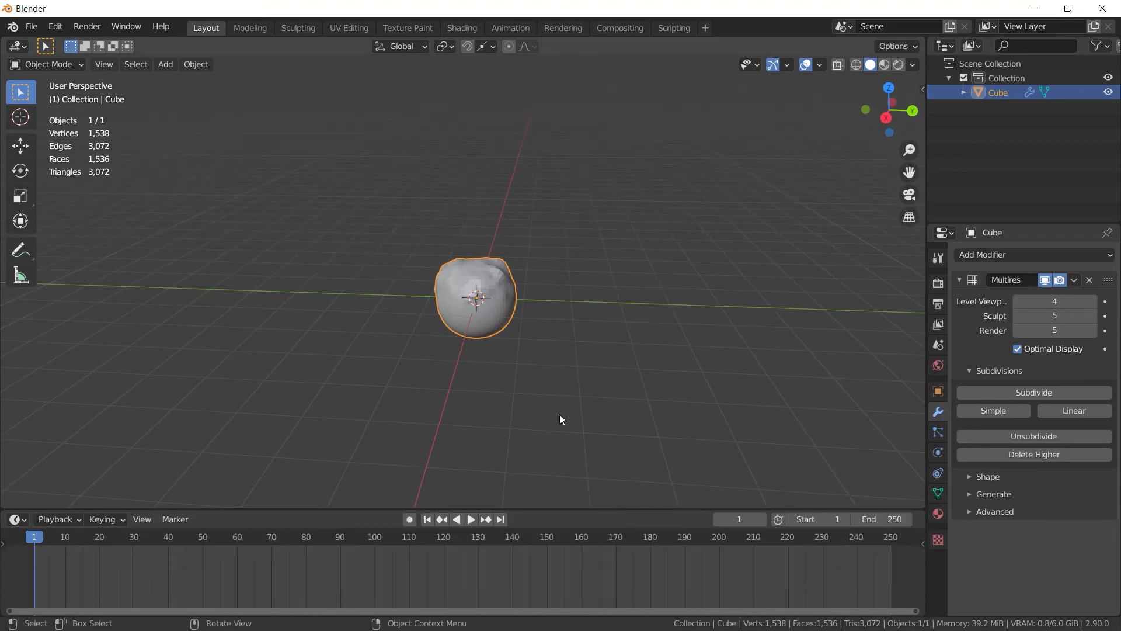
{"action": "left_click_drag", "start_coordinate": [564, 508], "coordinate": [569, 483]}
Move the sculpted sphere about -6.28 m along Y and insert a Location keyframe at frame 1
{"action": "middle_click_drag", "start_coordinate": [570, 324], "coordinate": [560, 384]}
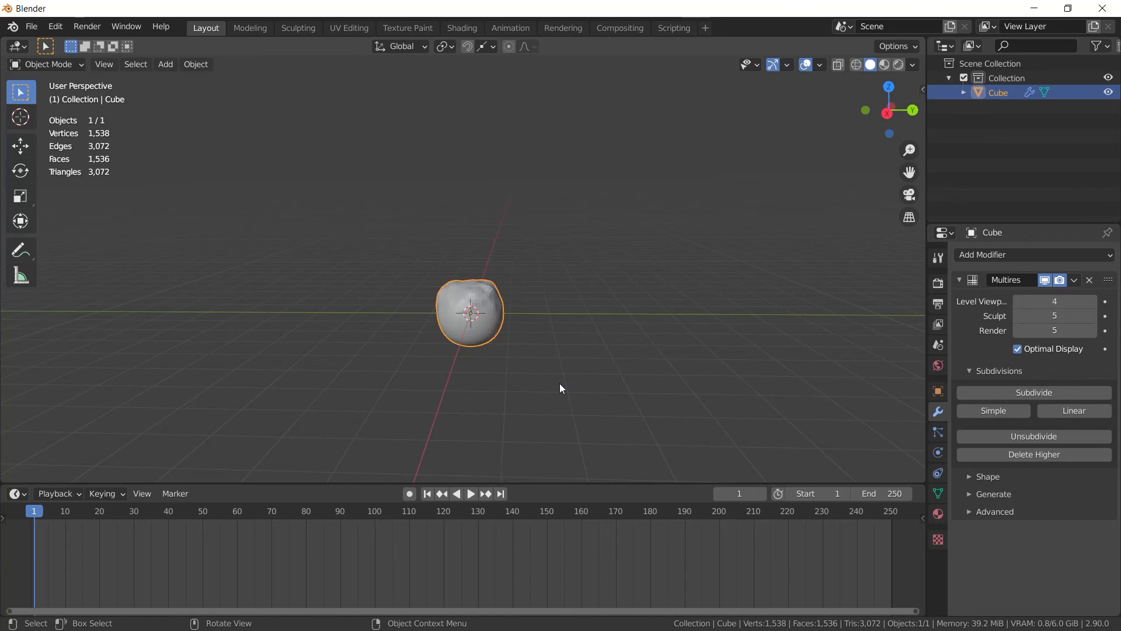
{"action": "key", "text": "g"}
{"action": "key", "text": "y"}
{"action": "left_click", "coordinate": [323, 378]}
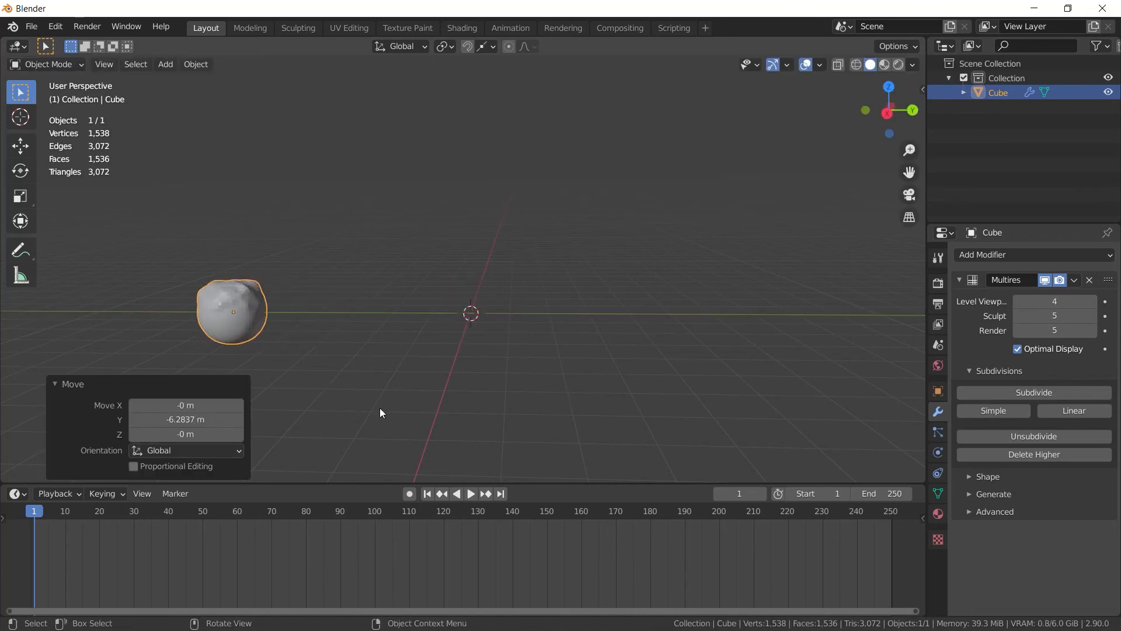
{"action": "key", "text": "KP_3"}
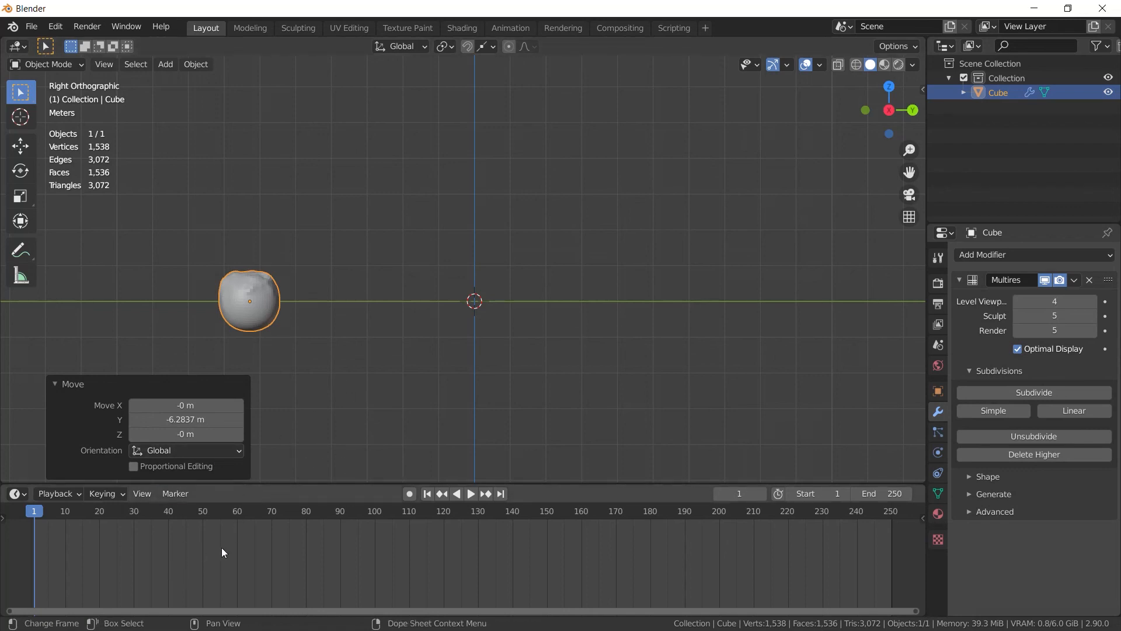
{"action": "key", "text": "i"}
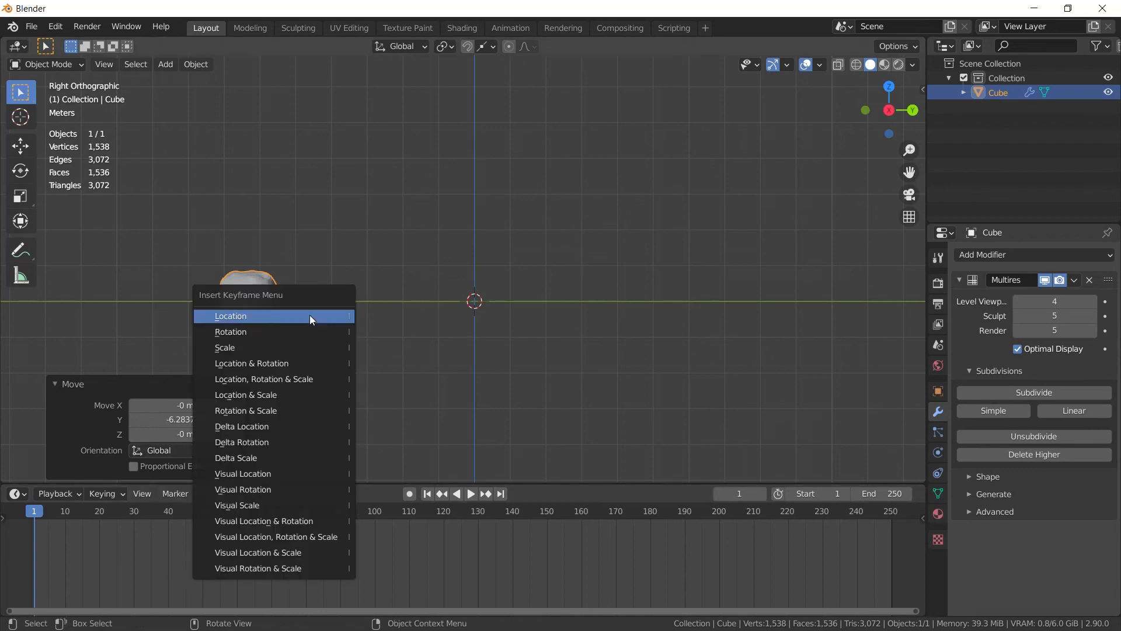
{"action": "left_click", "coordinate": [272, 317]}
{"action": "key", "text": "g"}
{"action": "key", "text": "y"}
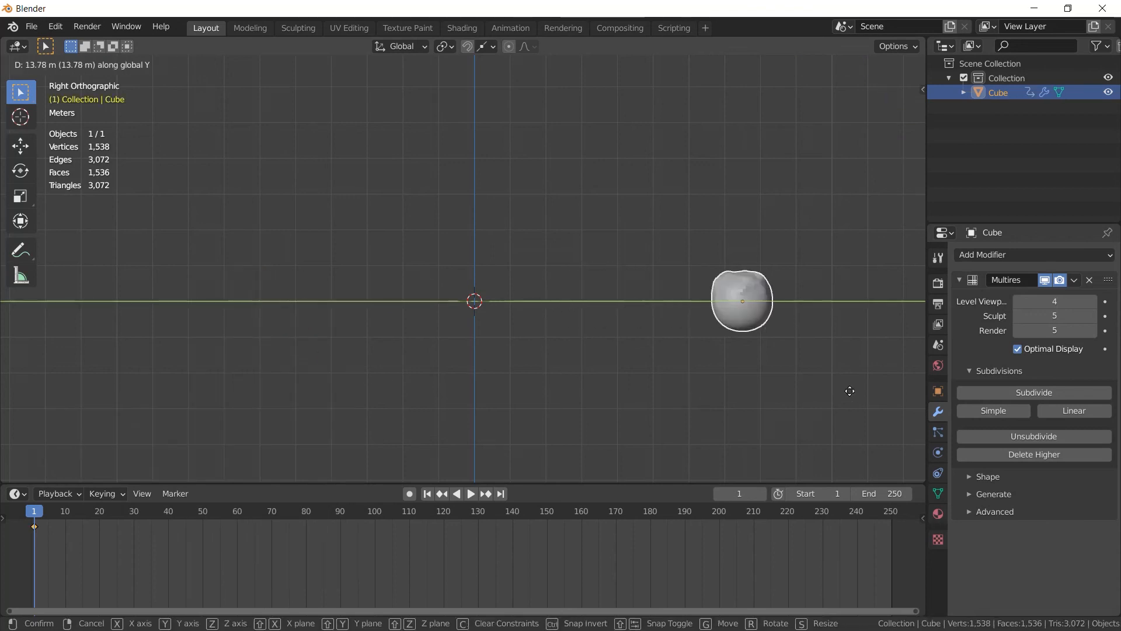
{"action": "left_click", "coordinate": [791, 416]}
At frame 59, move the sphere about 11.61 m along Y and insert a Location keyframe
{"action": "left_click_drag", "start_coordinate": [223, 514], "coordinate": [236, 514]}
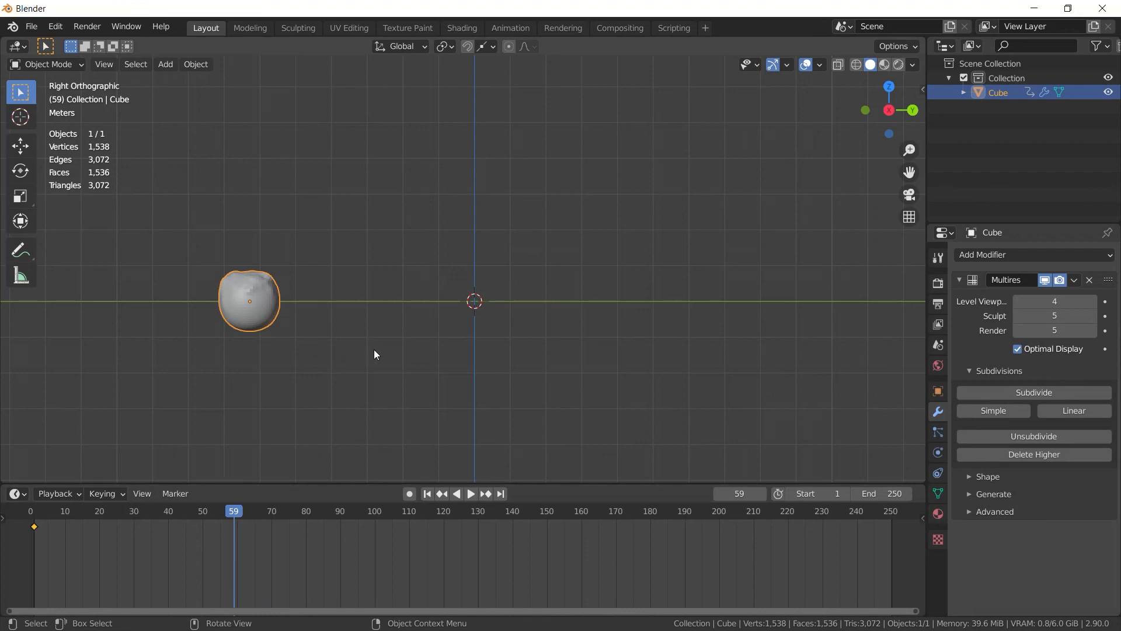
{"action": "key", "text": "g"}
{"action": "key", "text": "y"}
{"action": "left_click", "coordinate": [778, 363]}
{"action": "key", "text": "i"}
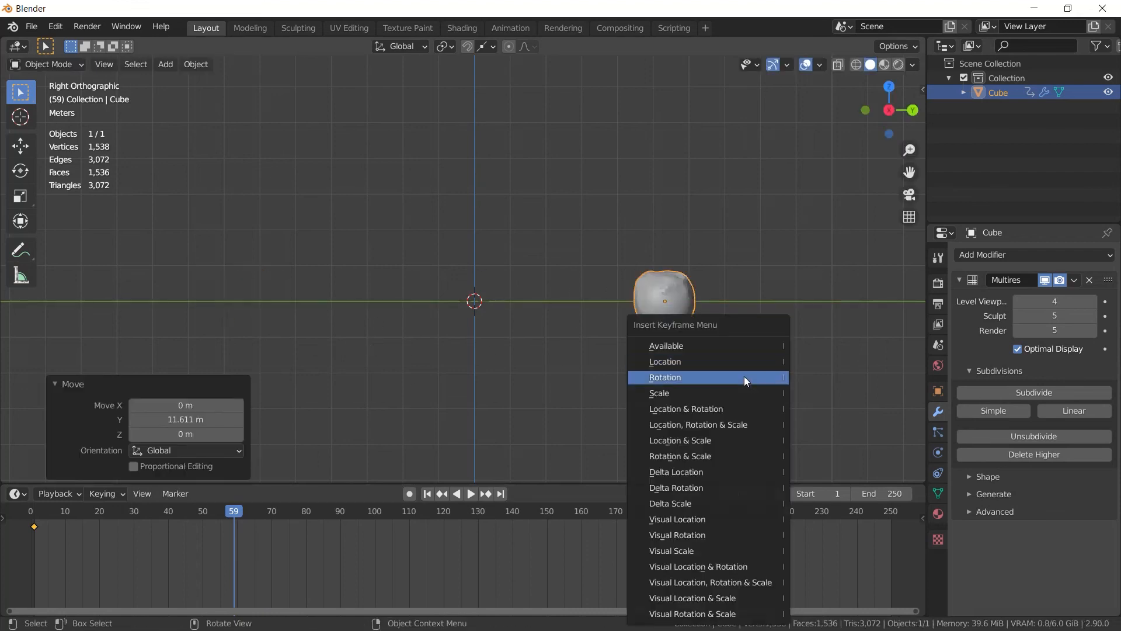
{"action": "left_click", "coordinate": [714, 362]}
Set the animation's end frame to 66 and play the sphere's movement
{"action": "left_click", "coordinate": [894, 493]}
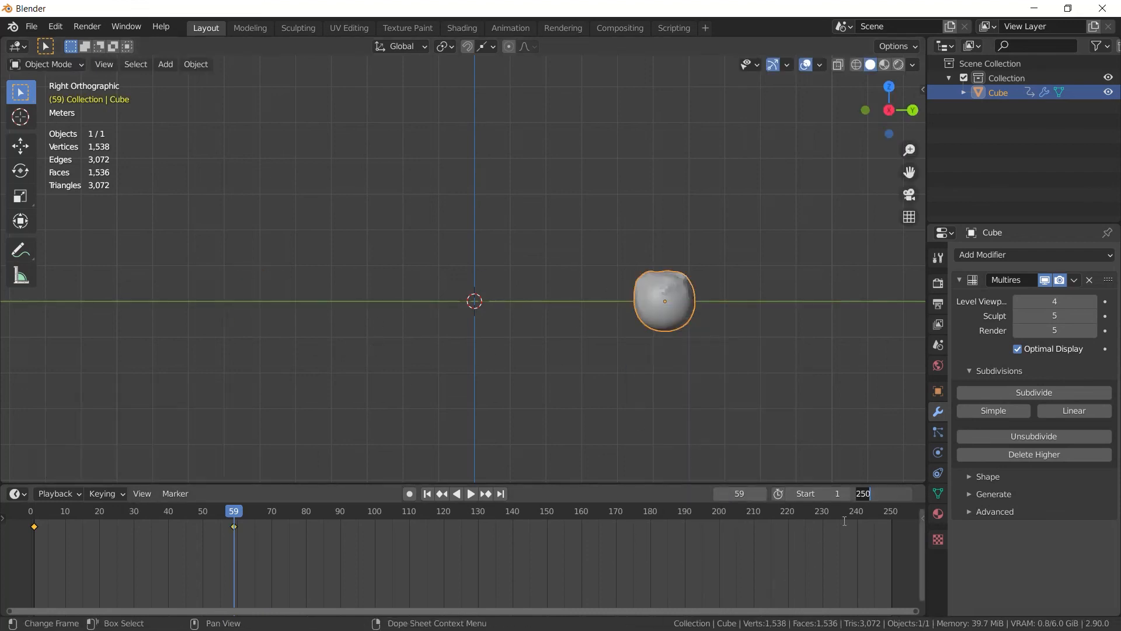
{"action": "type", "text": "66"}
{"action": "key", "text": "Return"}
{"action": "key", "text": "space"}
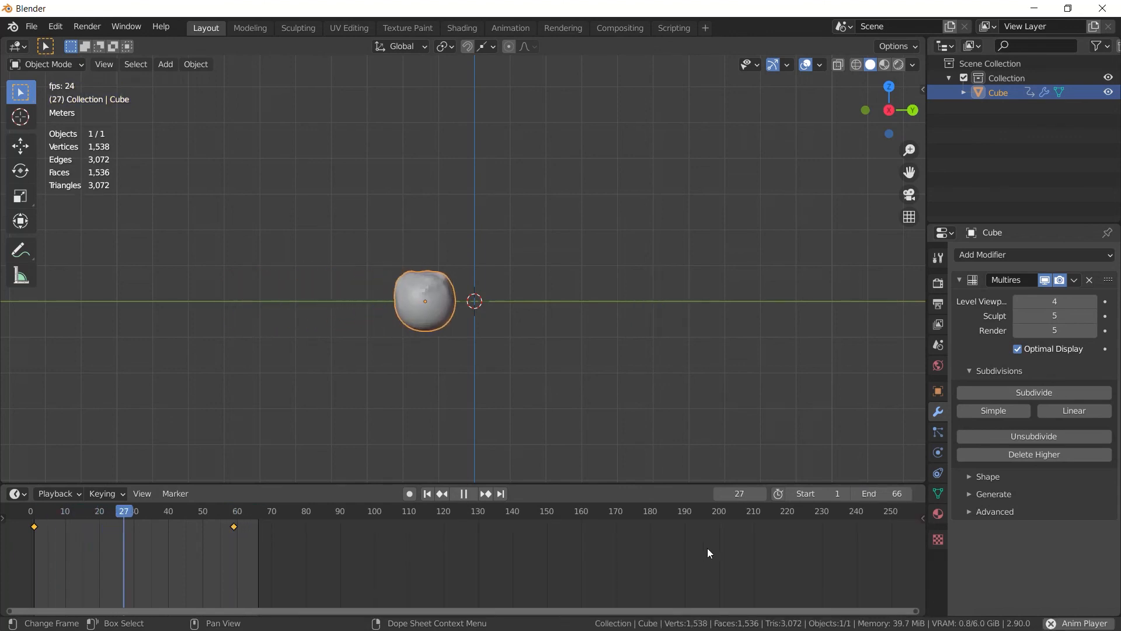
Enable Motion Blur in the Cycles render settings and stop the playback at frame 25
{"action": "left_click", "coordinate": [938, 282]}
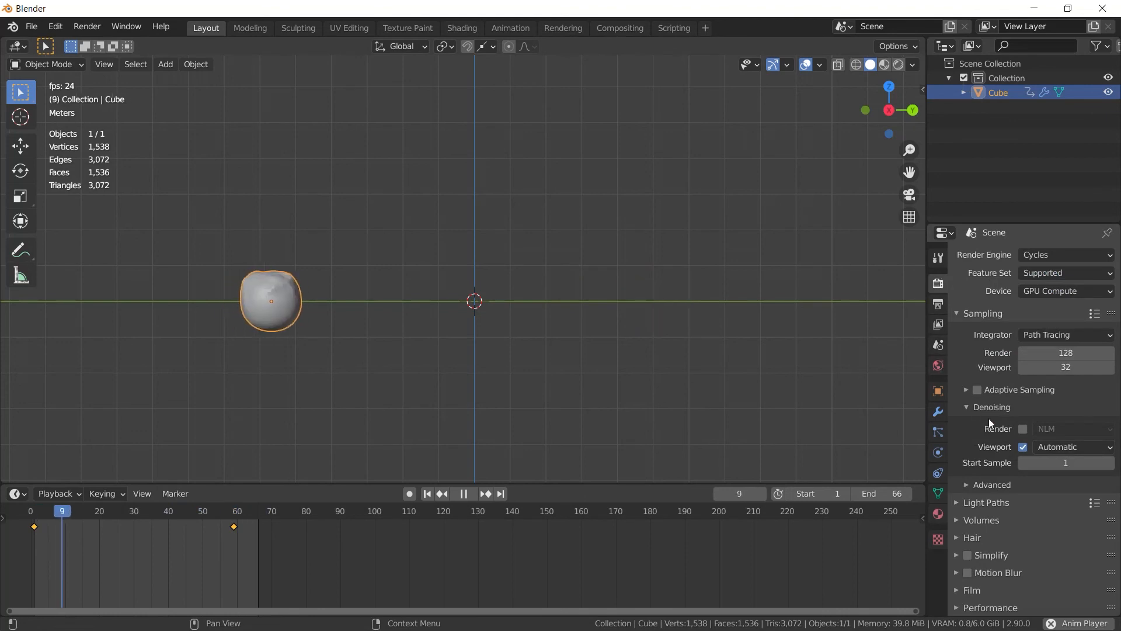
{"action": "left_click", "coordinate": [969, 572]}
{"action": "key", "text": "space"}
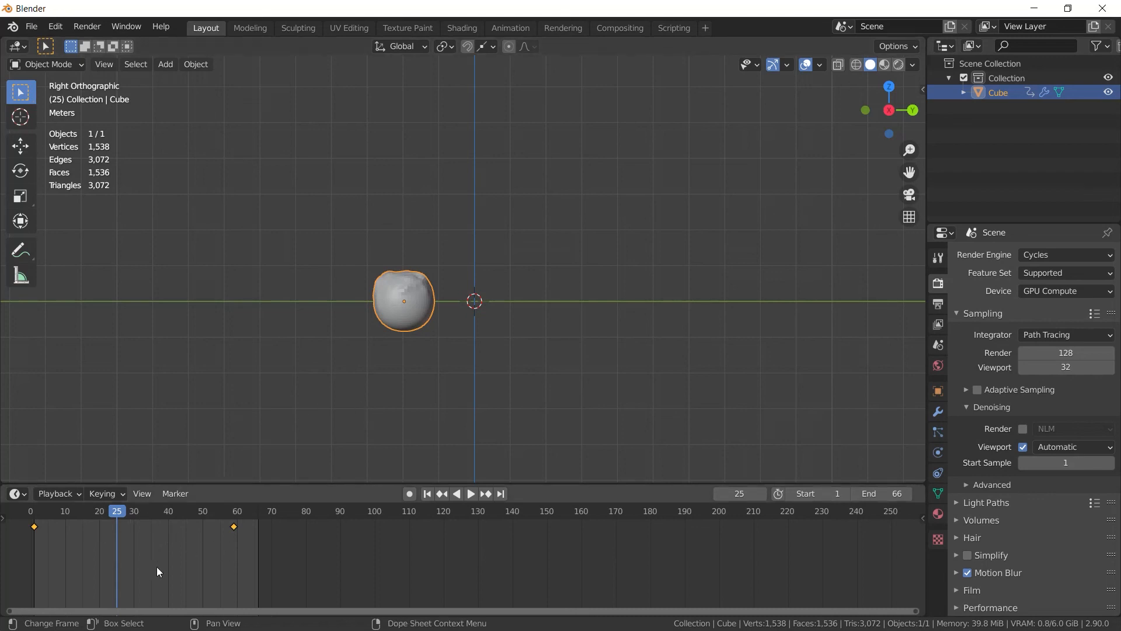
Add a camera aligned to the current side view of the sphere and look through it
{"action": "key", "text": "KP_0"}
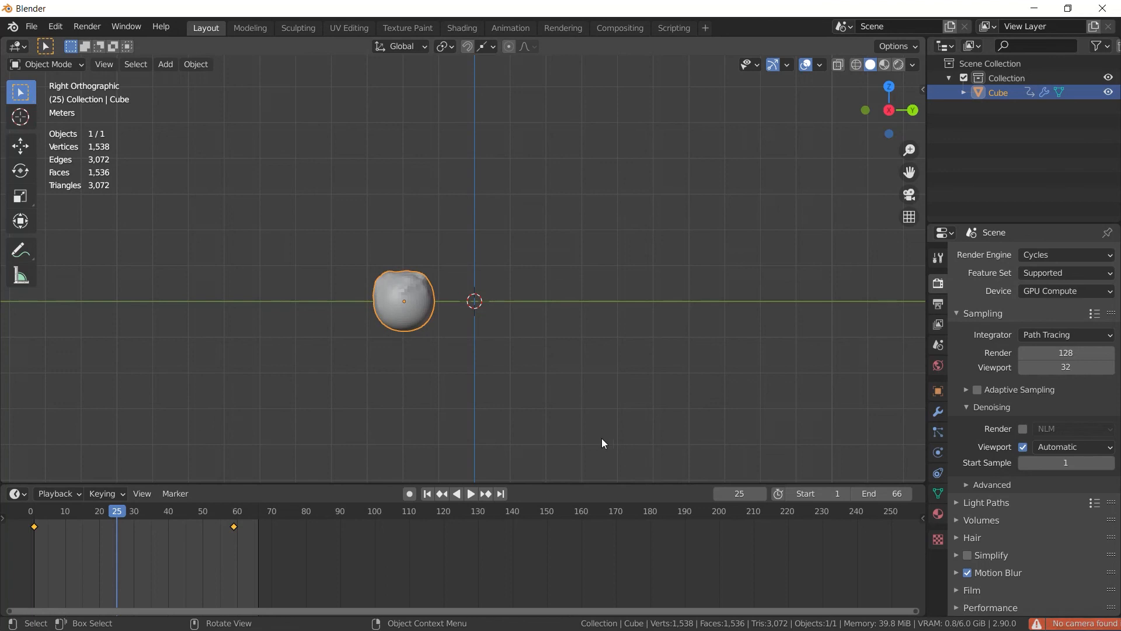
{"action": "left_click", "coordinate": [537, 334]}
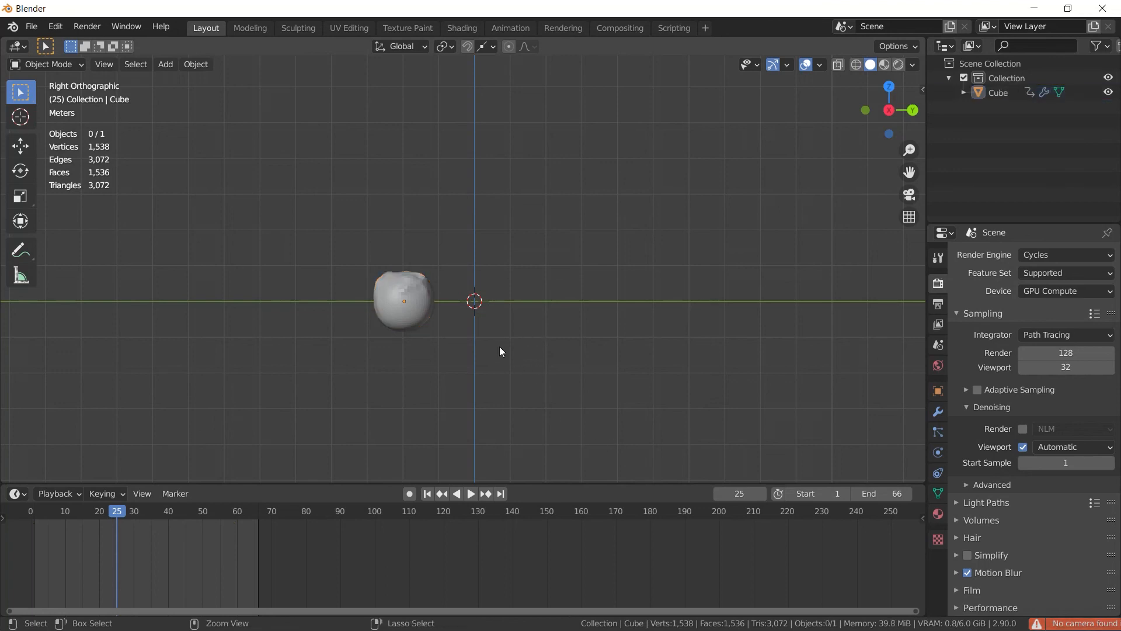
{"action": "key", "text": "shift+a"}
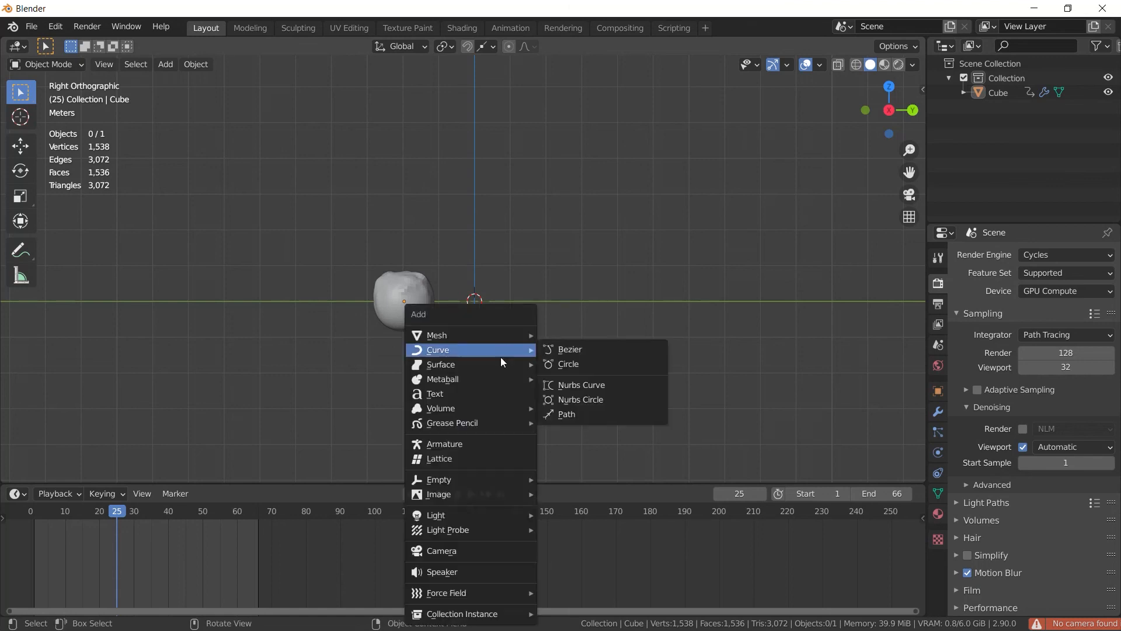
{"action": "left_click", "coordinate": [449, 551]}
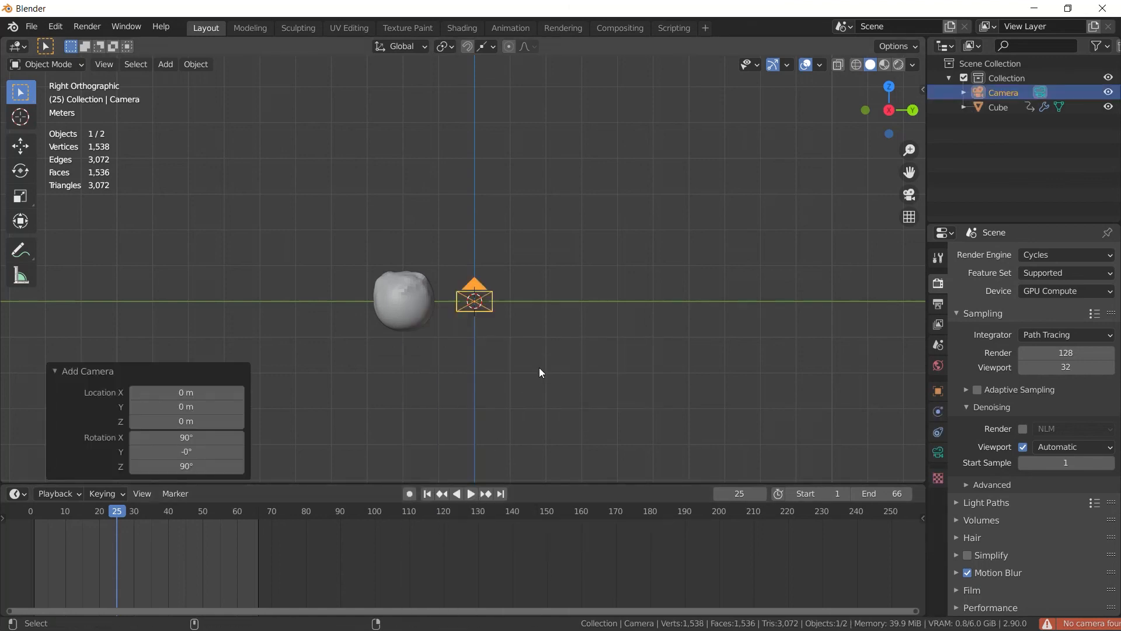
{"action": "key", "text": "KP_0"}
Add a Sun light, render frame 25 to check the motion blur, and close the render window
{"action": "key", "text": "shift+a"}
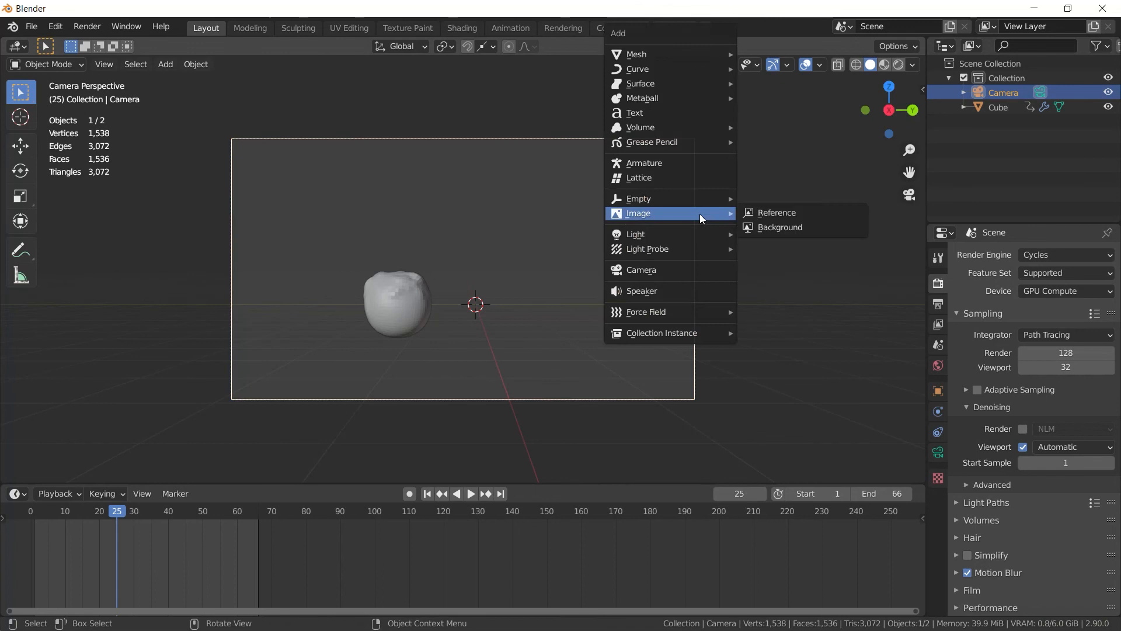
{"action": "mouse_move", "coordinate": [667, 250]}
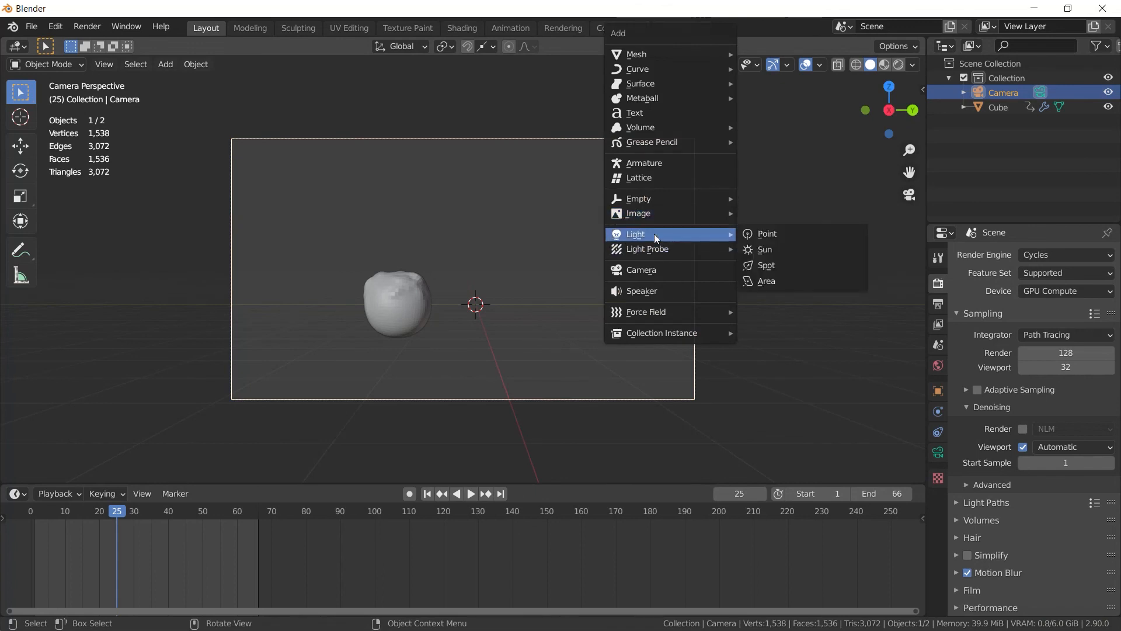
{"action": "left_click", "coordinate": [775, 252]}
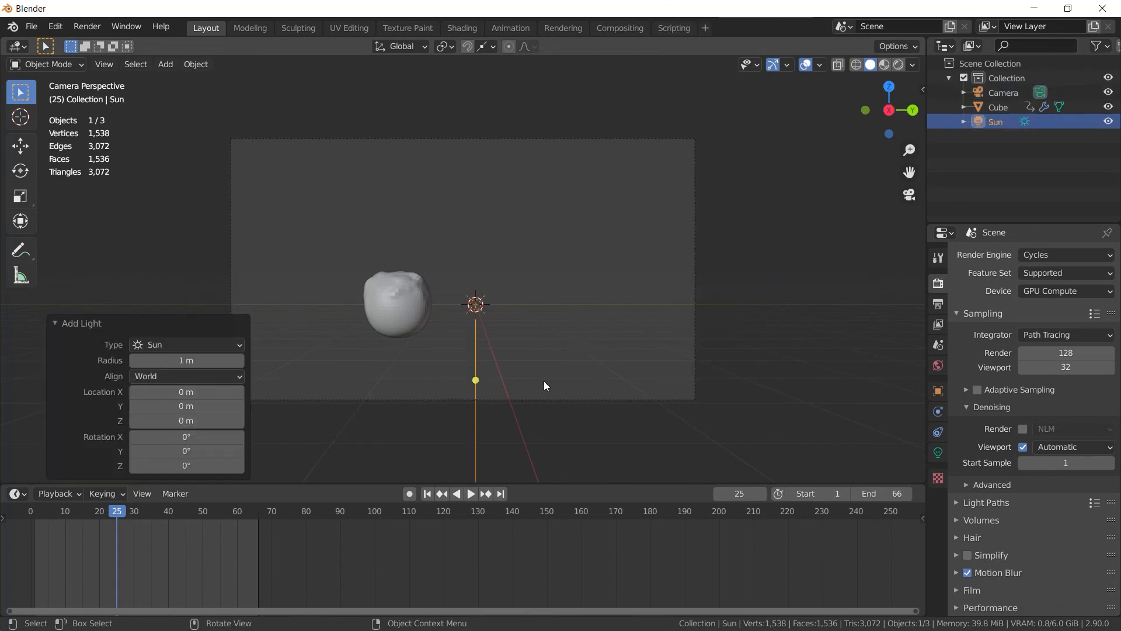
{"action": "key", "text": "F12"}
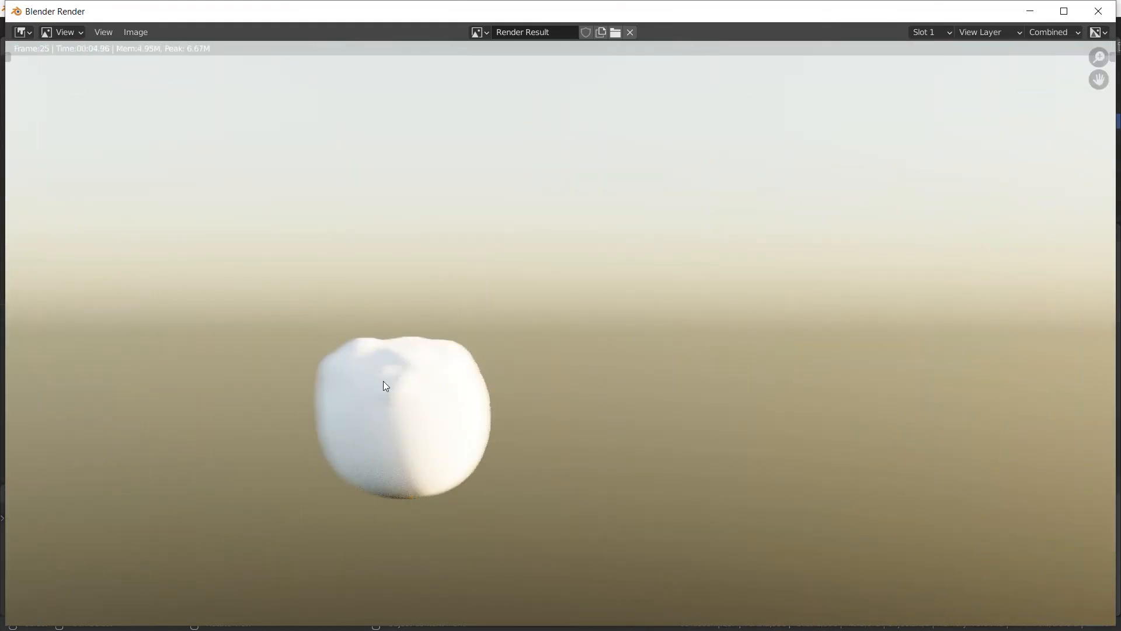
{"action": "left_click", "coordinate": [1098, 11]}
Delete the Sun light and the sculpted sphere, leaving only the camera in the scene
{"action": "middle_click_drag", "start_coordinate": [638, 359], "coordinate": [557, 397]}
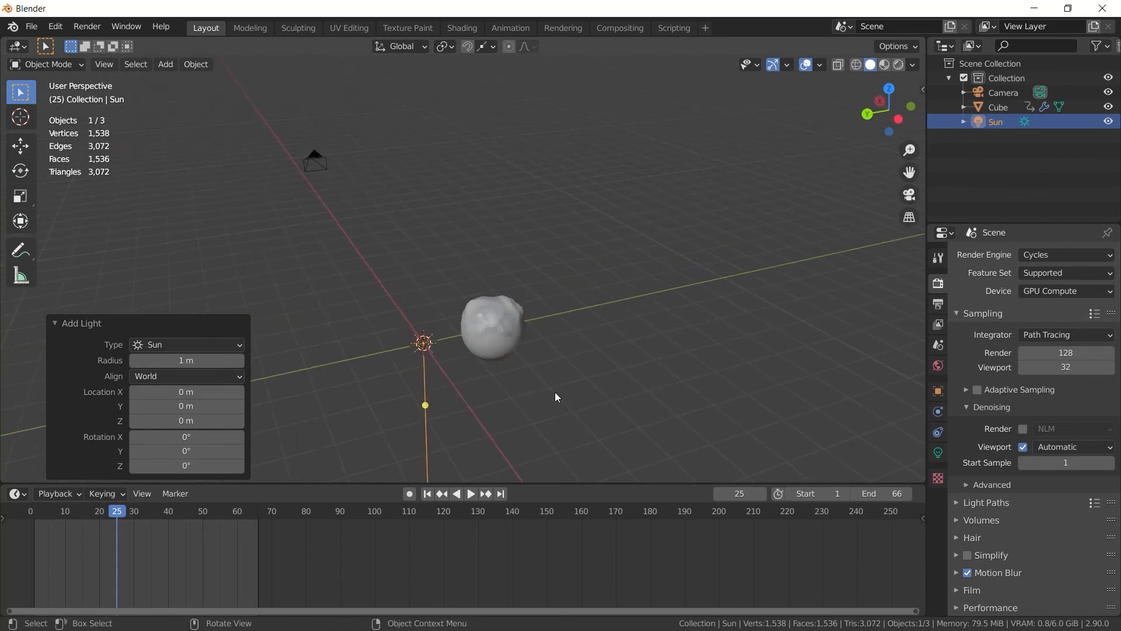
{"action": "key", "text": "x"}
{"action": "left_click", "coordinate": [475, 343]}
{"action": "left_click", "coordinate": [484, 334]}
{"action": "key", "text": "x"}
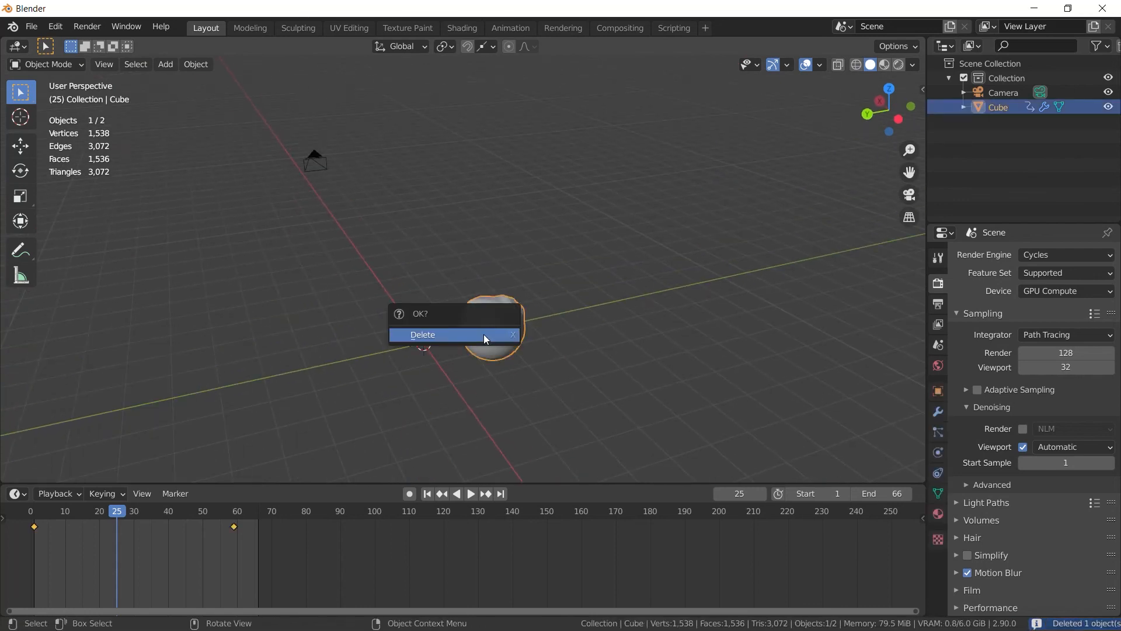
{"action": "left_click", "coordinate": [483, 334]}
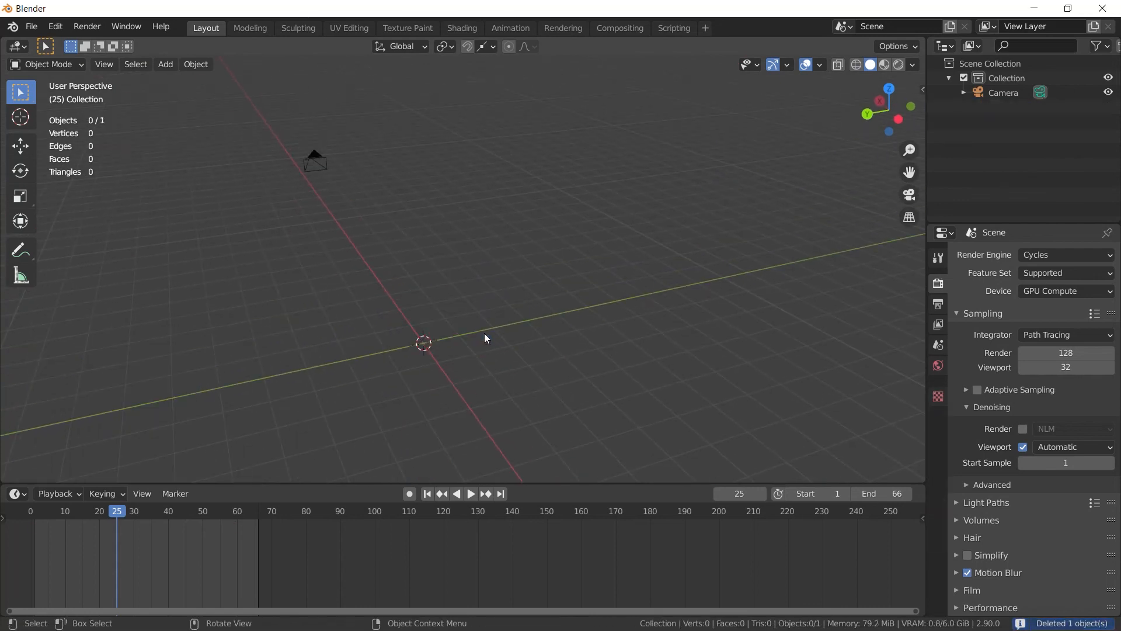
{"action": "middle_click_drag", "start_coordinate": [485, 334], "coordinate": [543, 339]}
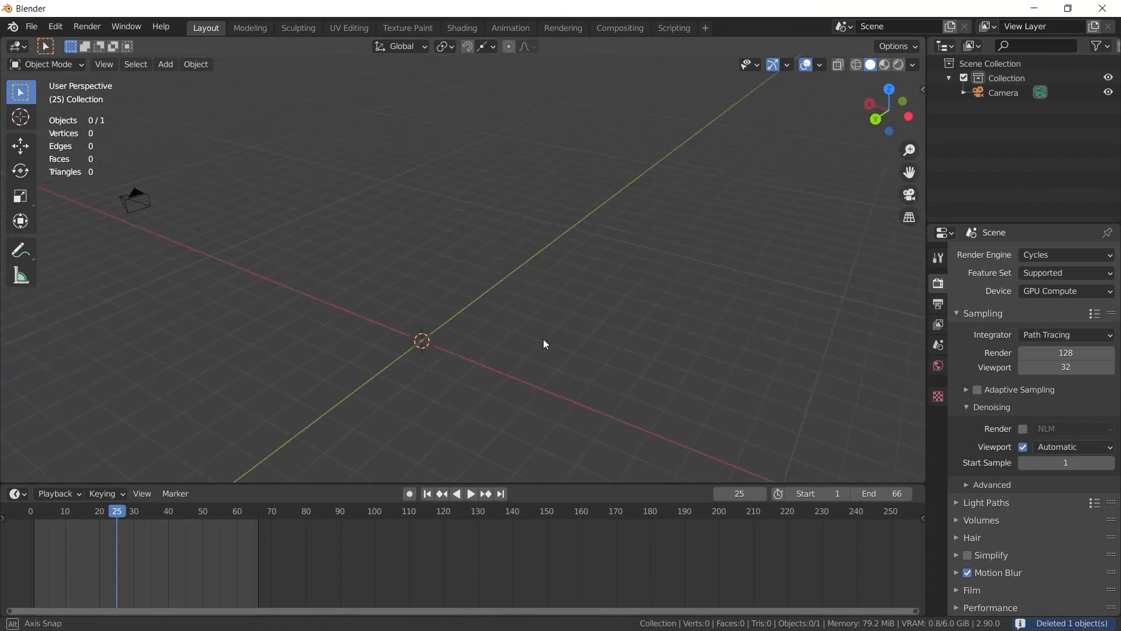